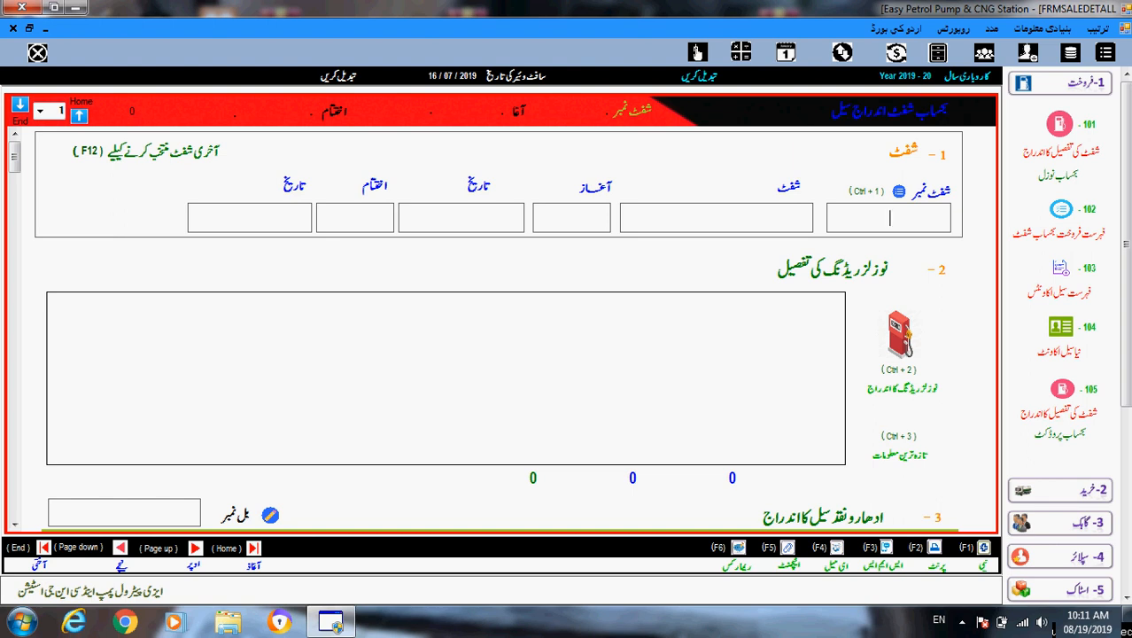
# Create and save a new روزانہ شفٹ shift starting 16/07/2019, and load it into the shift sale form
pyautogui.hotkey('ctrl', '1')
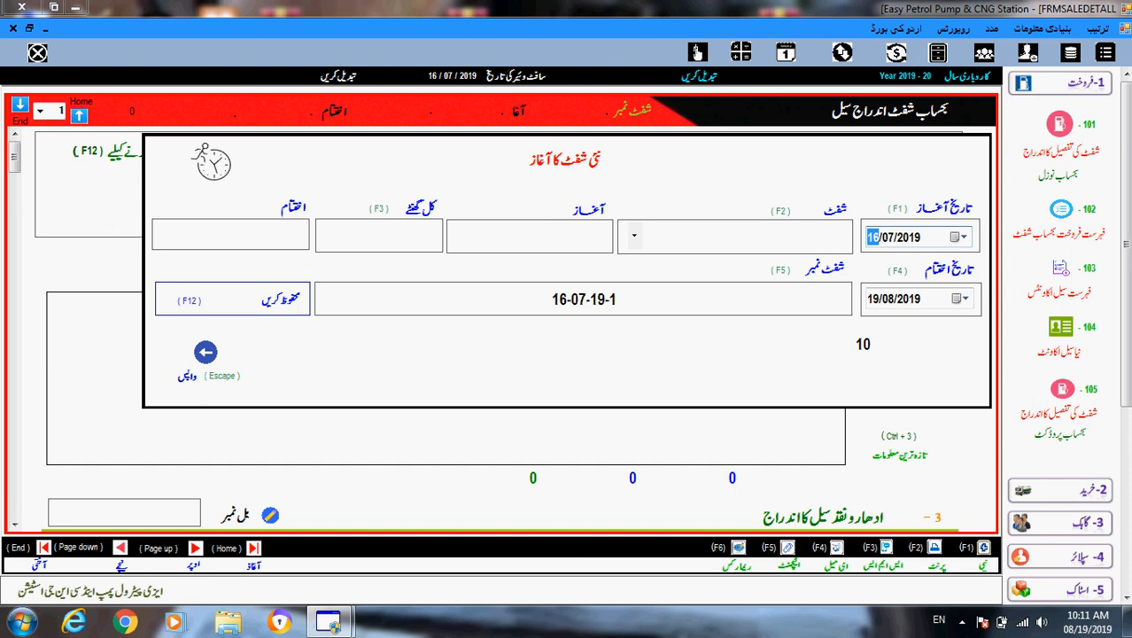
pyautogui.press('F2')
pyautogui.press('Return')
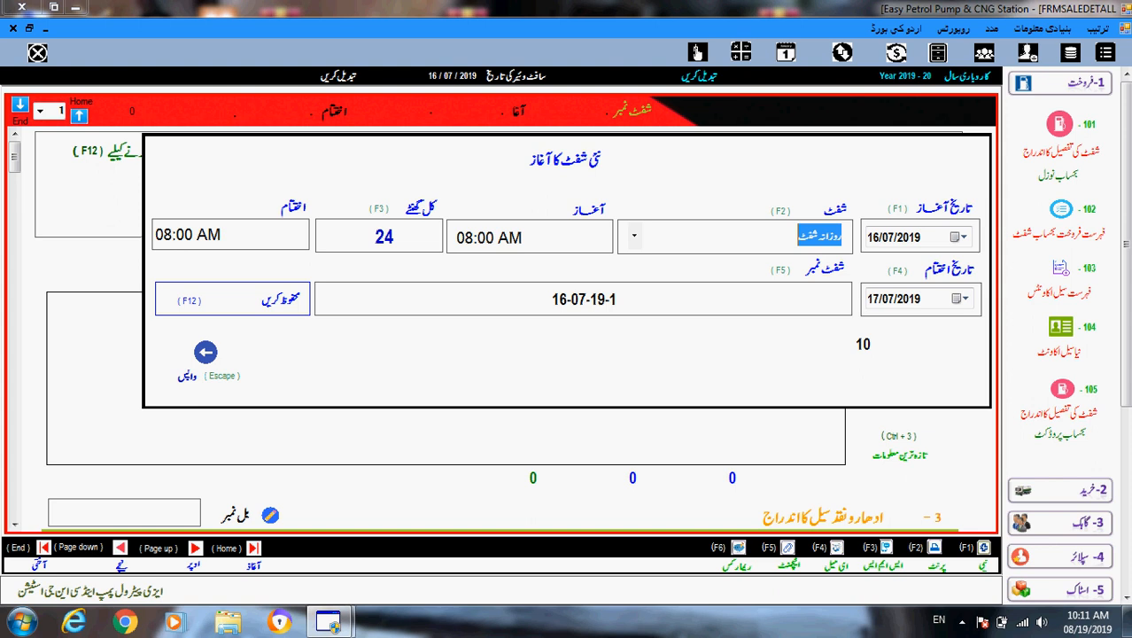
pyautogui.press('F12')
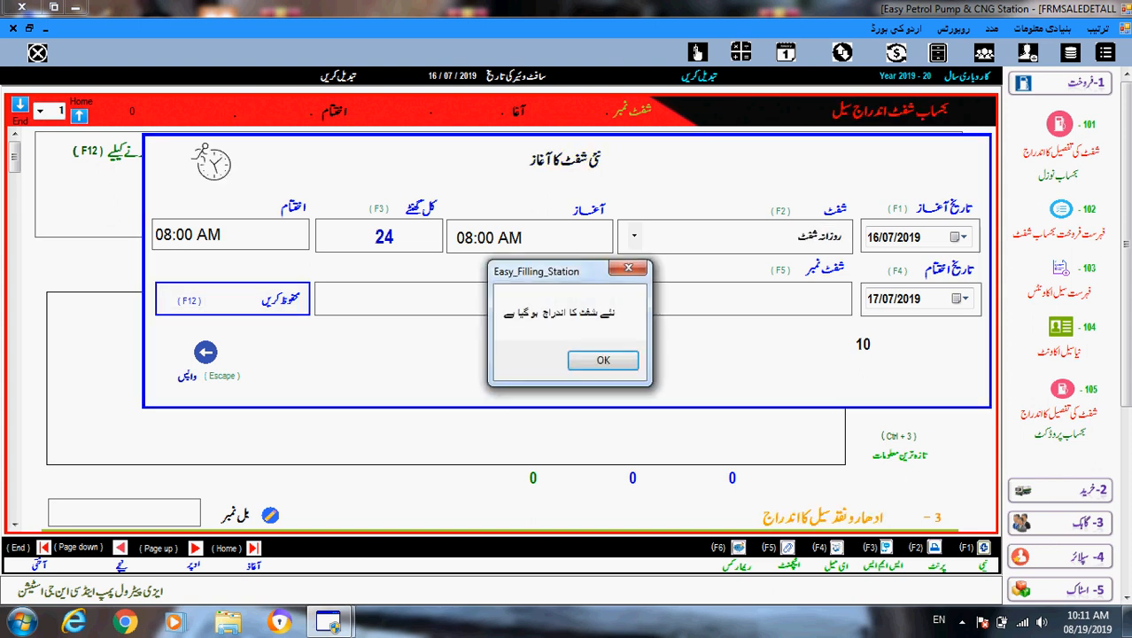
pyautogui.press('Return')
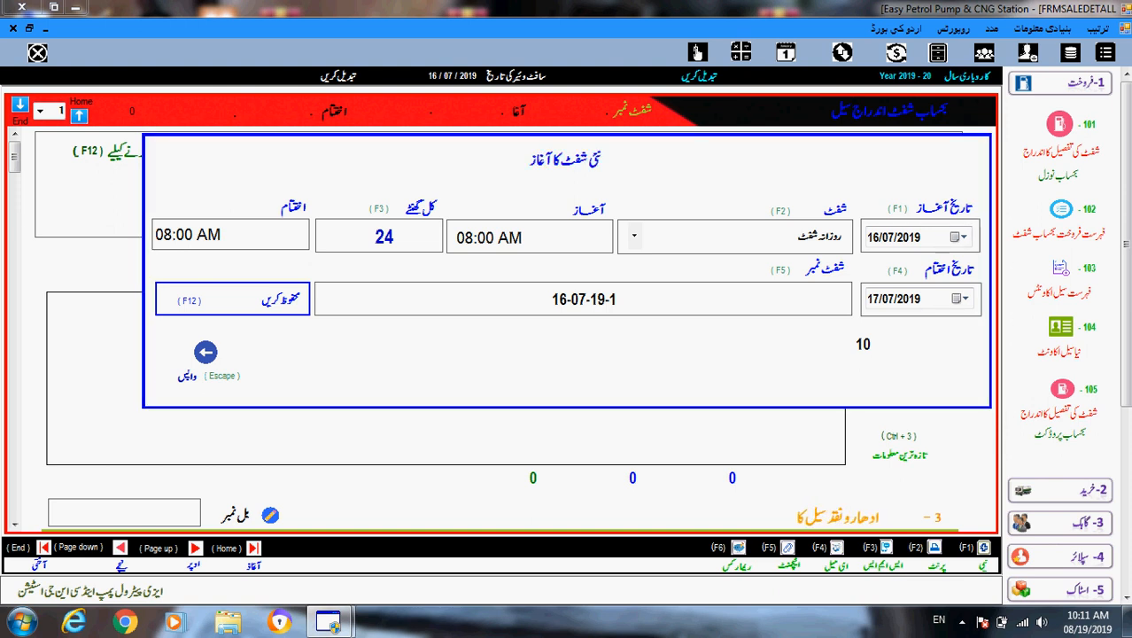
pyautogui.press('F12')
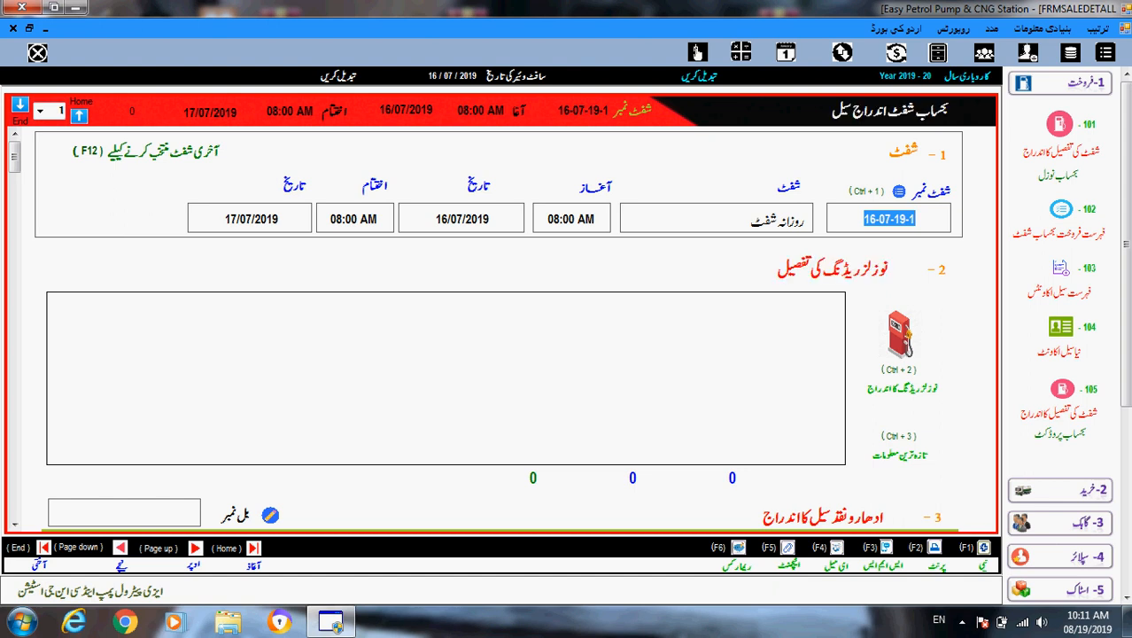
# Enter the shift's closing readings for the diesel nozzles: 76910 for nozzle 1 and 468260 for nozzle 2
pyautogui.hotkey('ctrl', '2')
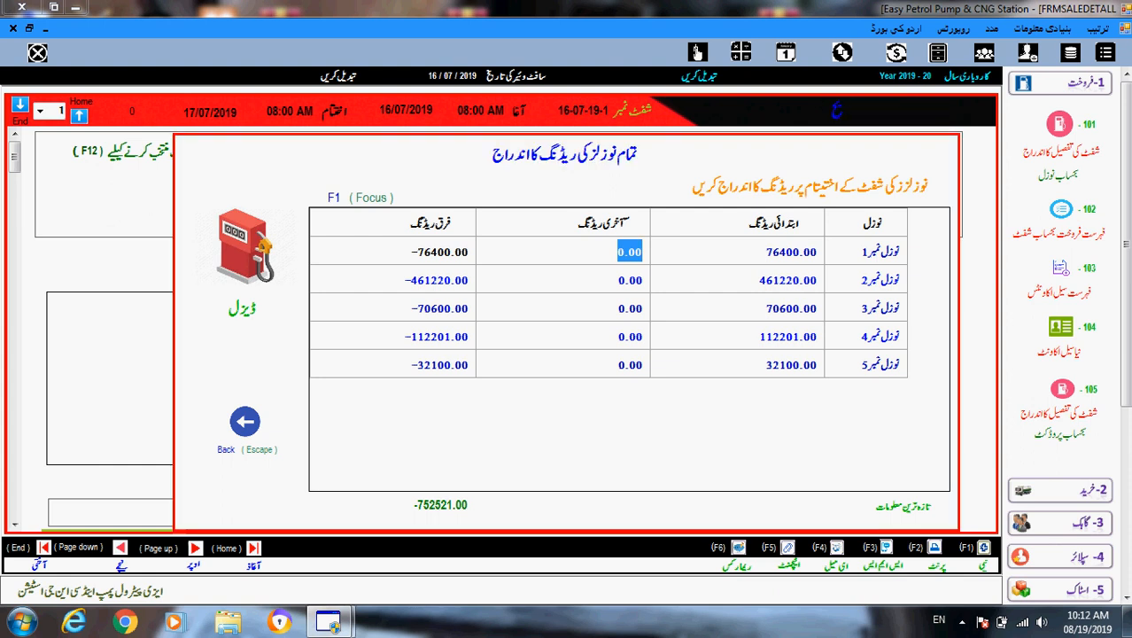
pyautogui.write('76910')
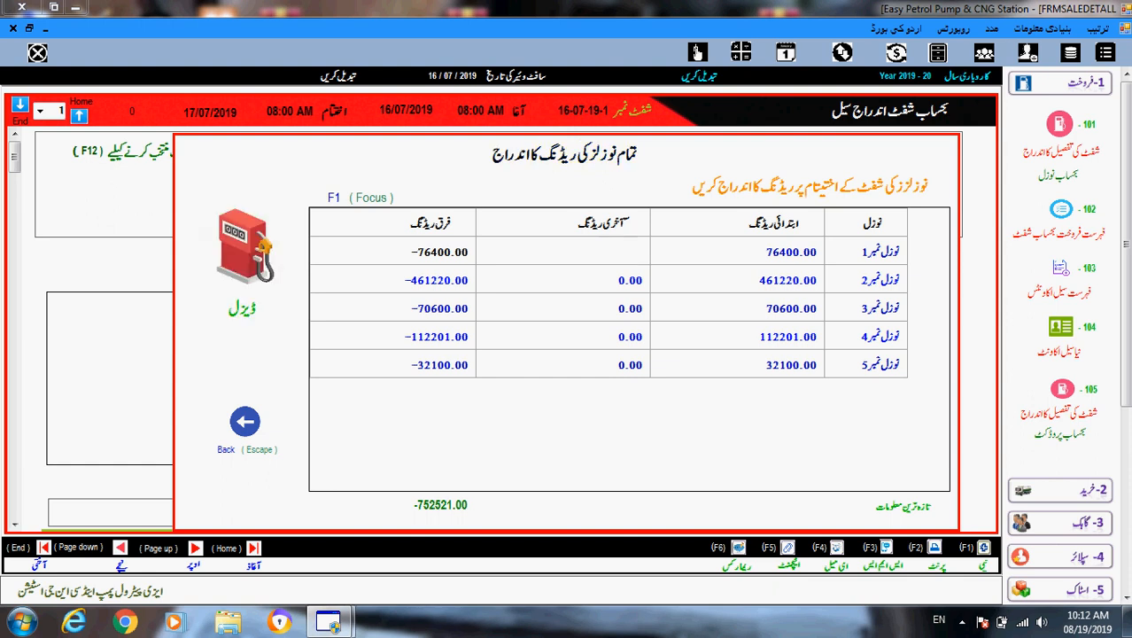
pyautogui.press('Return')
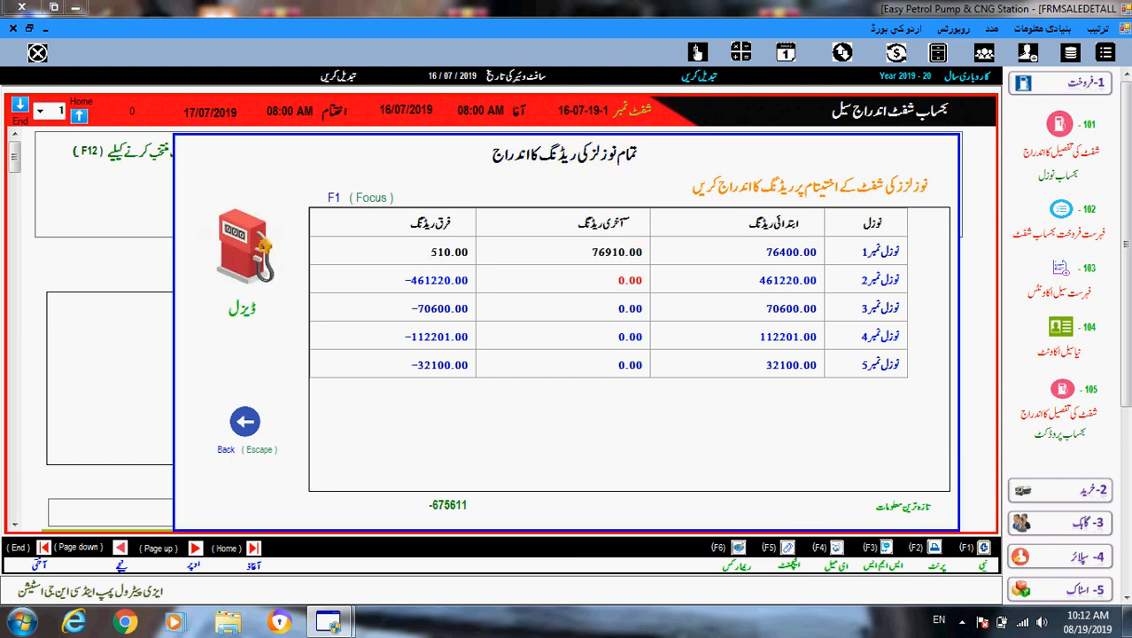
pyautogui.write('46')
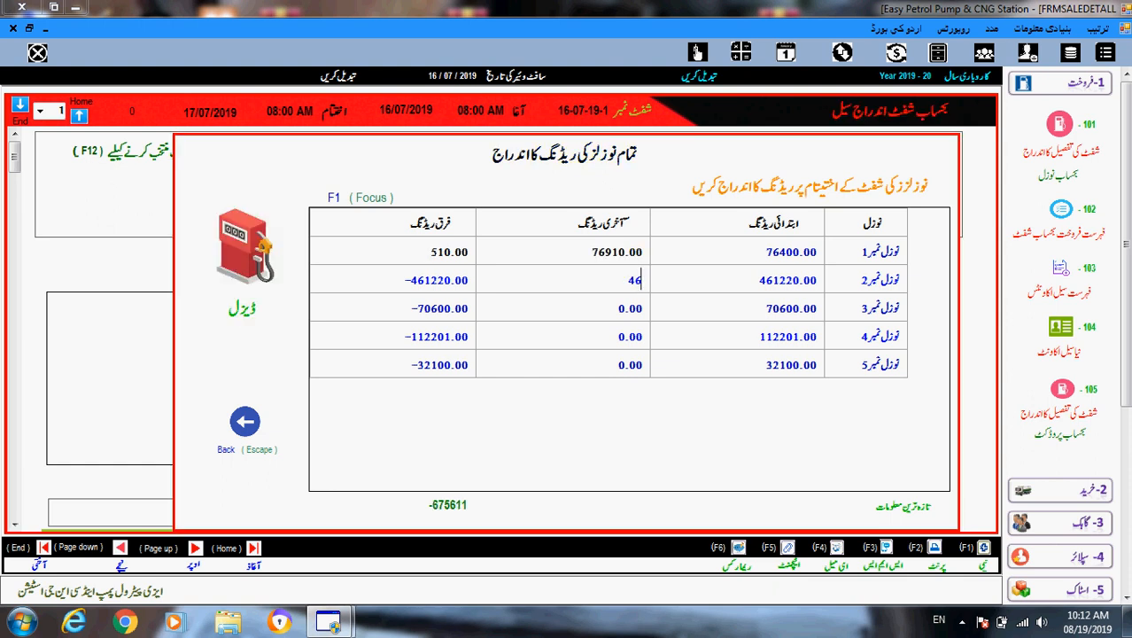
pyautogui.write('8')
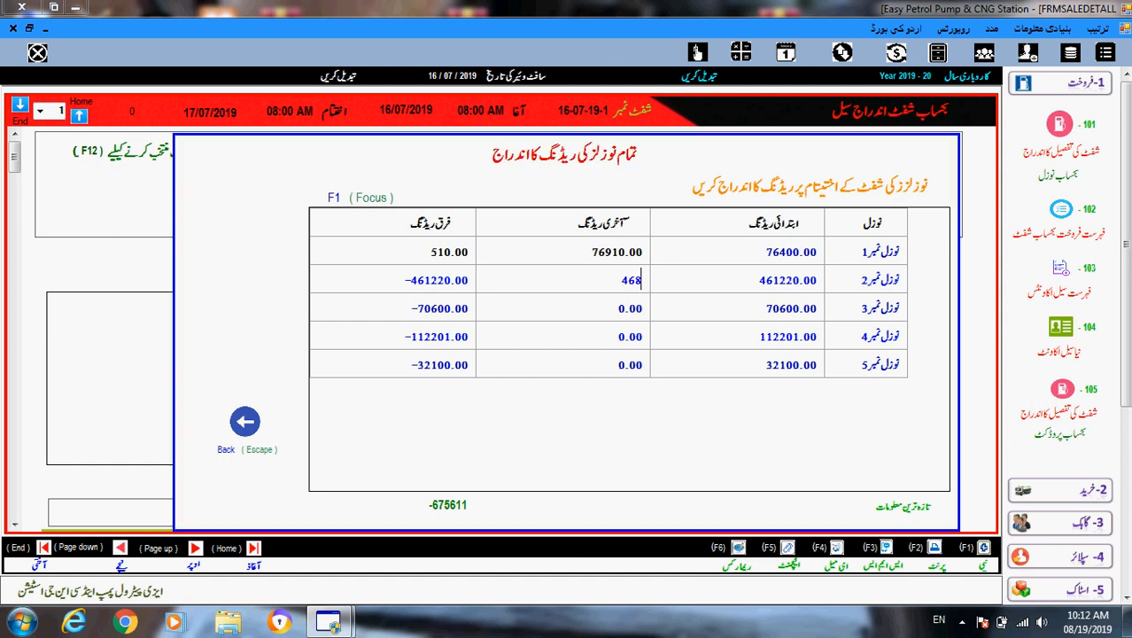
pyautogui.write('260')
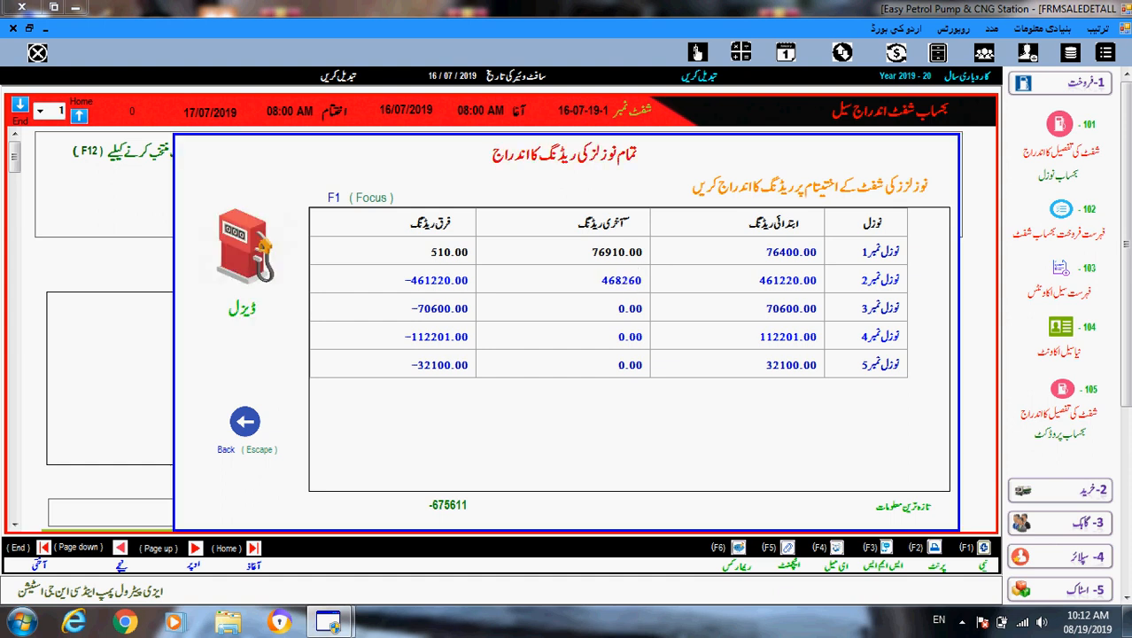
pyautogui.press('Return')
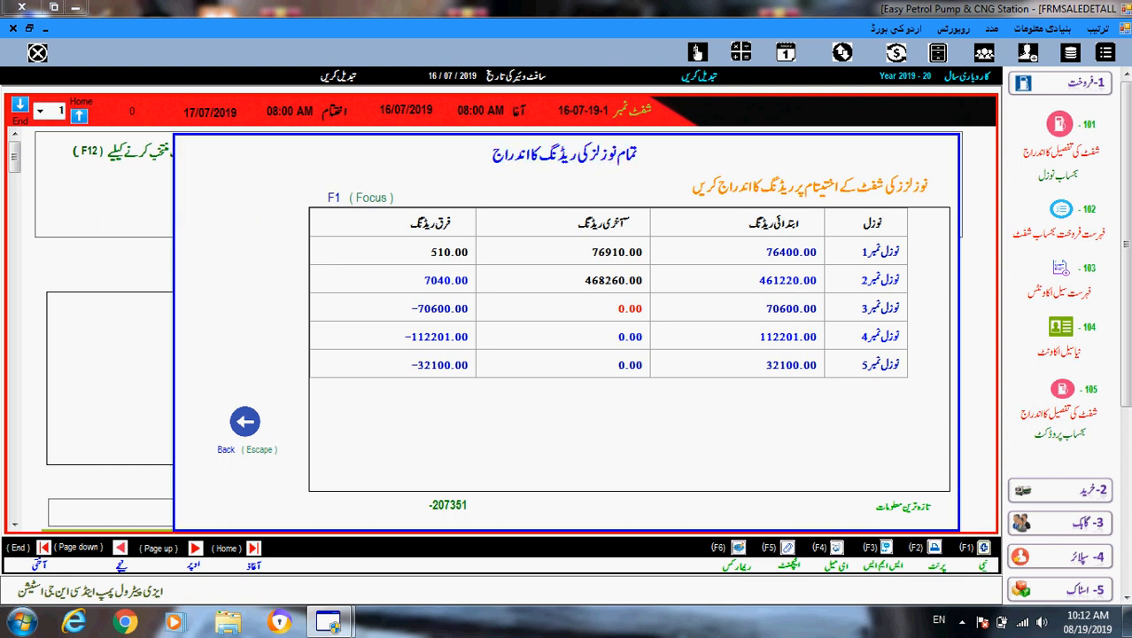
# Enter closing readings of 70900 for nozzle 3, 112906 for nozzle 4 and 32410 for nozzle 5, and return to the sale form
pyautogui.write('70900')
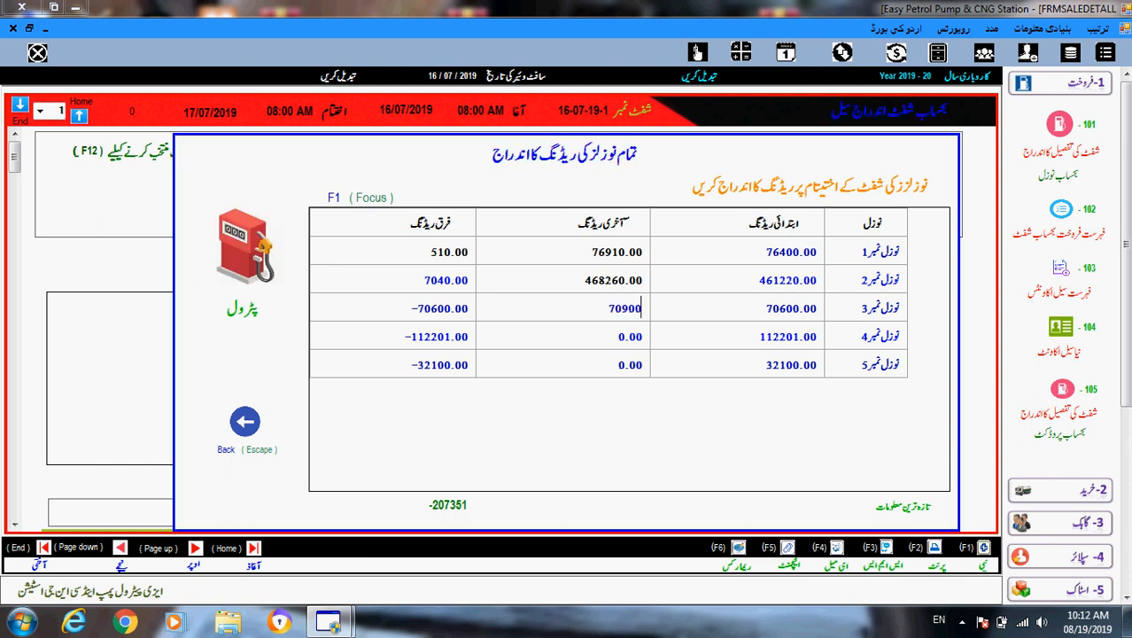
pyautogui.press('Return')
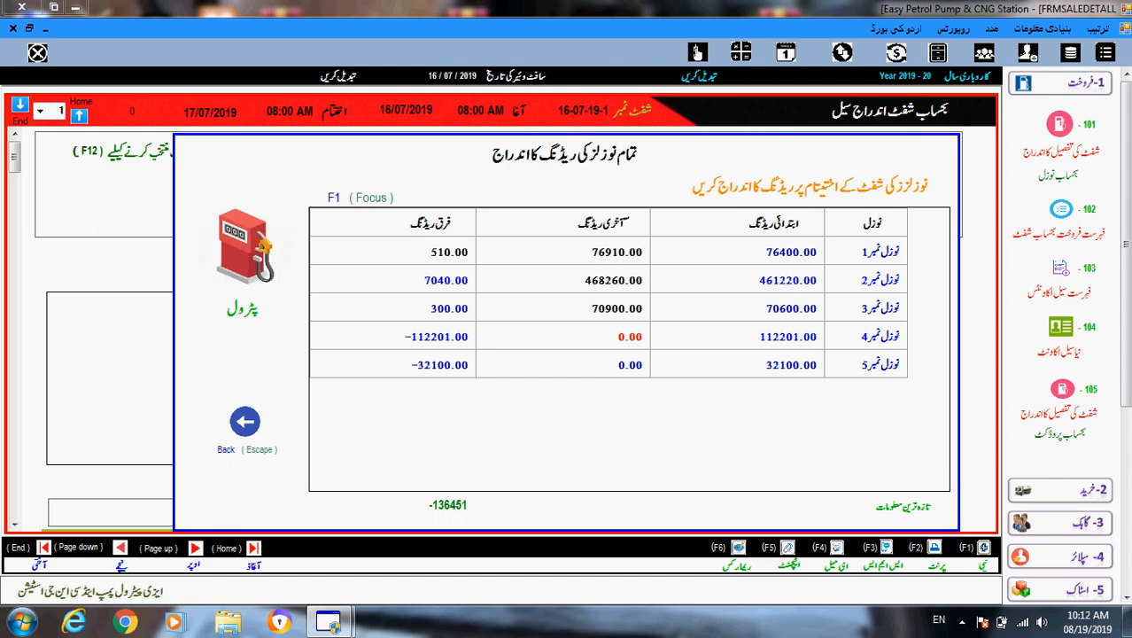
pyautogui.write('1129')
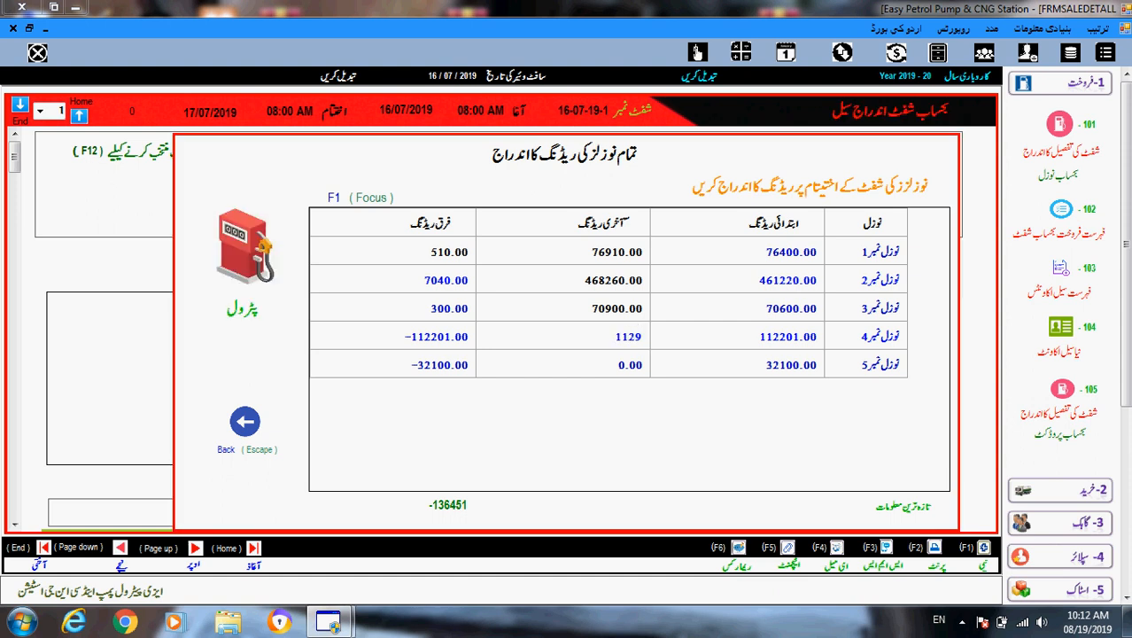
pyautogui.write('06')
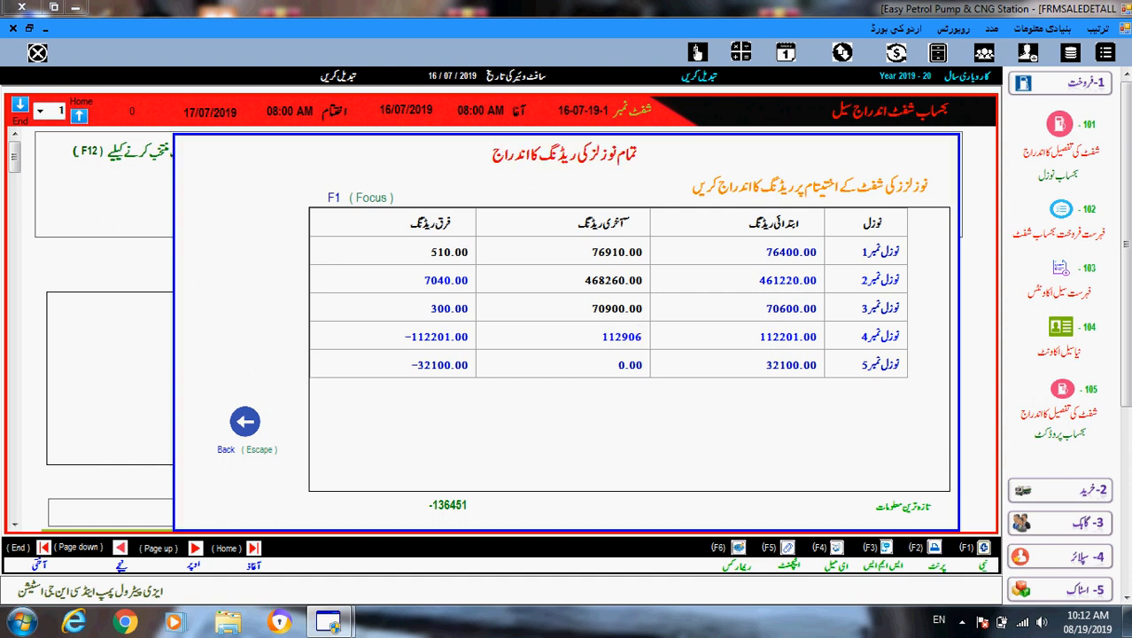
pyautogui.press('Return')
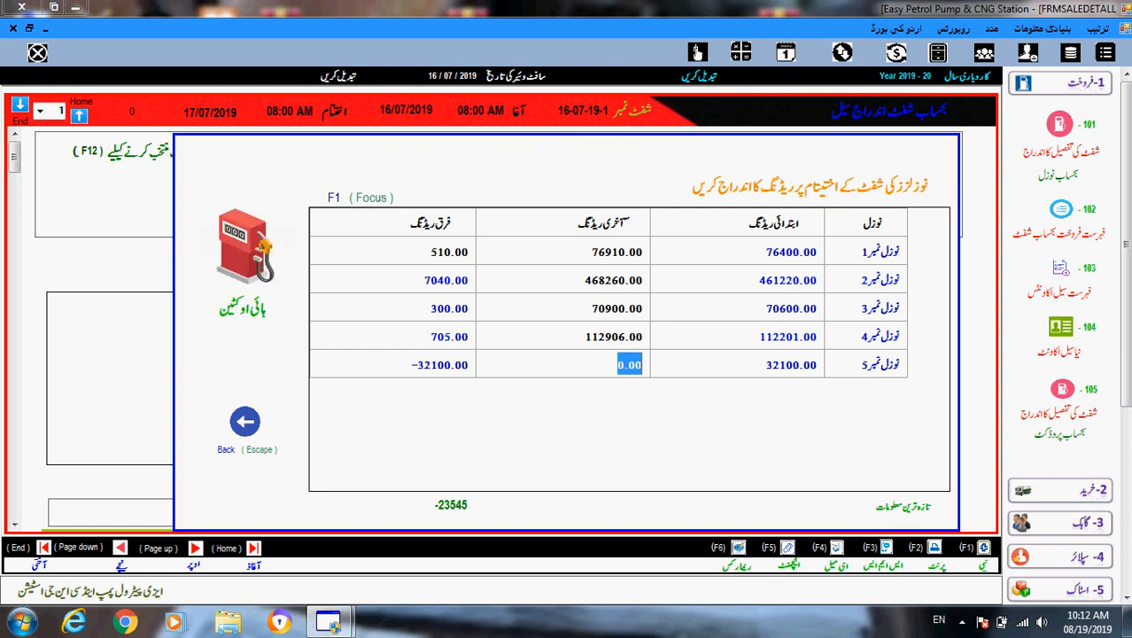
pyautogui.write('32')
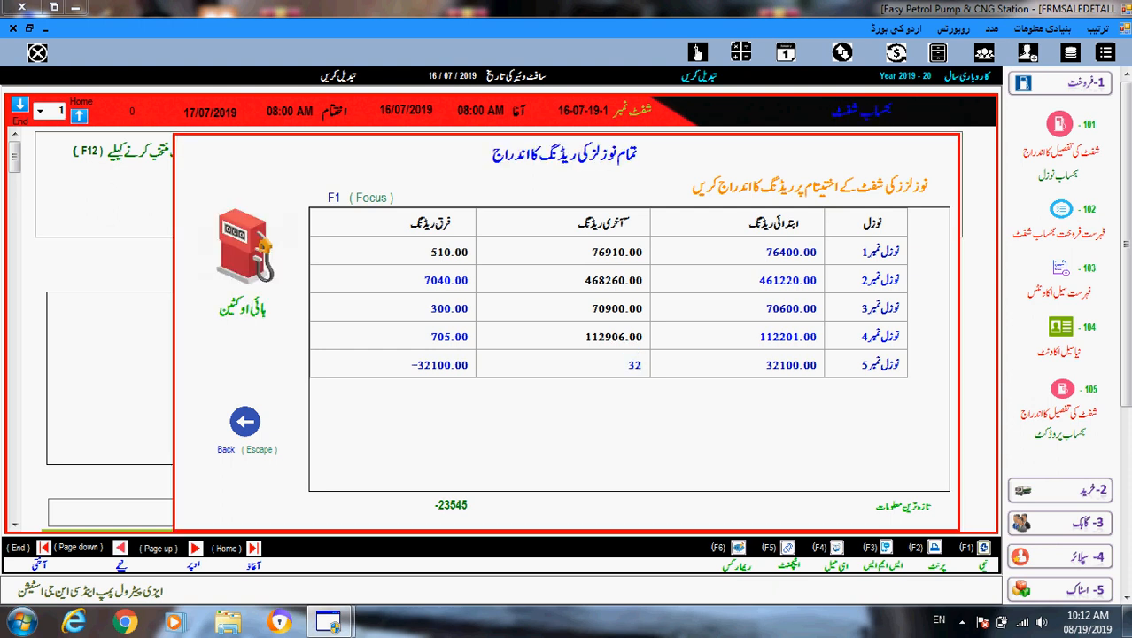
pyautogui.write('410')
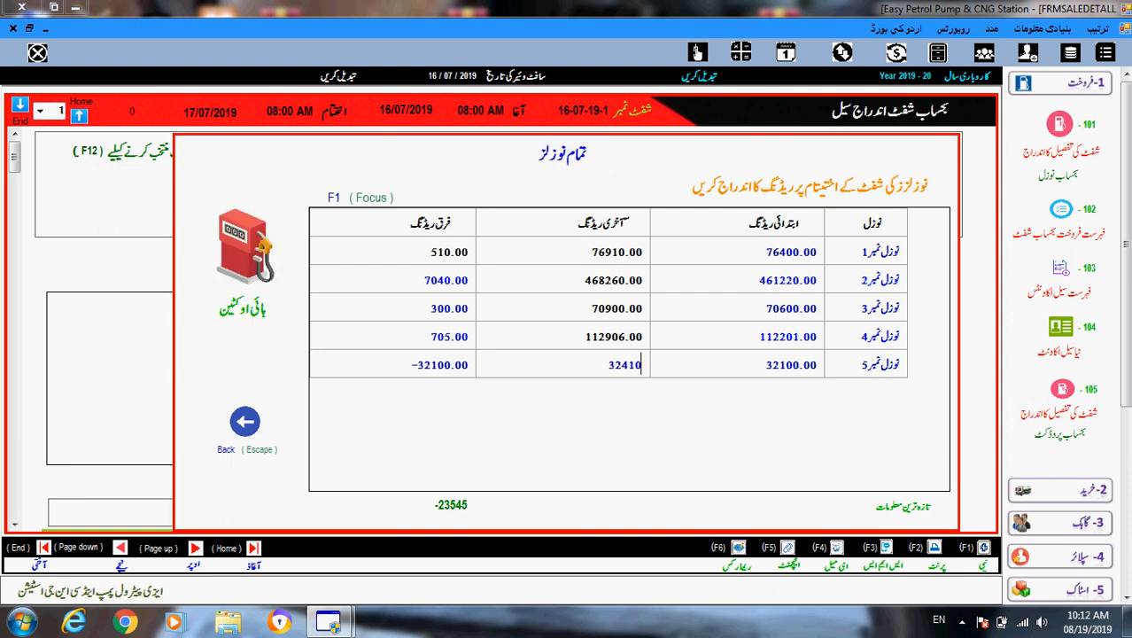
pyautogui.press('Return')
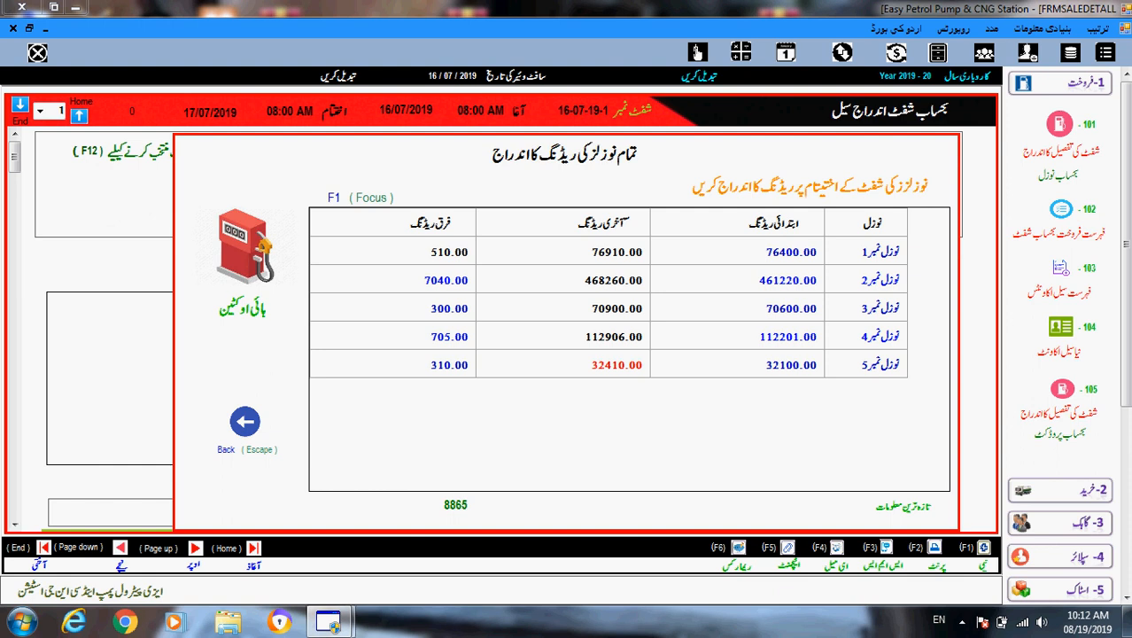
pyautogui.press('Escape')
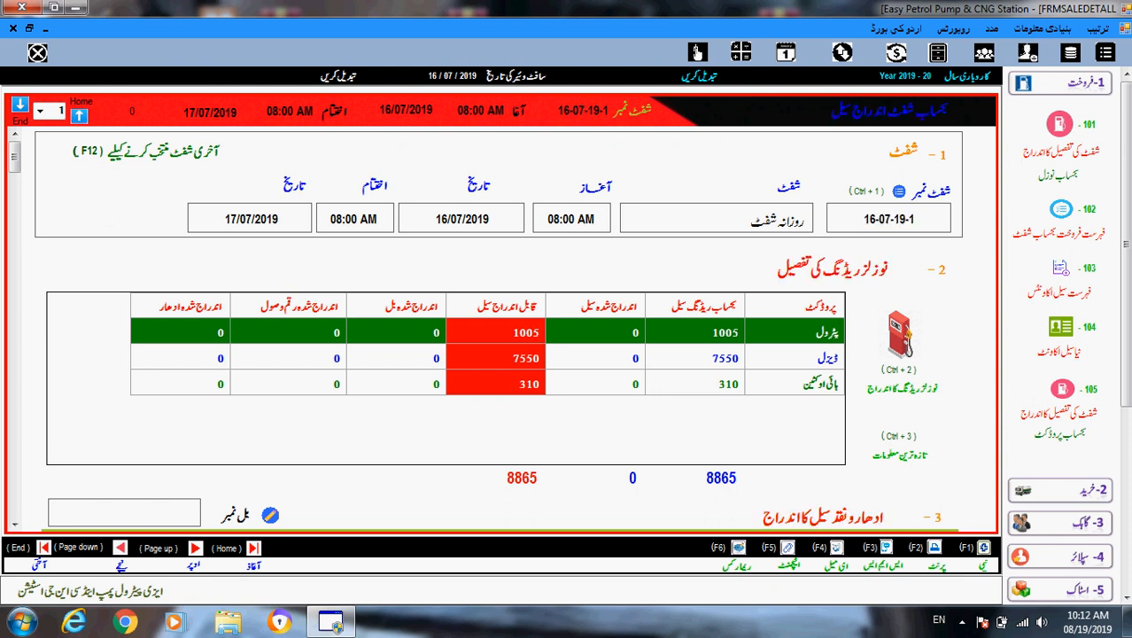
pyautogui.click(496, 358)
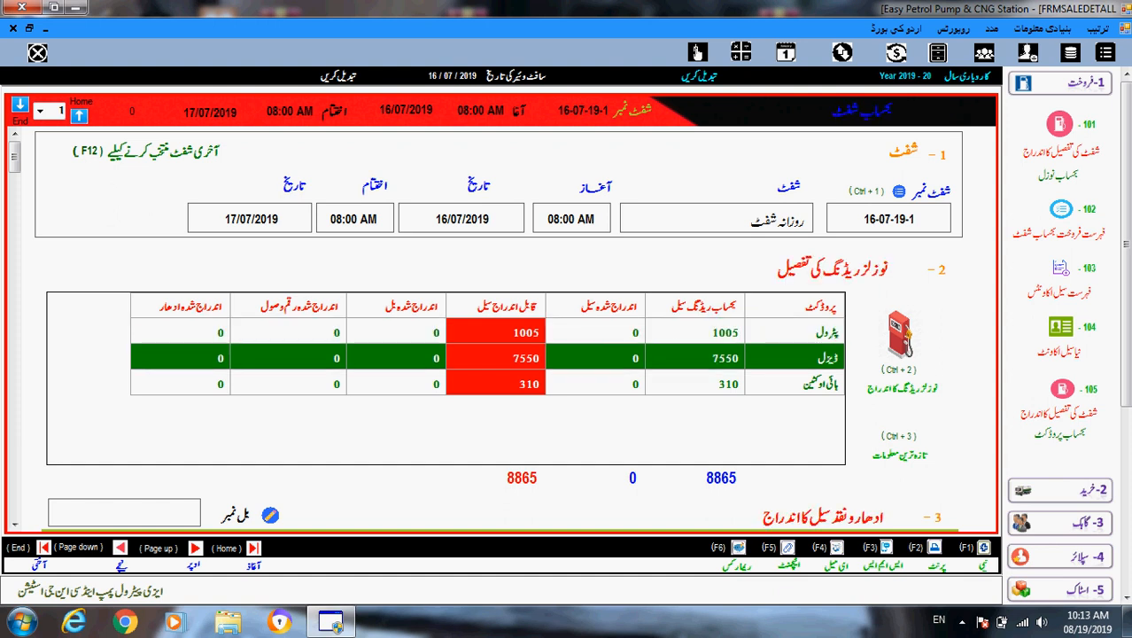
pyautogui.click(497, 384)
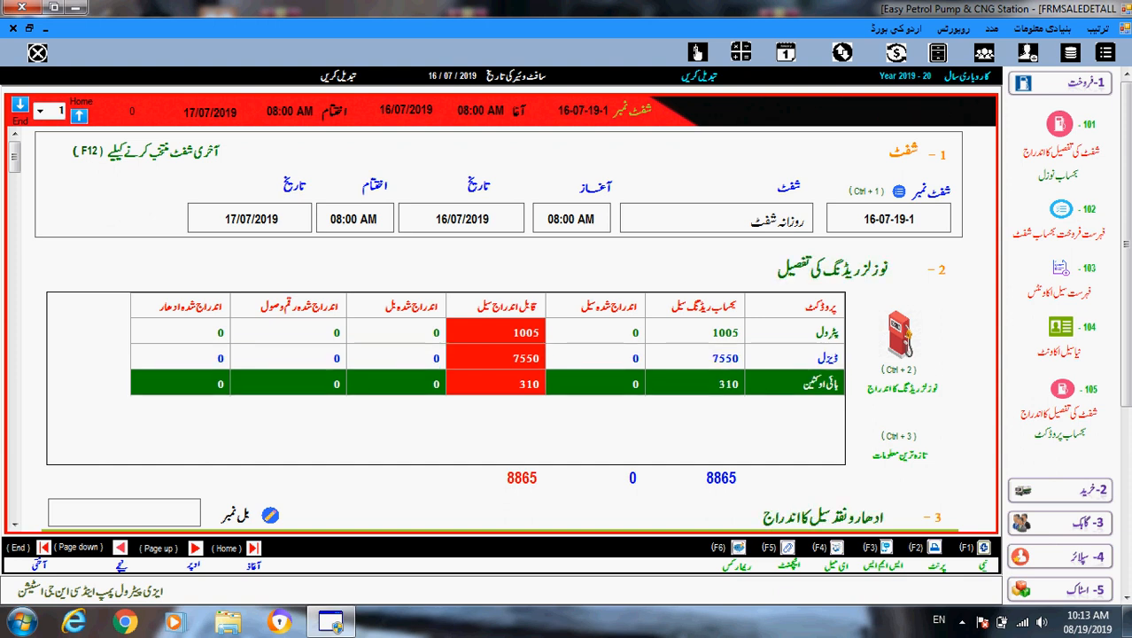
pyautogui.hotkey('ctrl', 'a')
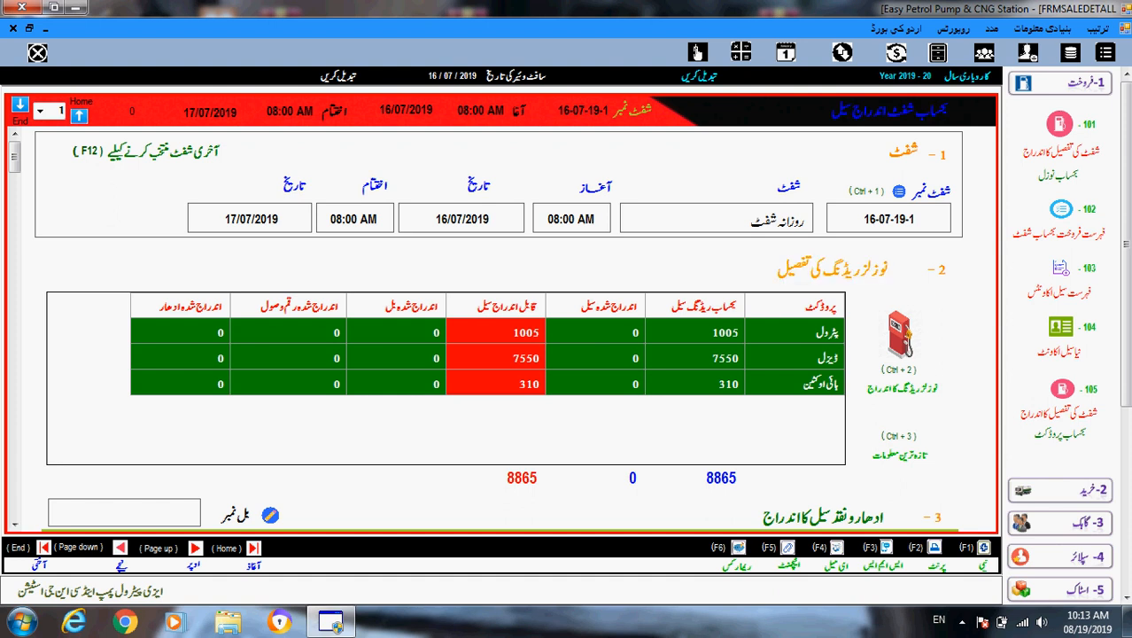
# Search the customer accounts by name with ج and select the third listed customer for the credit and cash sale entry
pyautogui.press('End')
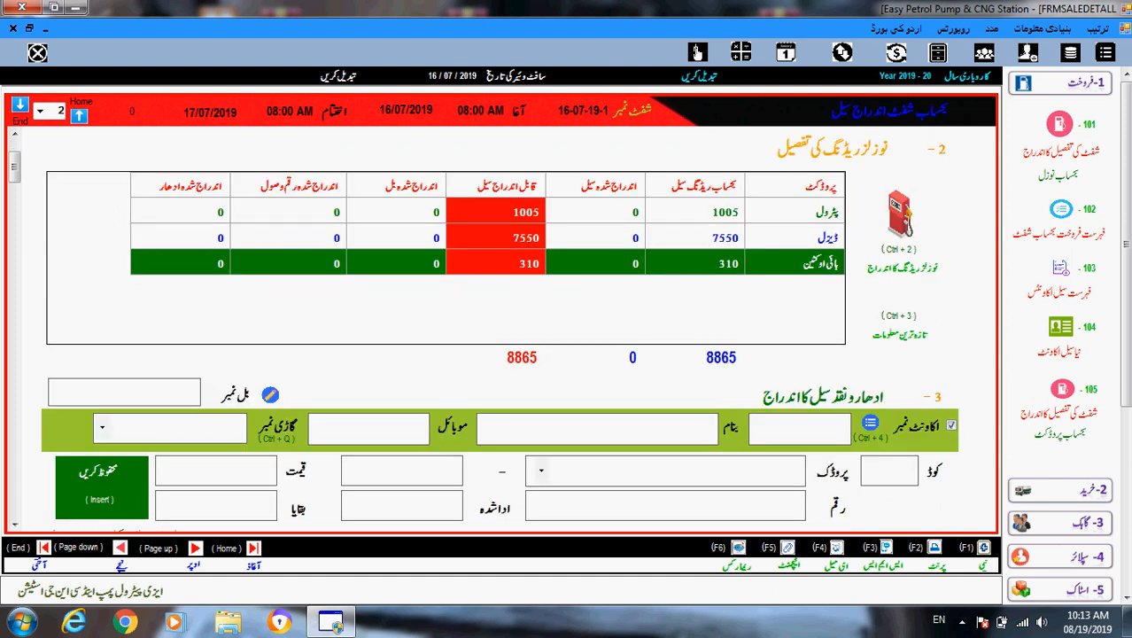
pyautogui.click(800, 429)
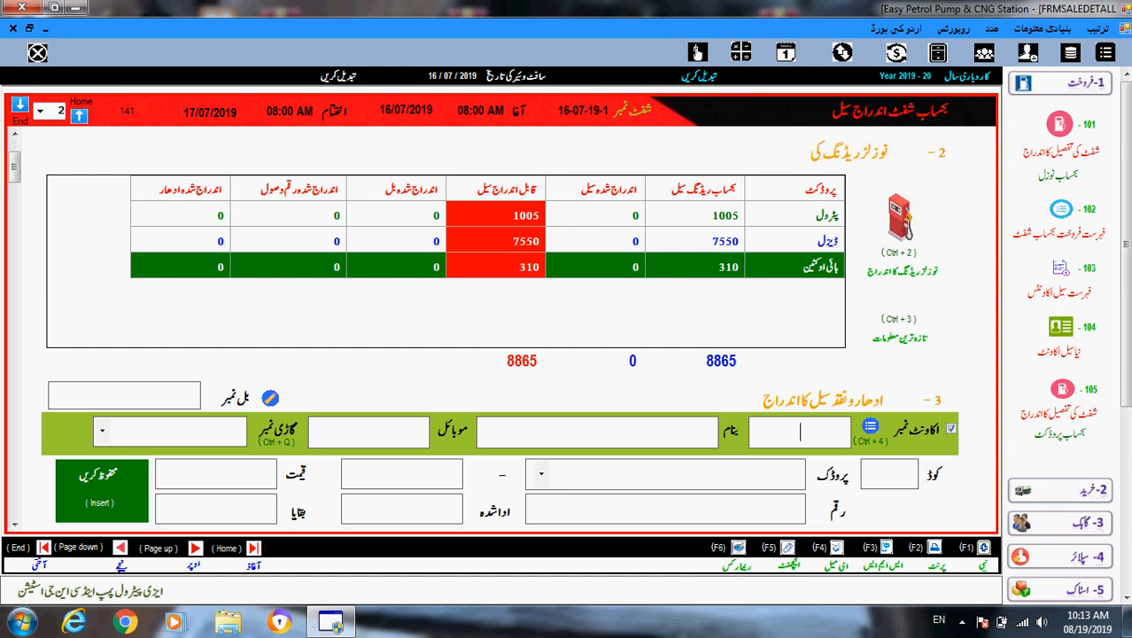
pyautogui.click(598, 432)
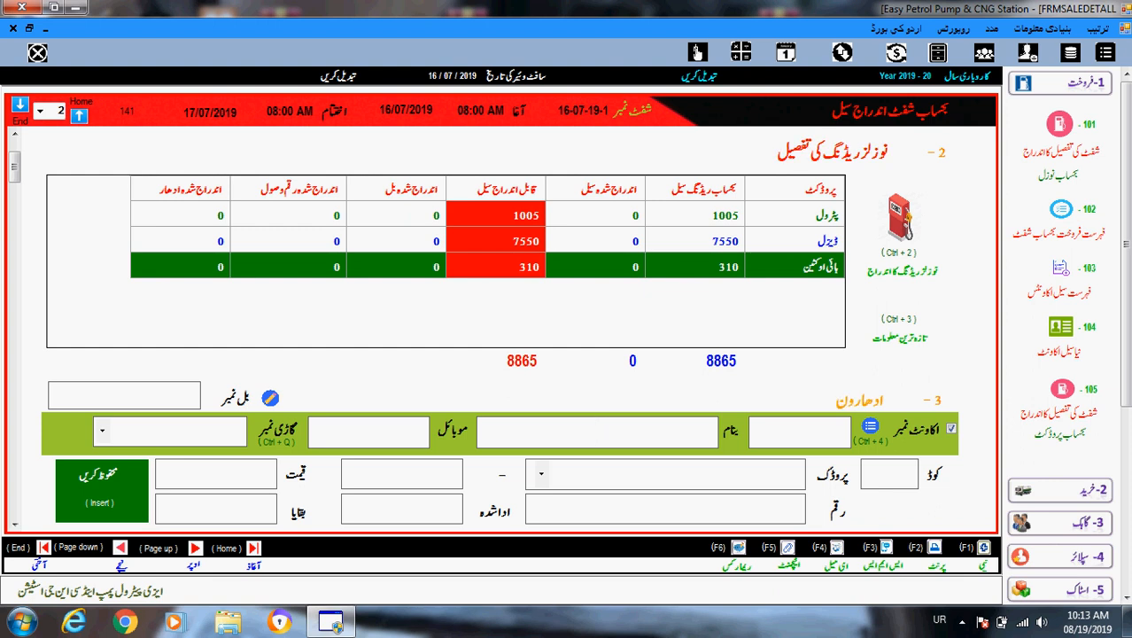
pyautogui.write('ج')
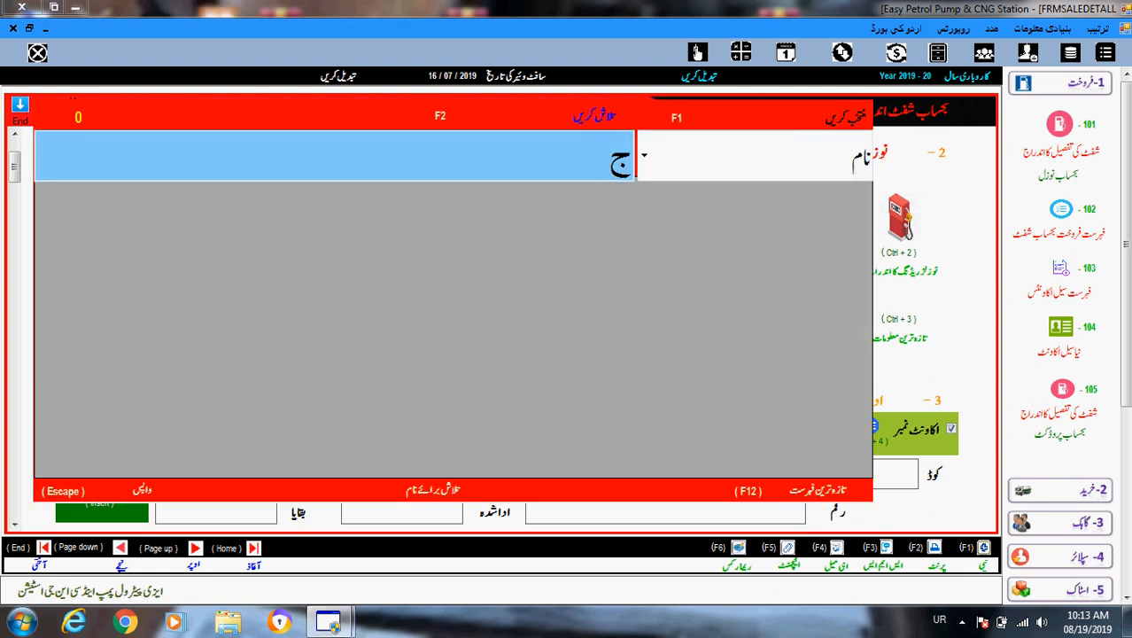
pyautogui.write('م')
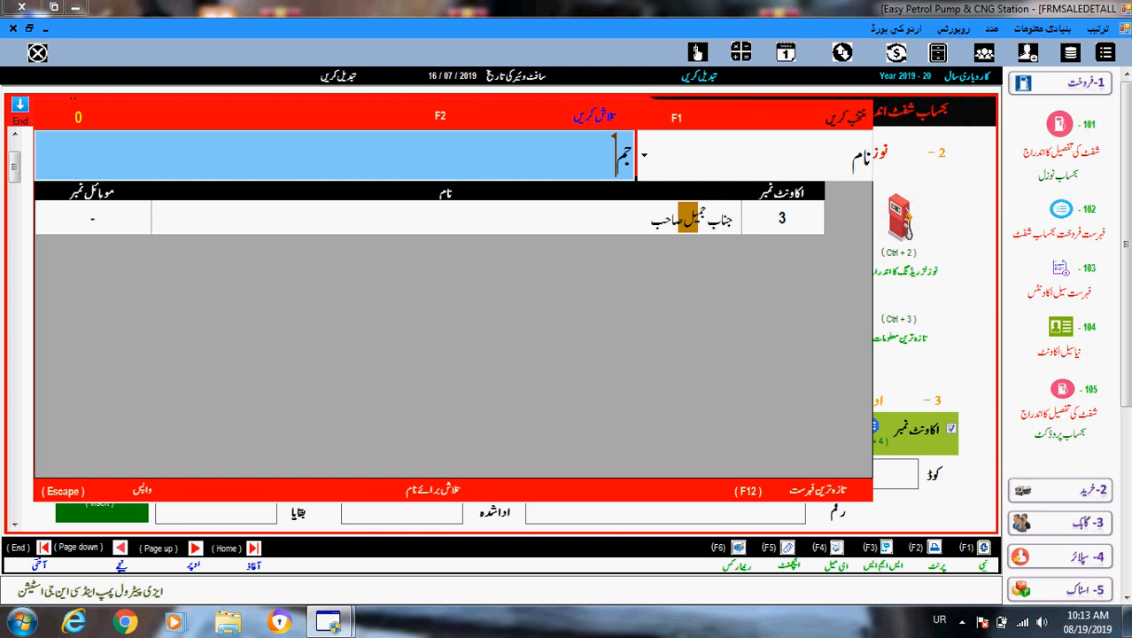
pyautogui.press('BackSpace')
pyautogui.press('Down')
pyautogui.press('Down')
pyautogui.press('Down')
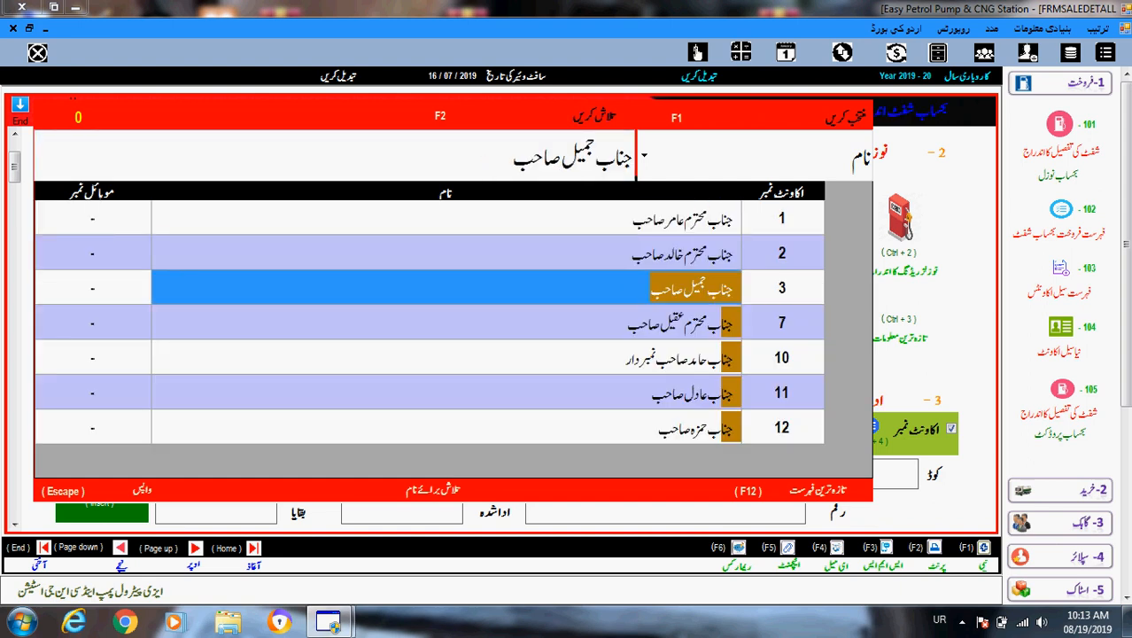
pyautogui.press('Return')
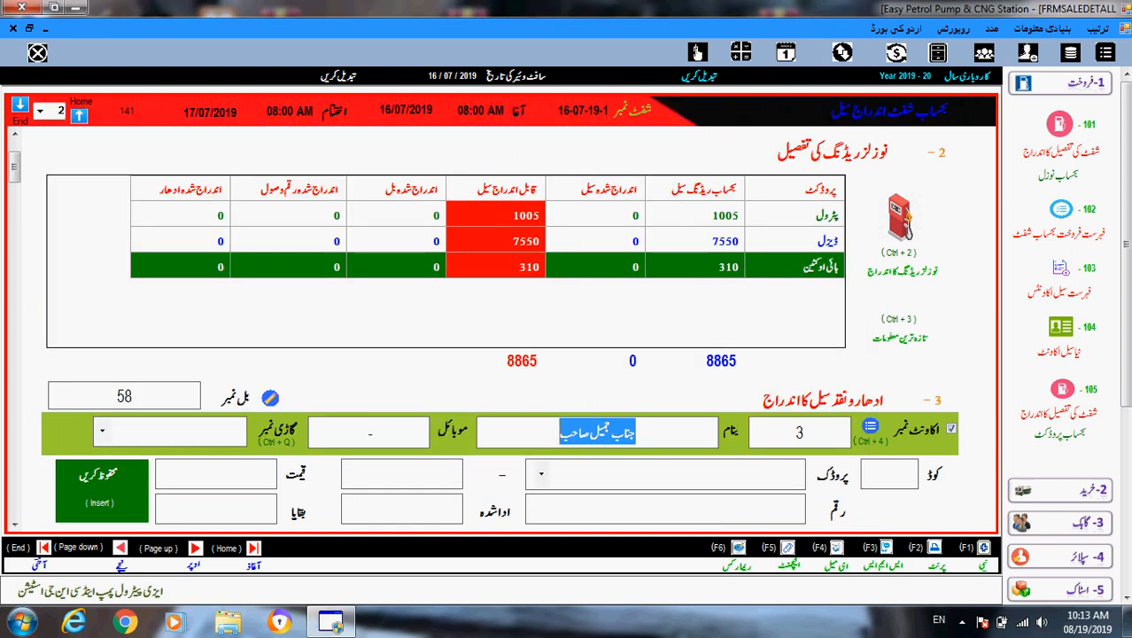
pyautogui.press('Return')
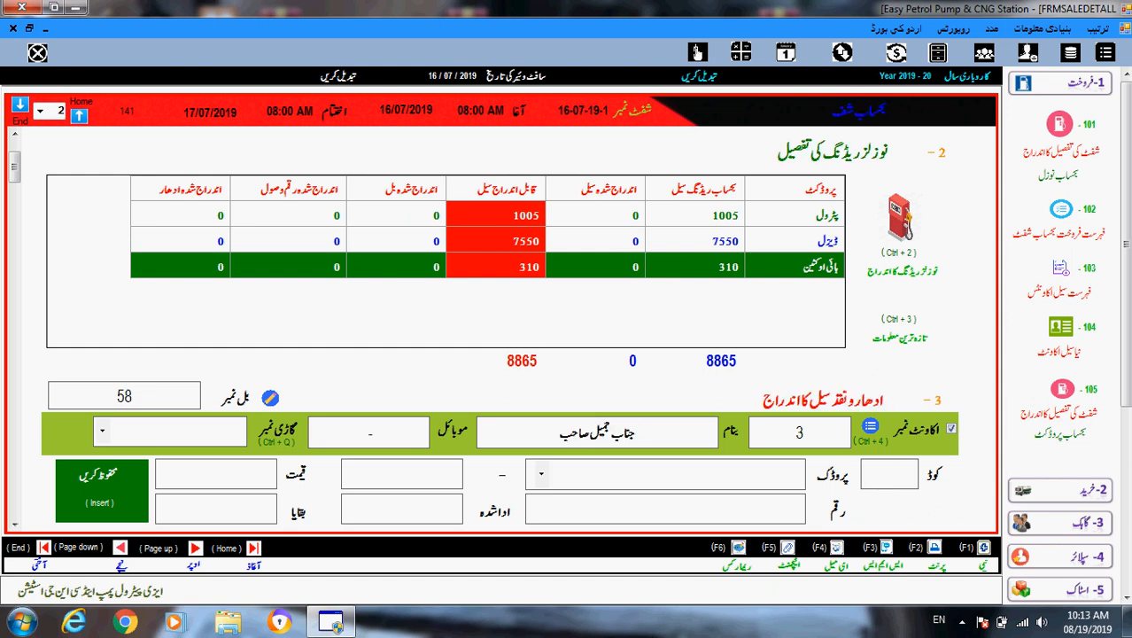
# Record and save a sale of 250 litres of petrol, product code 1, with 0 paid for the selected customer
pyautogui.write('1')
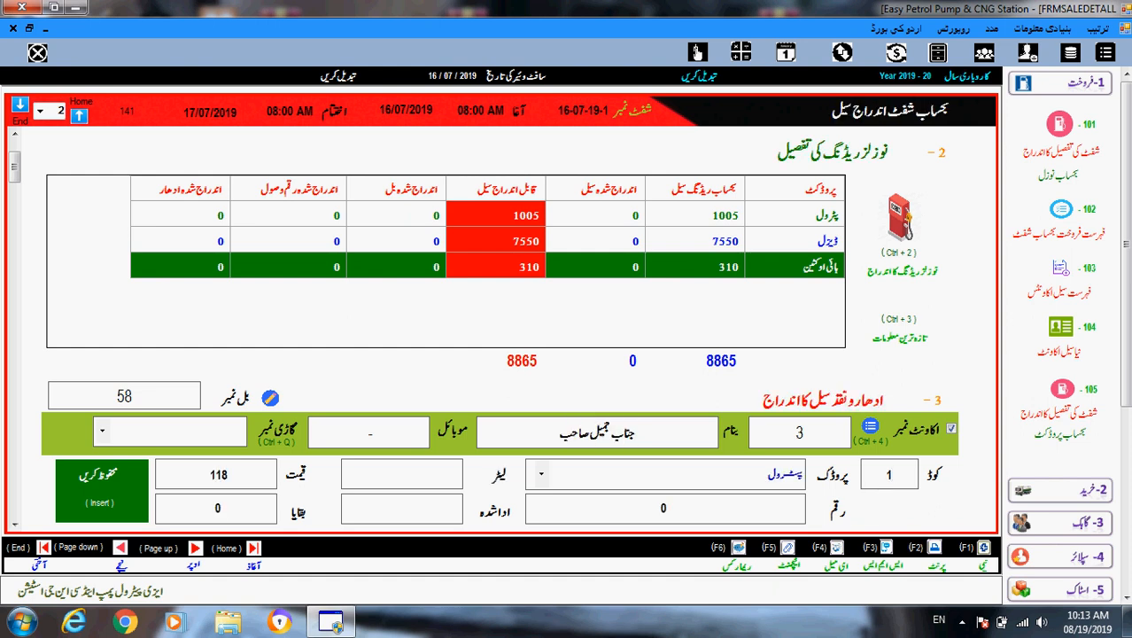
pyautogui.write('250')
pyautogui.press('Return')
pyautogui.press('Return')
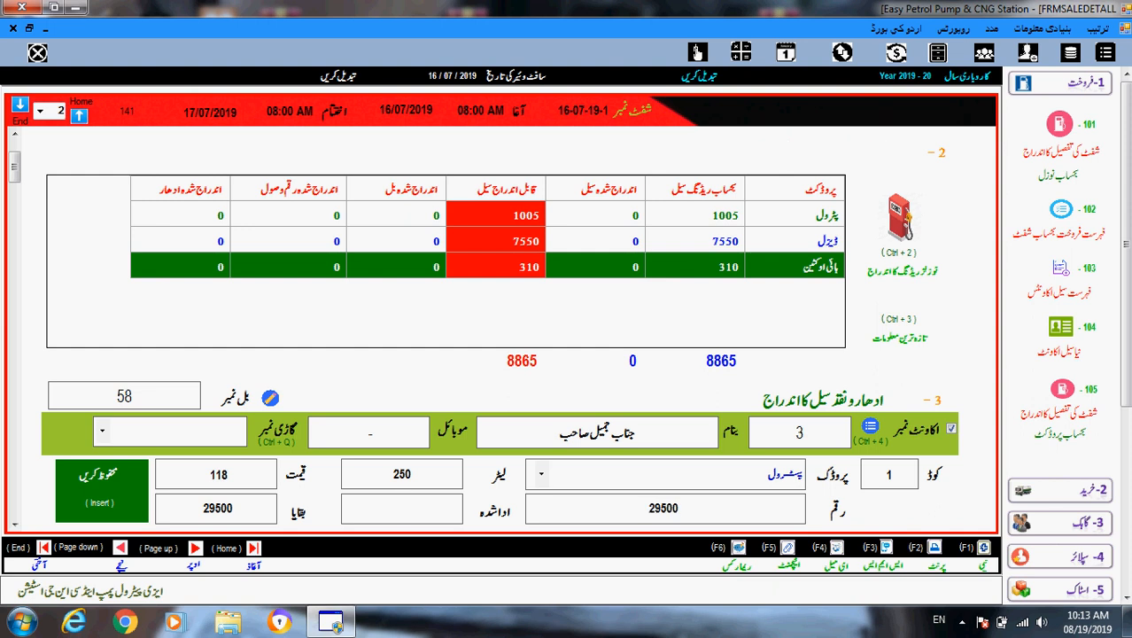
pyautogui.press('Return')
pyautogui.press('Return')
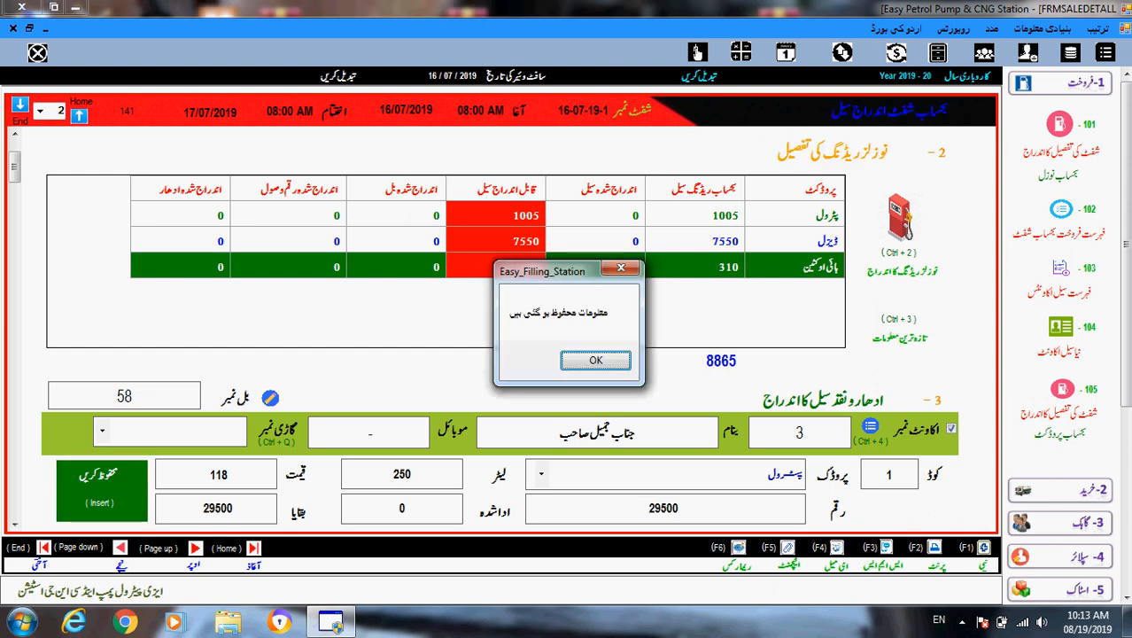
# Enter another customer's account number and save their sale of 50 litres of petrol, product code 1, with 0 paid
pyautogui.press('Return')
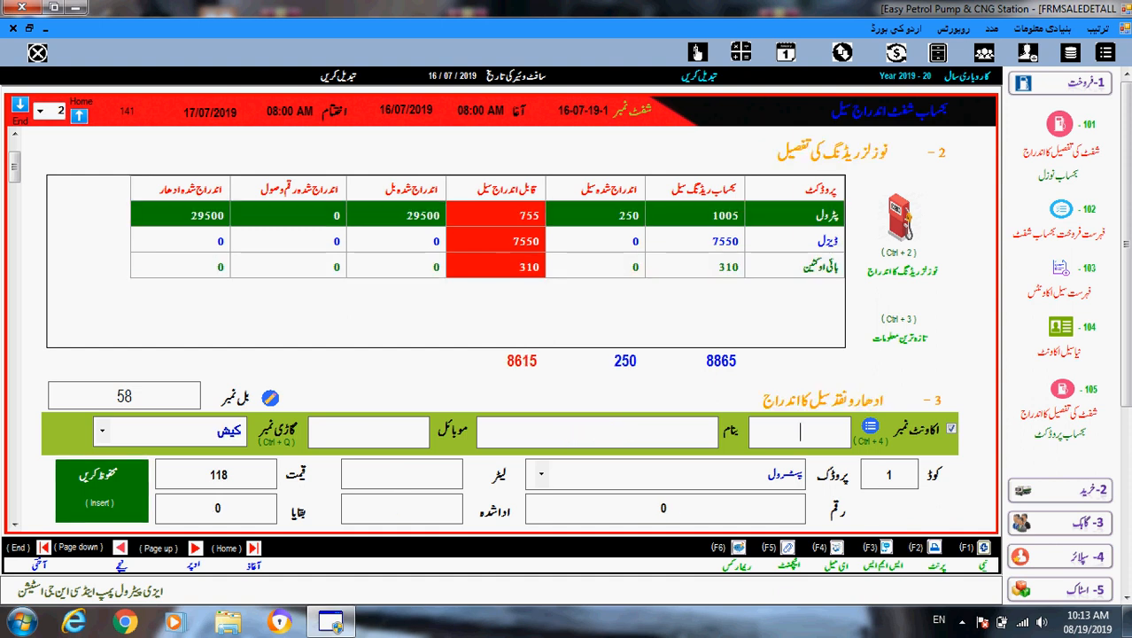
pyautogui.write('8')
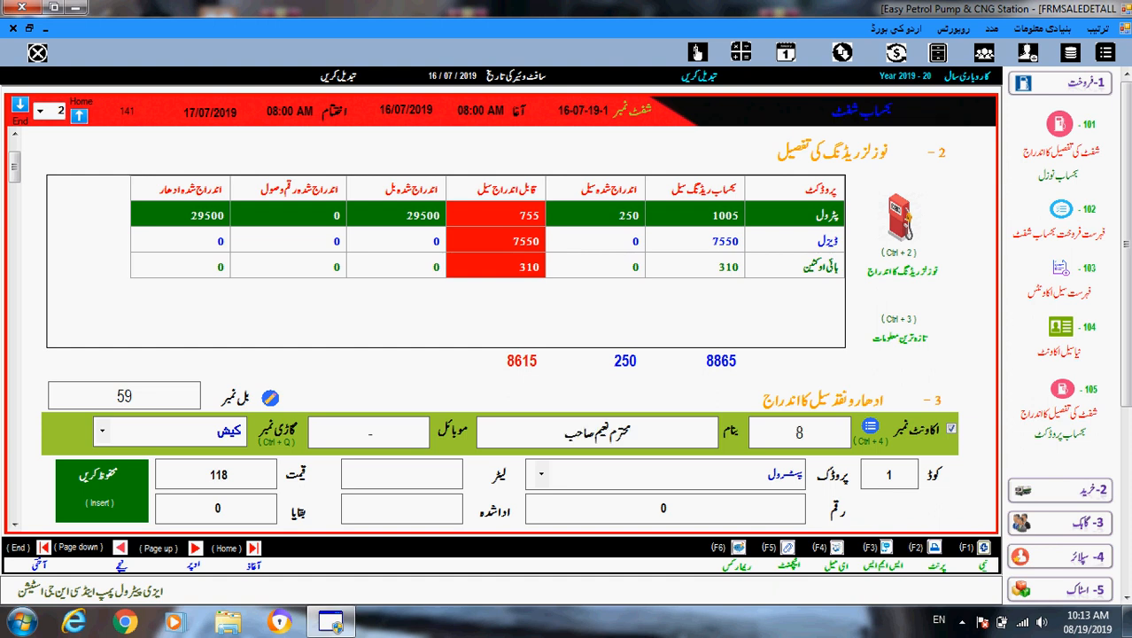
pyautogui.press('Return')
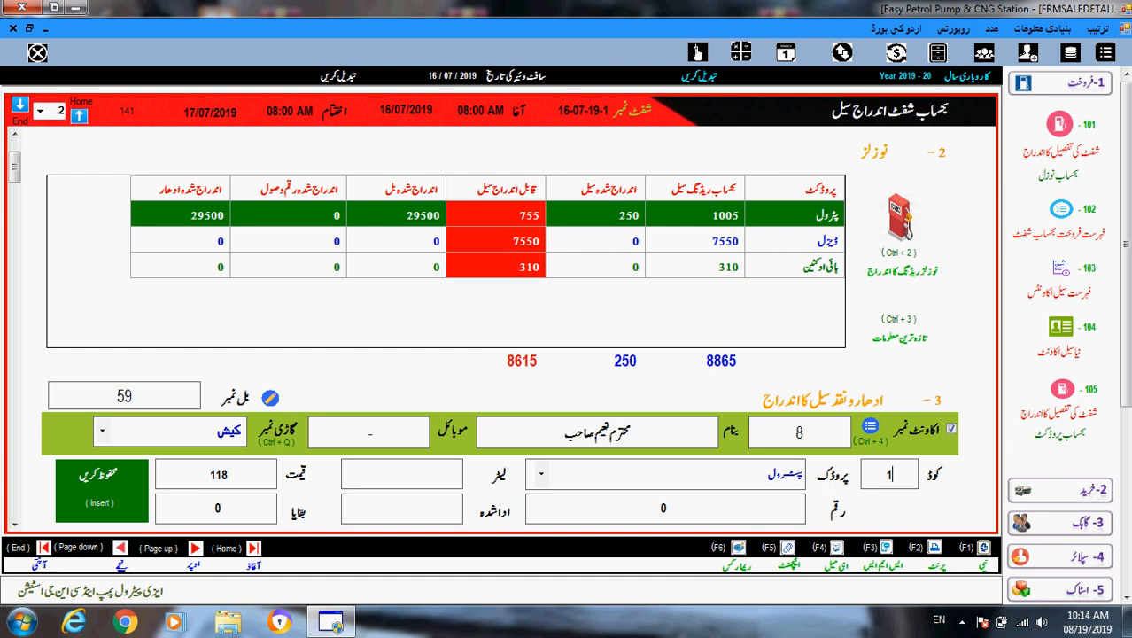
pyautogui.press('Return')
pyautogui.write('5')
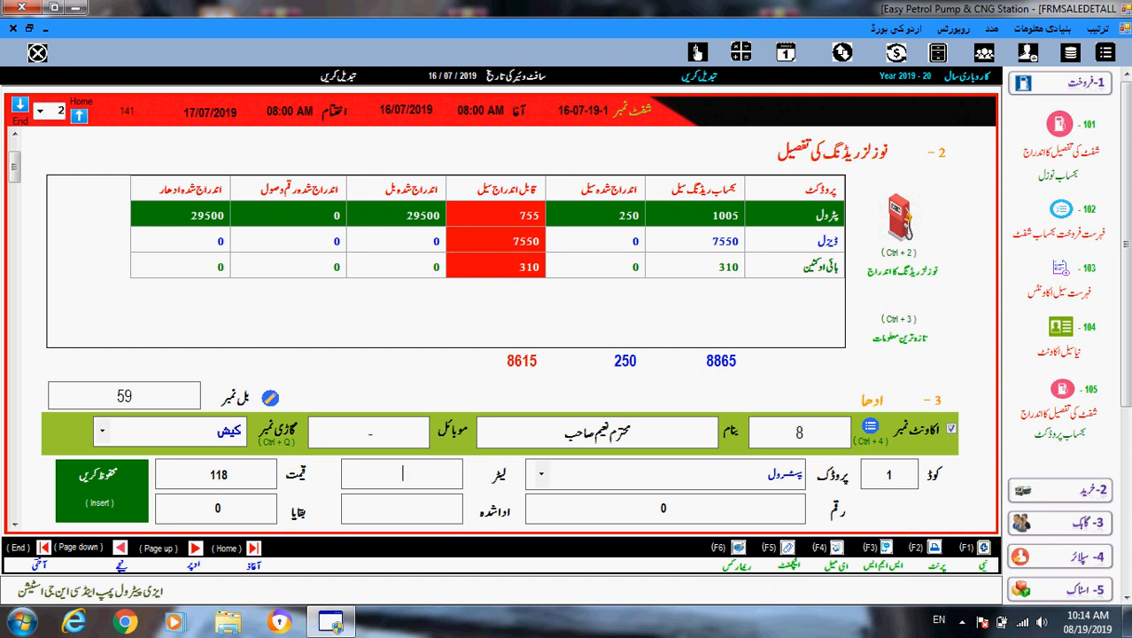
pyautogui.write('0')
pyautogui.press('Return')
pyautogui.press('Return')
pyautogui.press('Return')
pyautogui.press('Return')
pyautogui.press('Return')
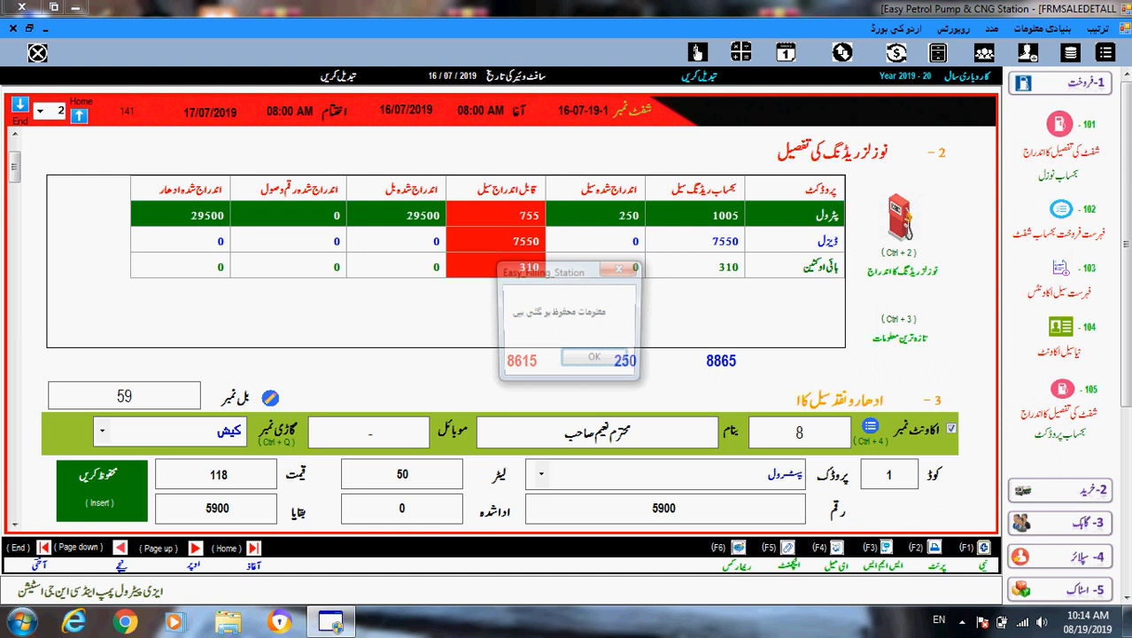
pyautogui.press('Return')
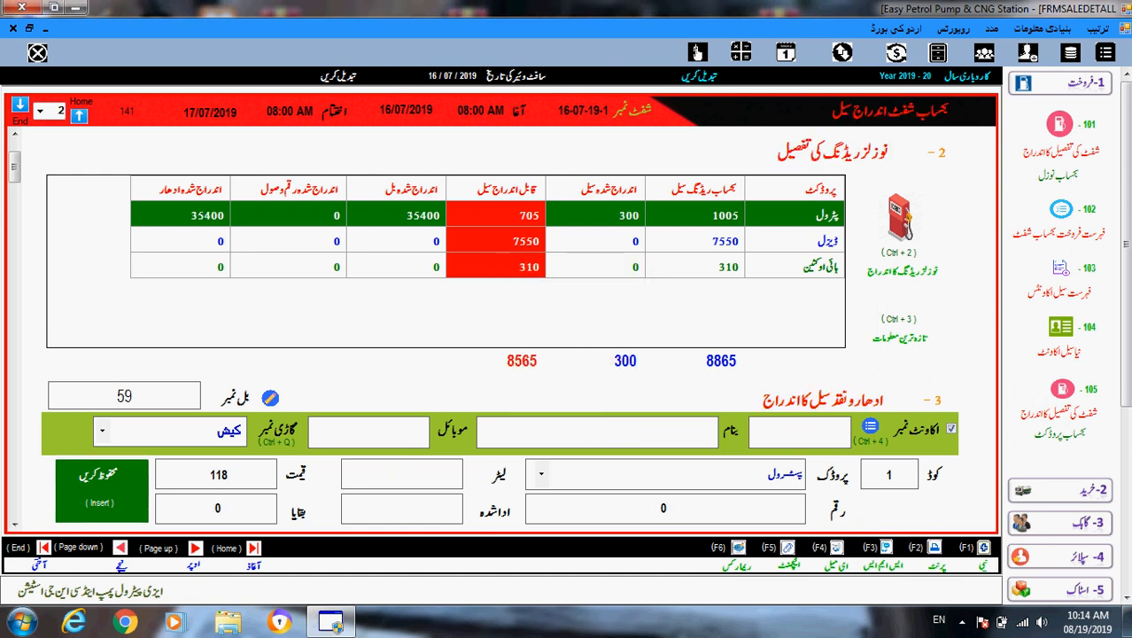
# Save a fully paid sale of 705 litres of petrol, product code 1, under the cash account
pyautogui.write('0')
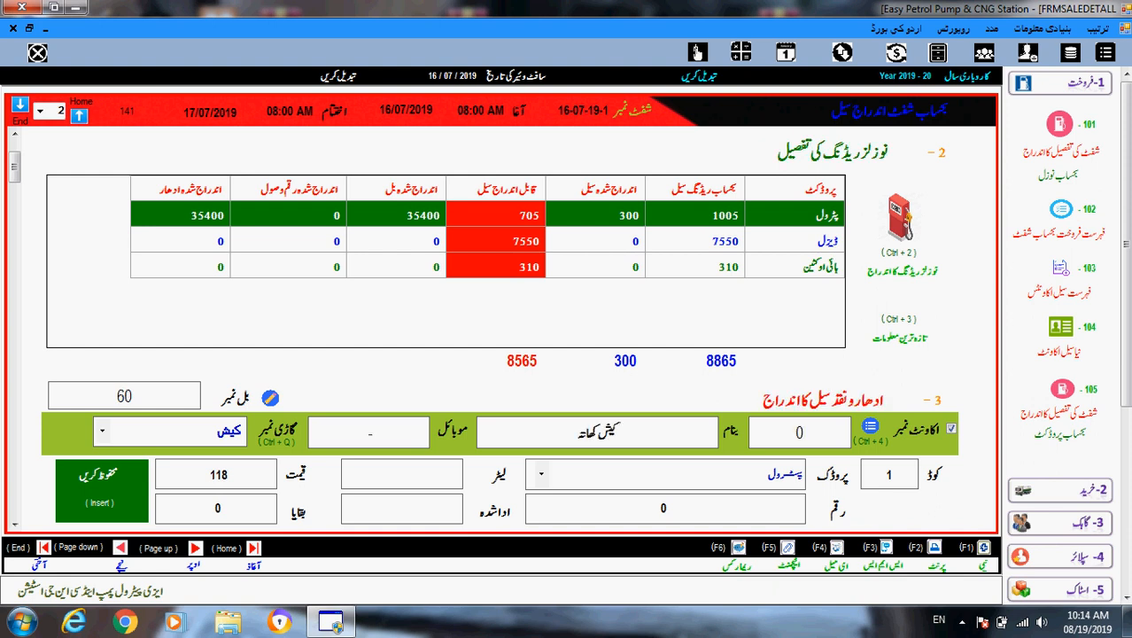
pyautogui.press('Return')
pyautogui.press('Return')
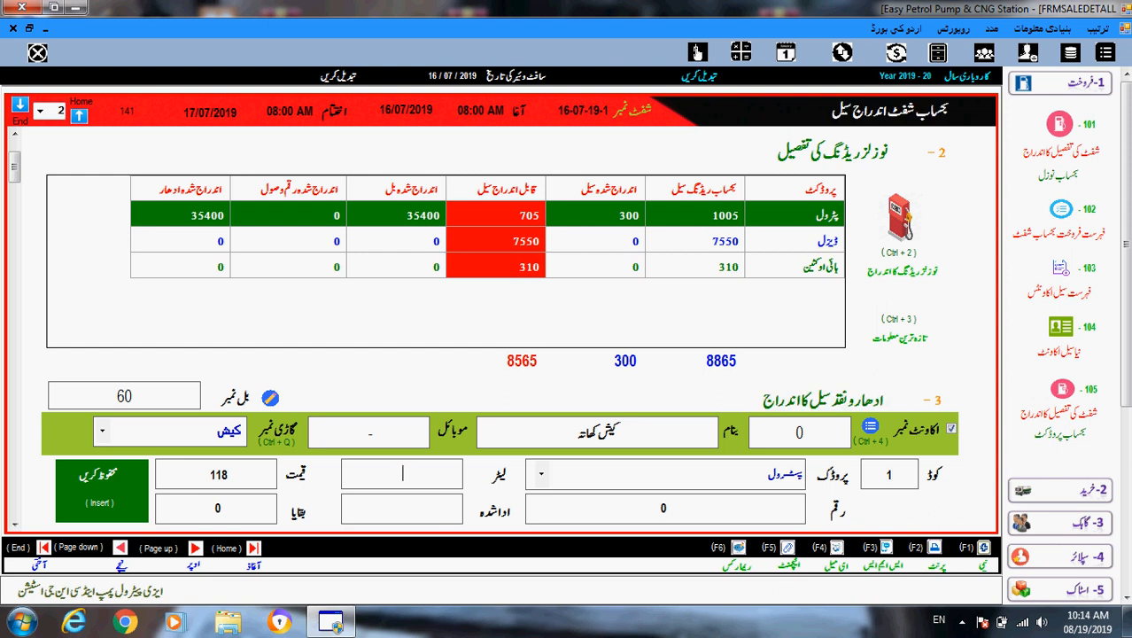
pyautogui.write('705')
pyautogui.press('Return')
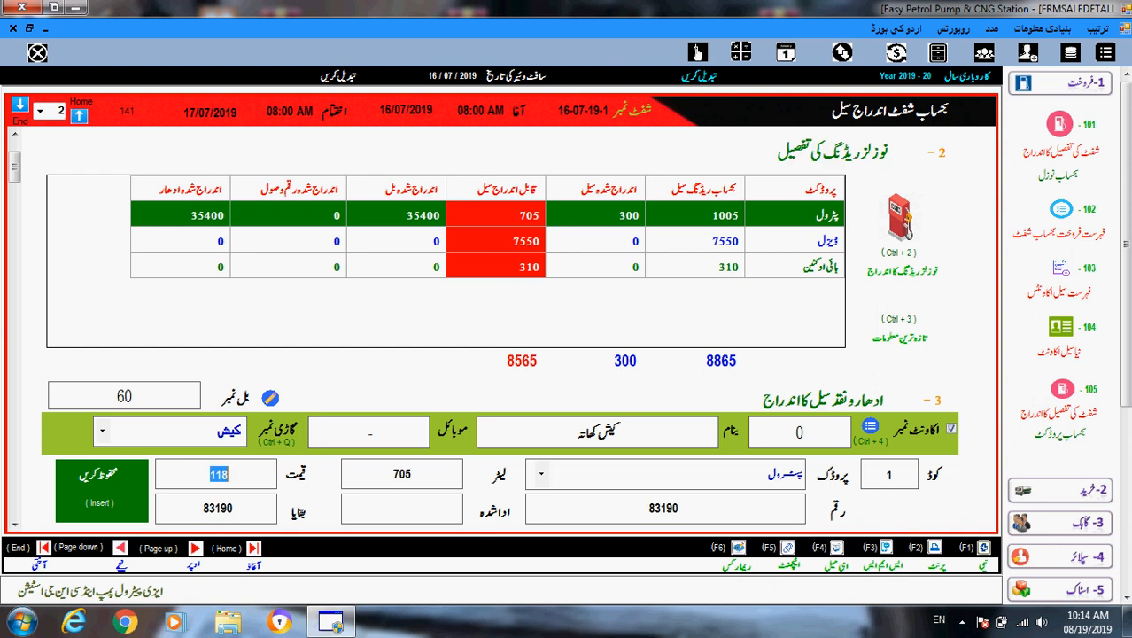
pyautogui.press('Return')
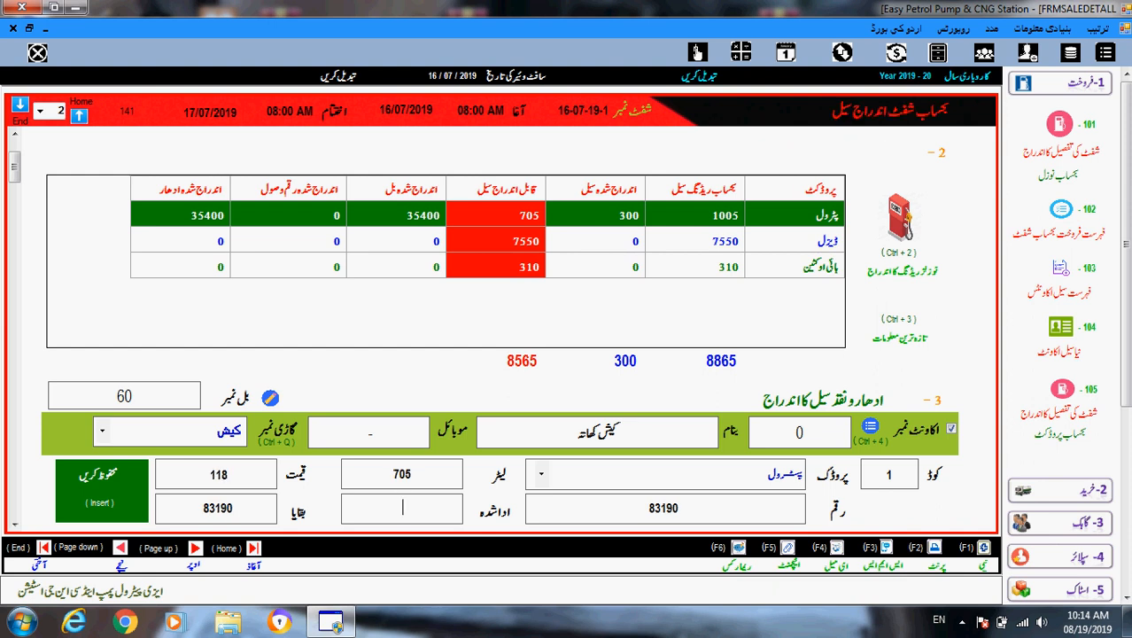
pyautogui.press('Return')
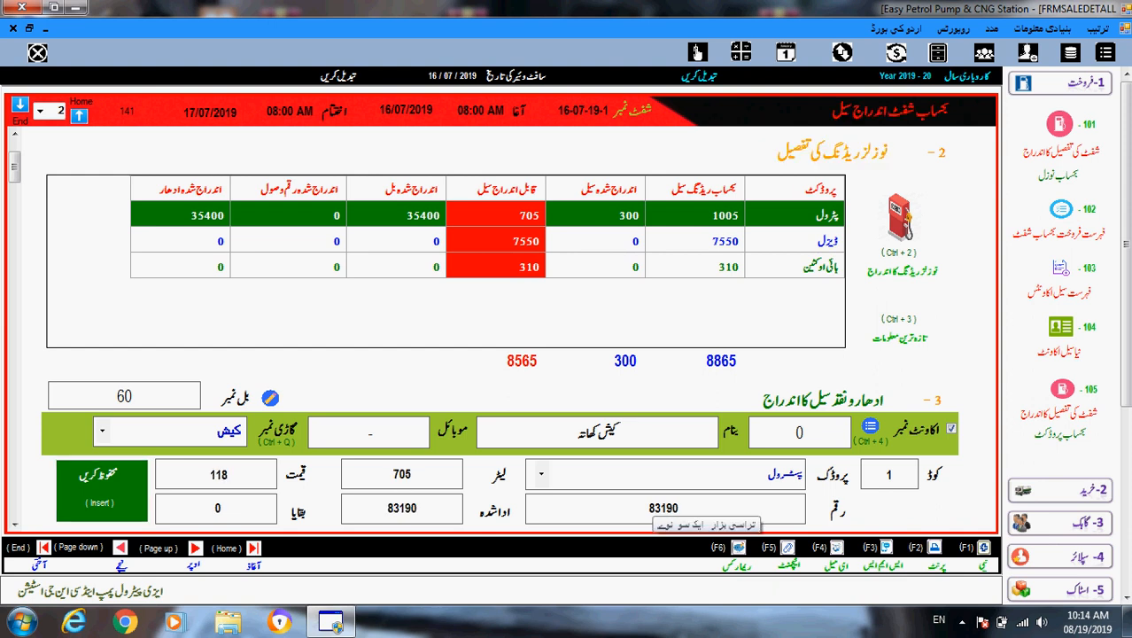
pyautogui.press('Return')
pyautogui.press('Return')
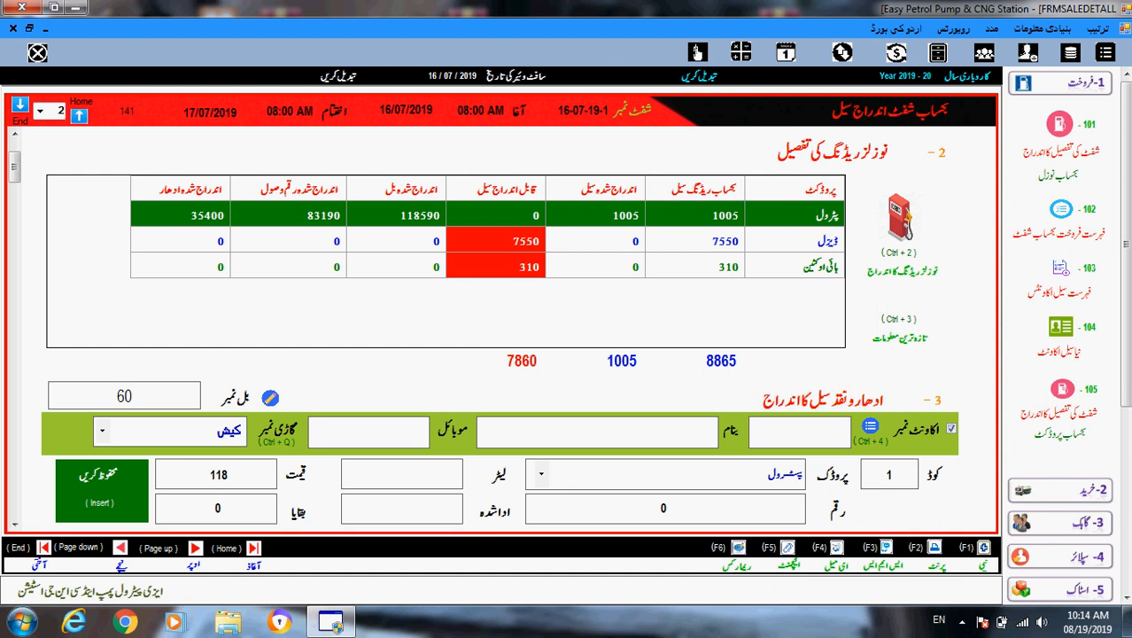
# Enter the first credit customer's account number and save a sale of 230 litres of diesel, product code 2, with 0 paid
pyautogui.write('3')
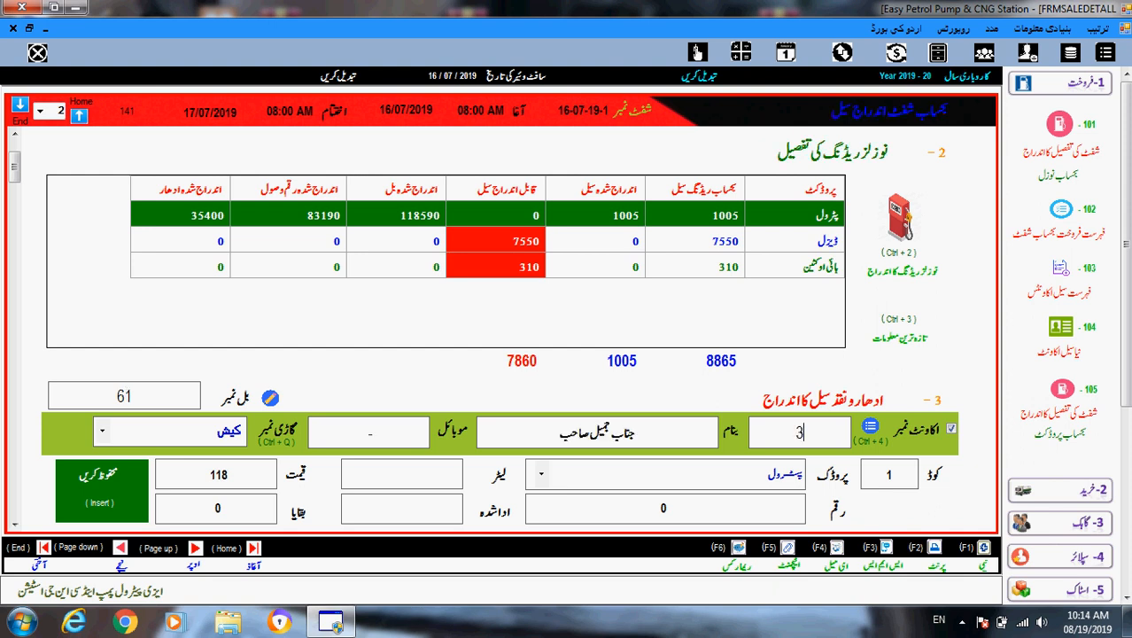
pyautogui.press('Return')
pyautogui.press('BackSpace')
pyautogui.write('2')
pyautogui.press('Return')
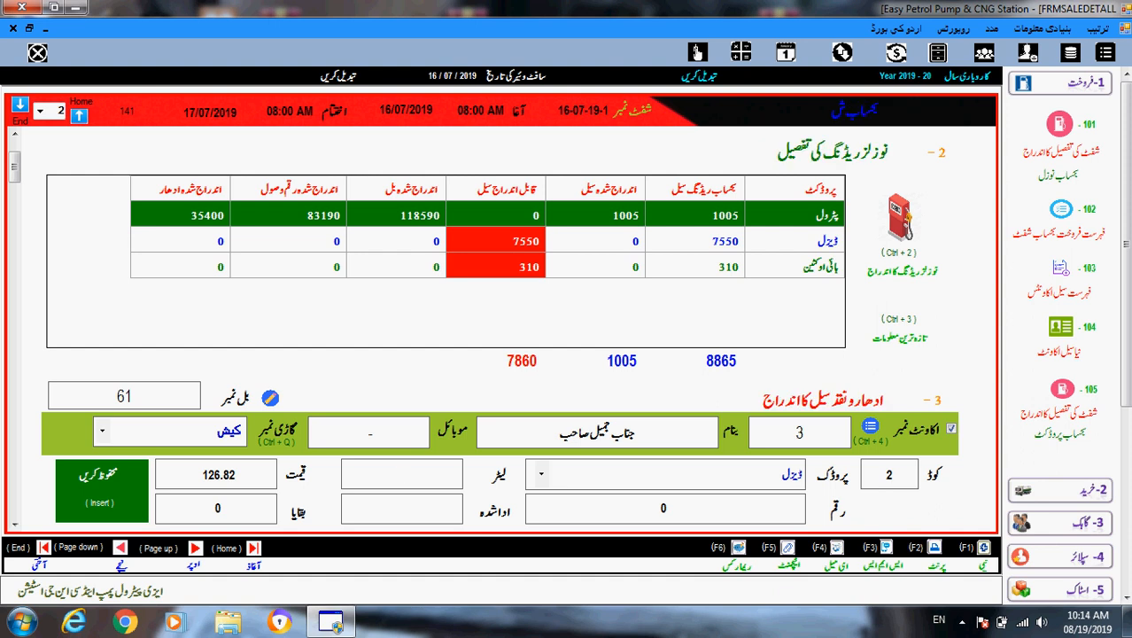
pyautogui.write('230')
pyautogui.press('Return')
pyautogui.press('Return')
pyautogui.press('Return')
pyautogui.press('Return')
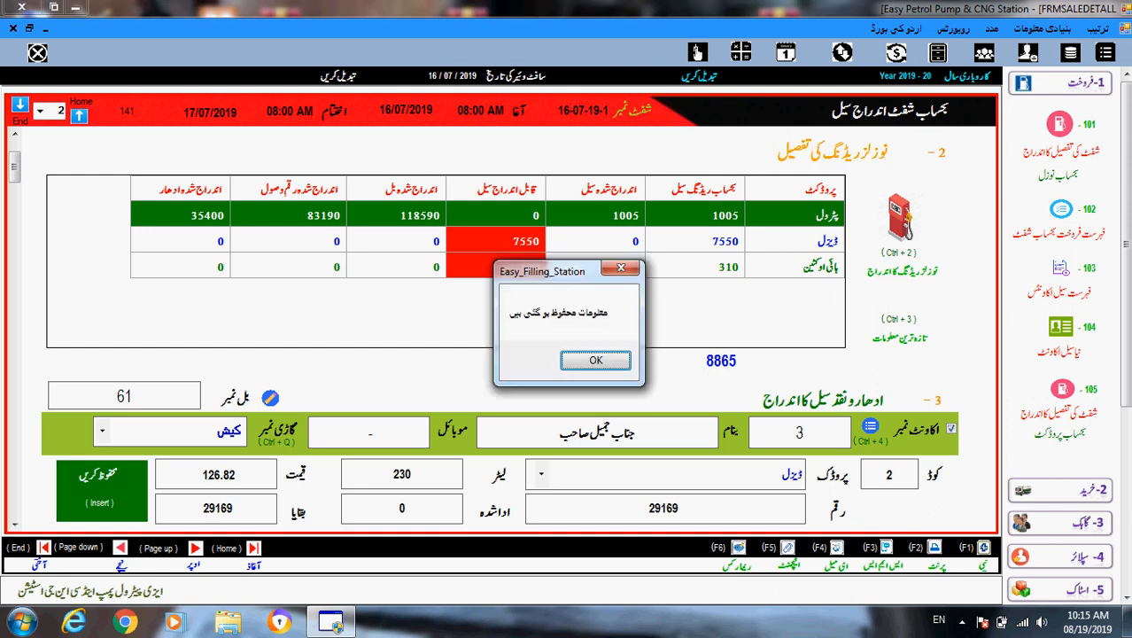
pyautogui.press('Return')
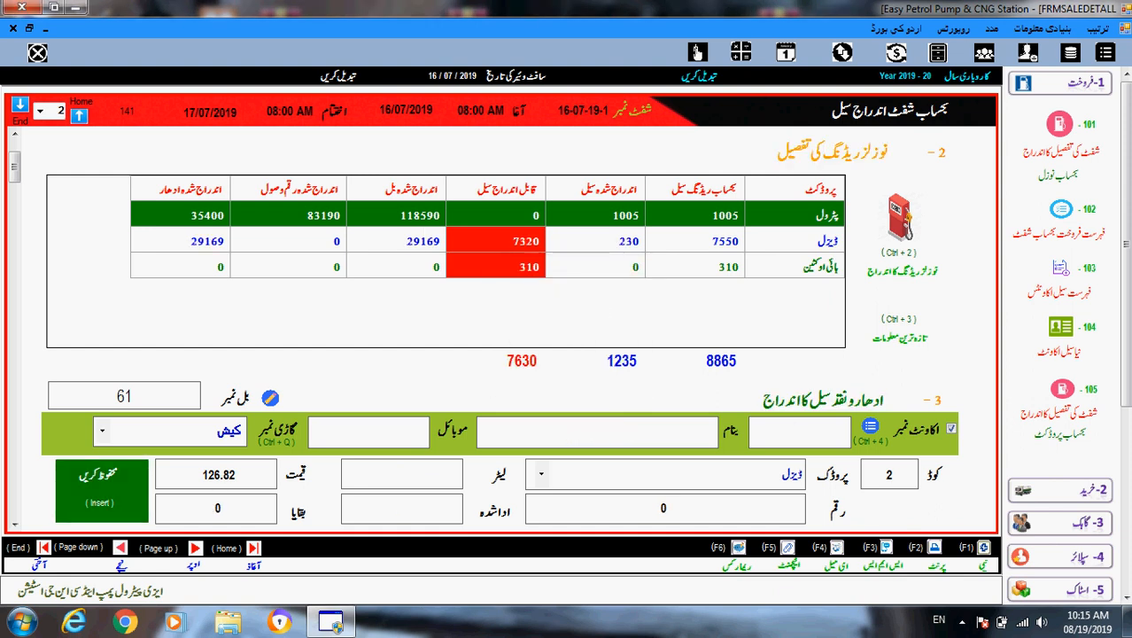
# Enter a third customer's account number and save their sale of 120 litres of diesel with 0 paid
pyautogui.write('9')
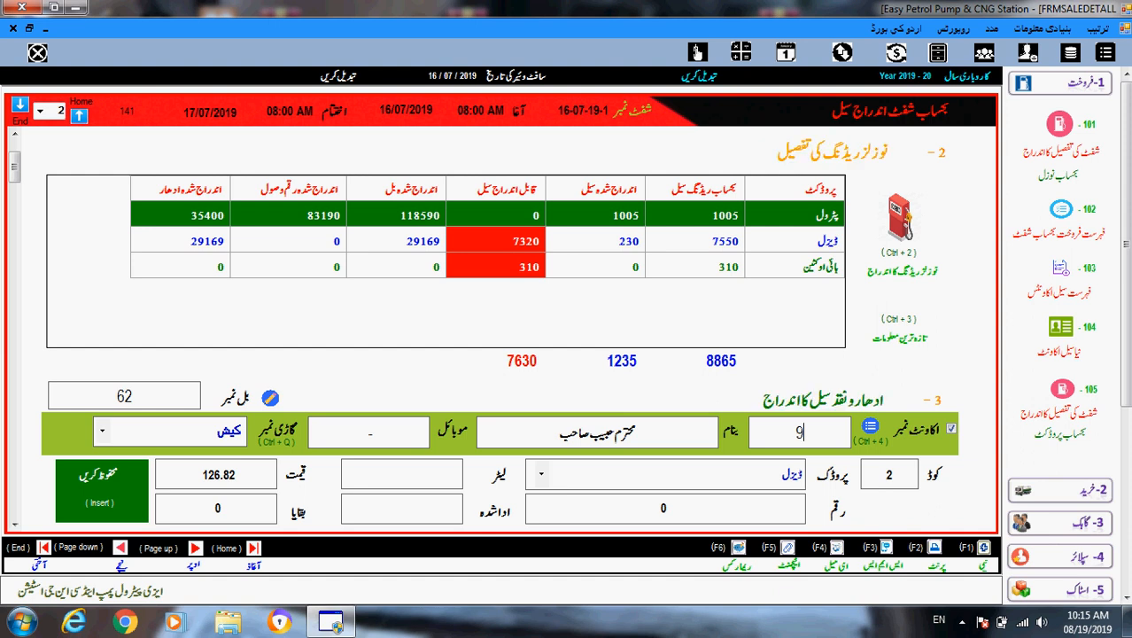
pyautogui.press('Return')
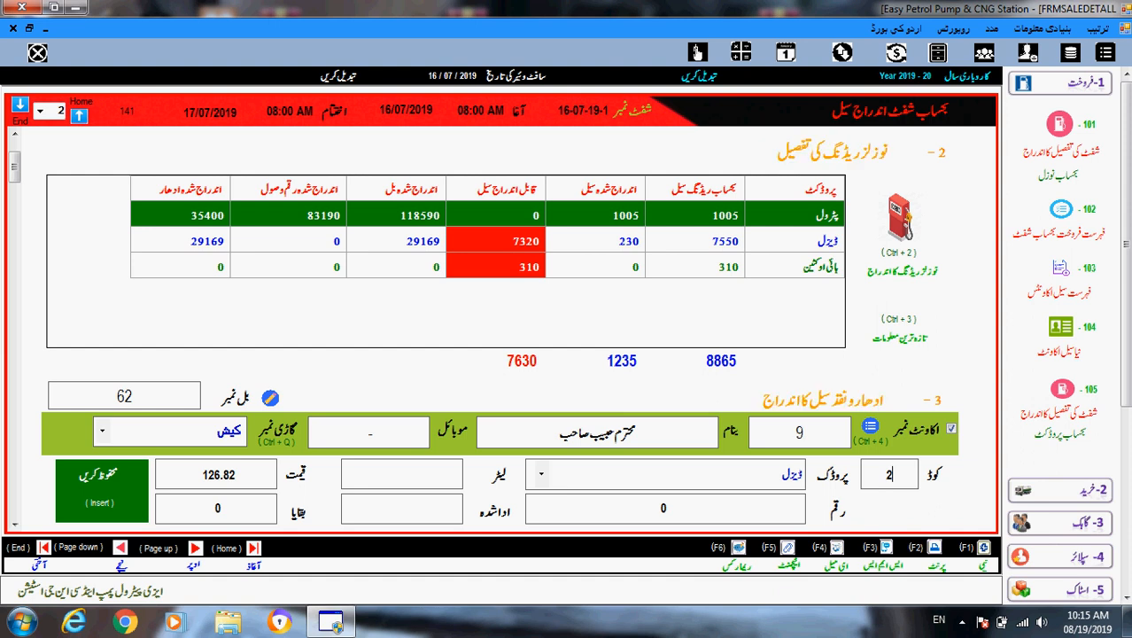
pyautogui.press('Return')
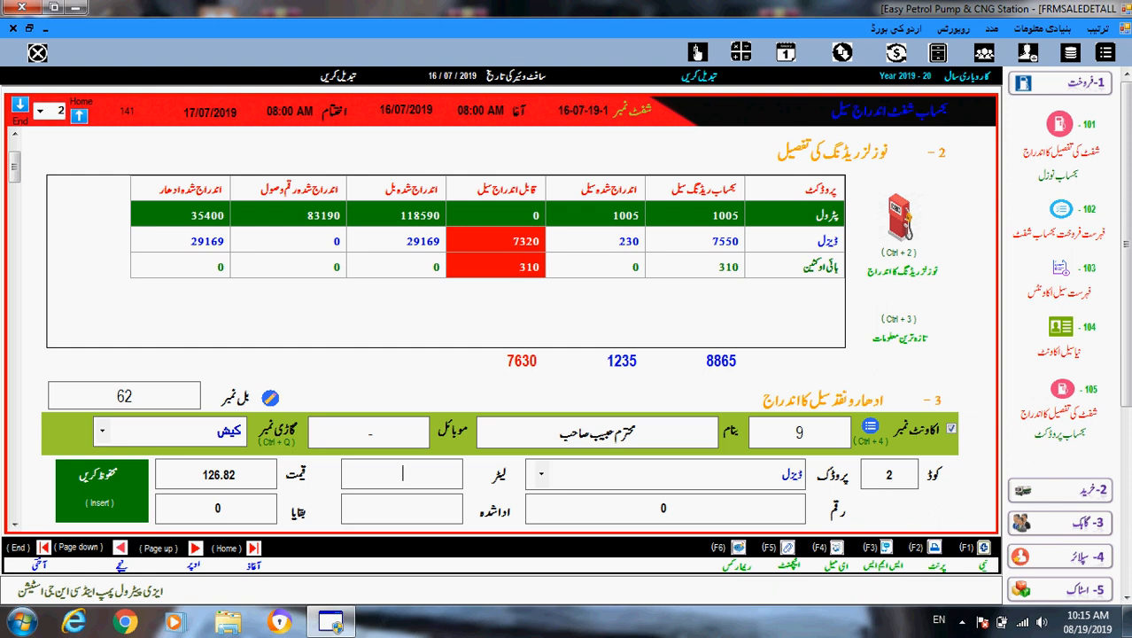
pyautogui.write('120')
pyautogui.press('Return')
pyautogui.press('Return')
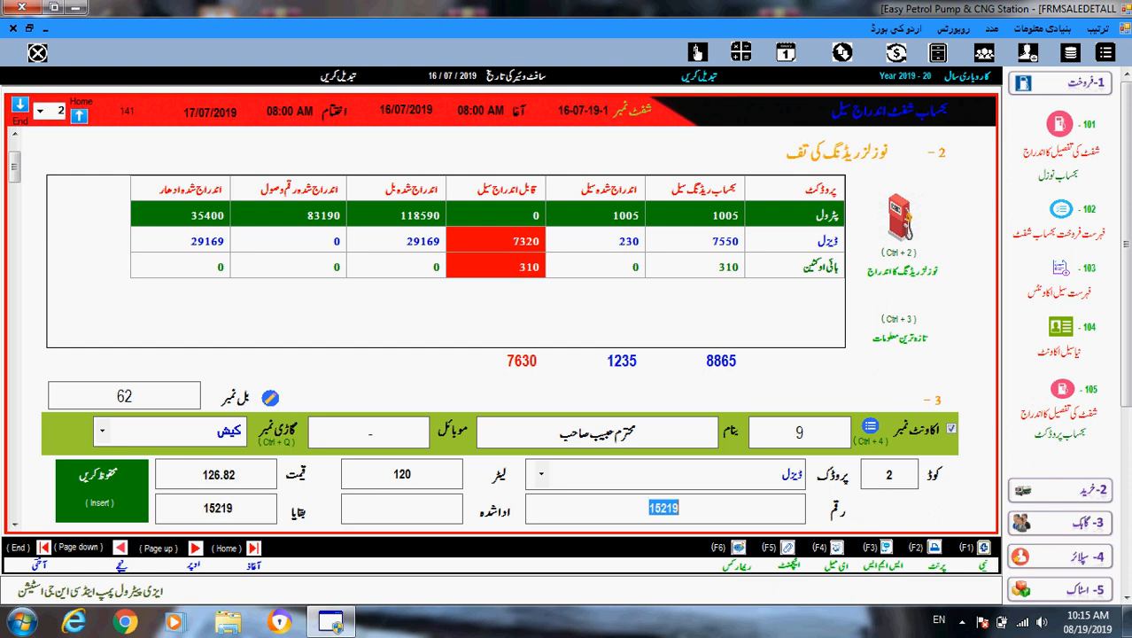
pyautogui.press('Insert')
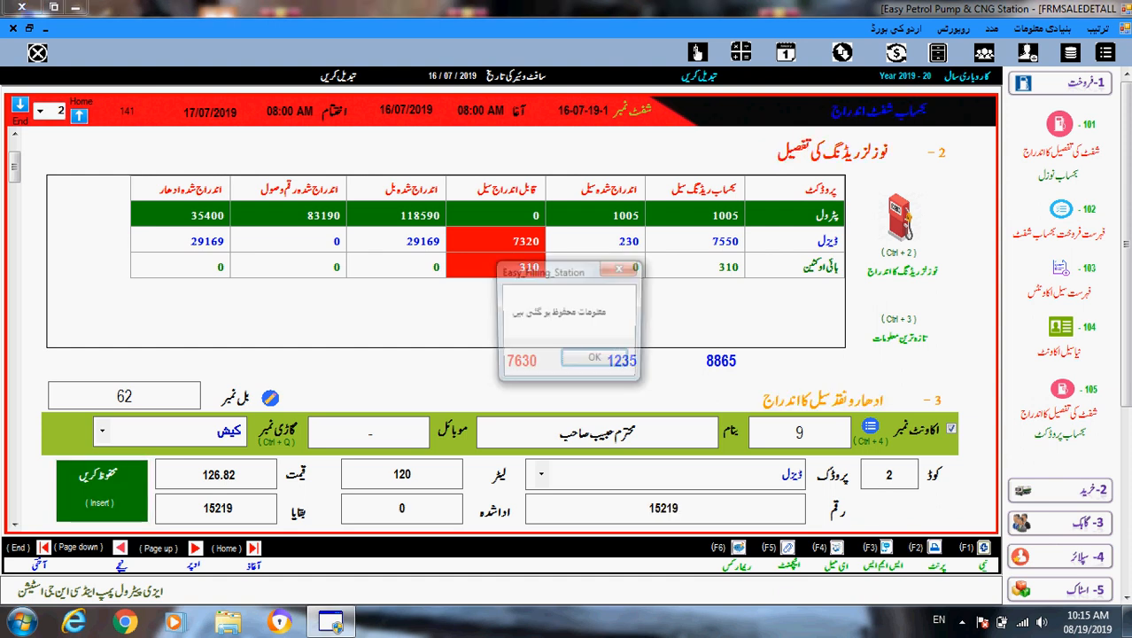
pyautogui.press('Return')
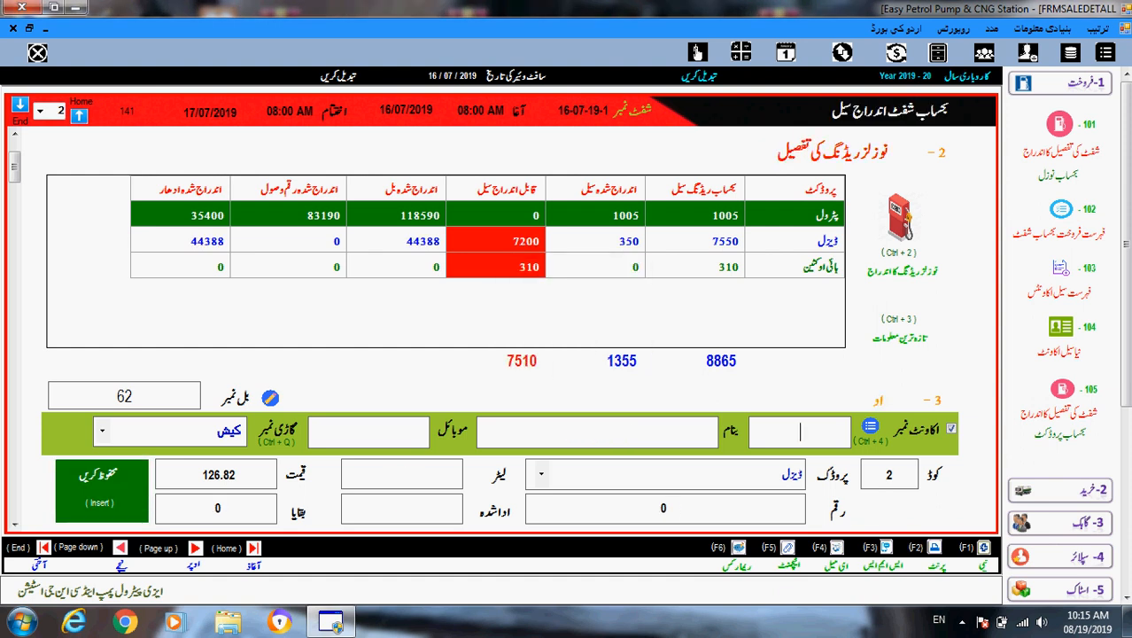
# Save a fully paid sale of 7200 litres of diesel, product code 2, under the cash account
pyautogui.write('0')
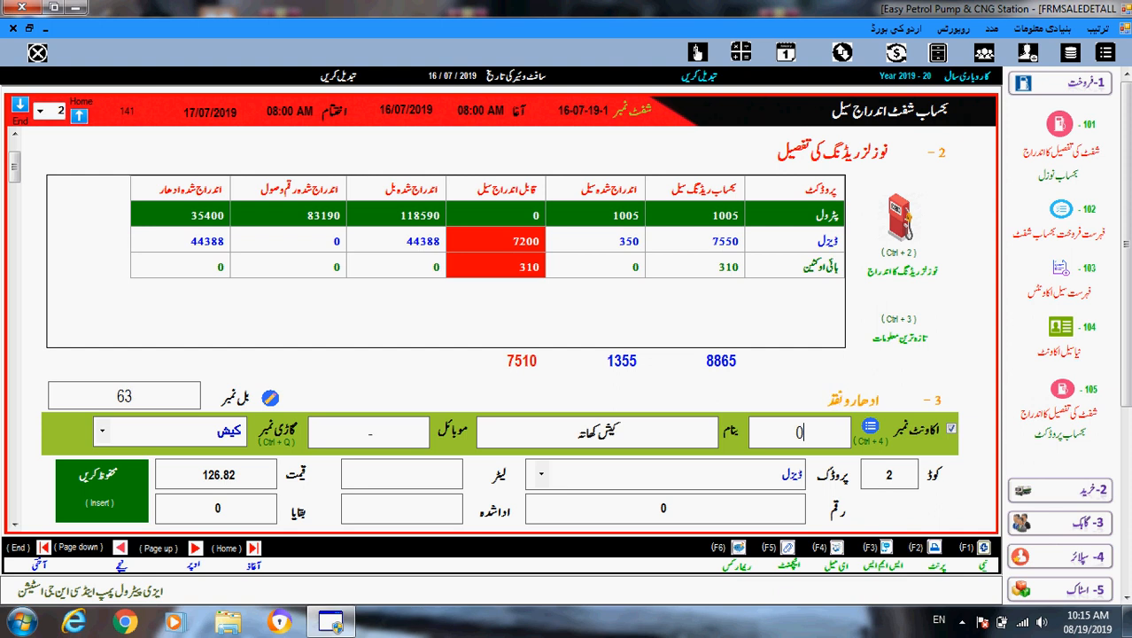
pyautogui.press('Return')
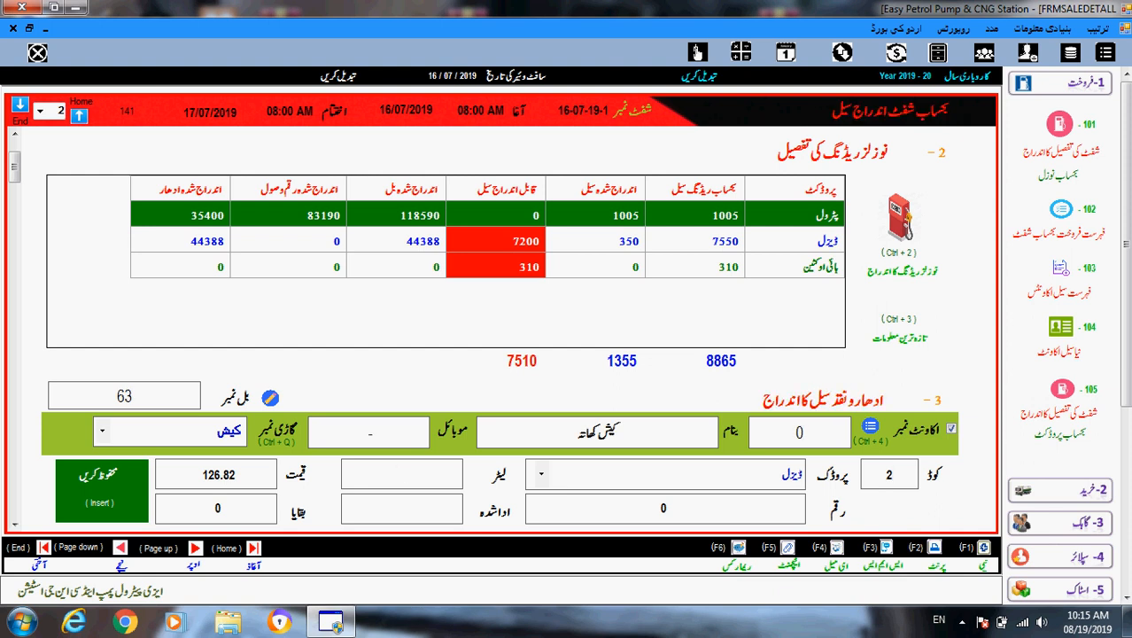
pyautogui.write('7200')
pyautogui.press('Return')
pyautogui.press('Return')
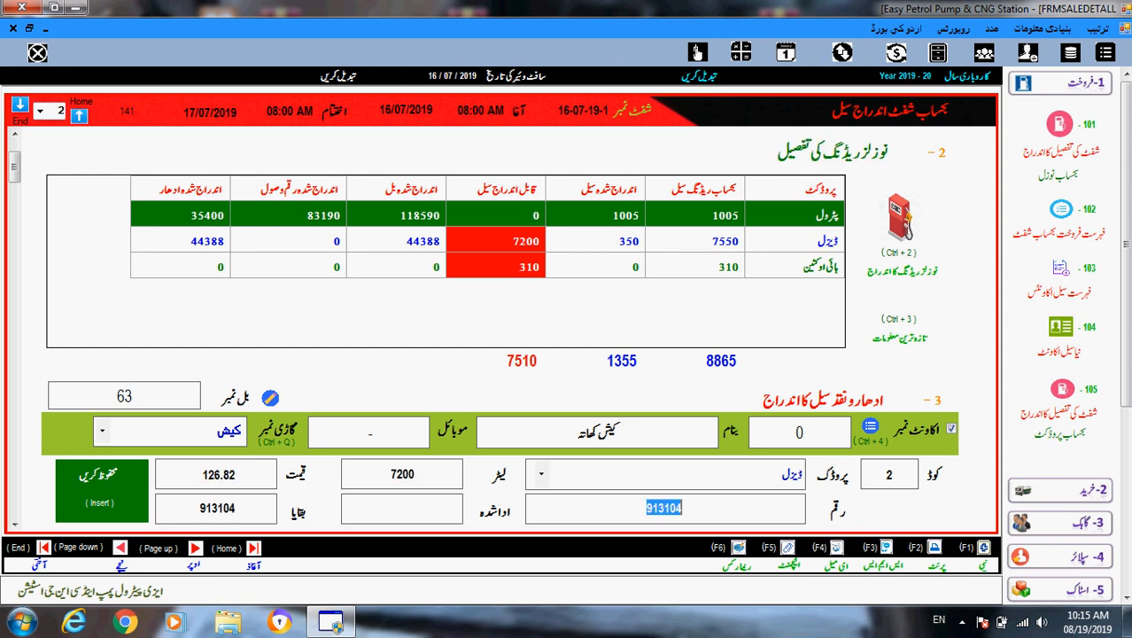
pyautogui.press('Return')
pyautogui.press('Return')
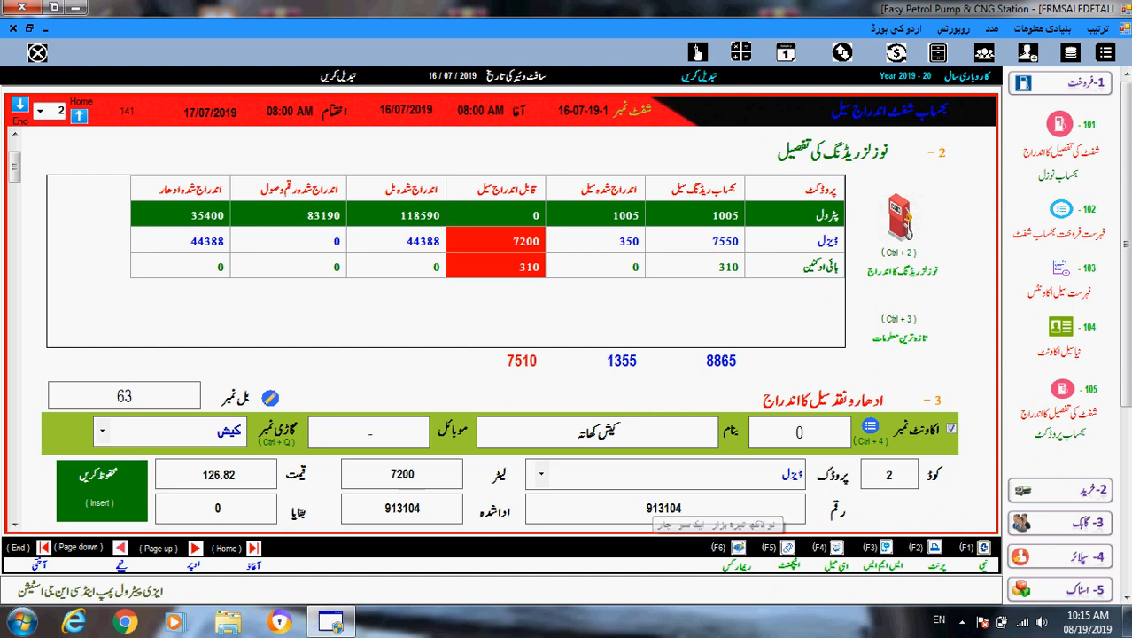
pyautogui.press('Return')
pyautogui.press('Return')
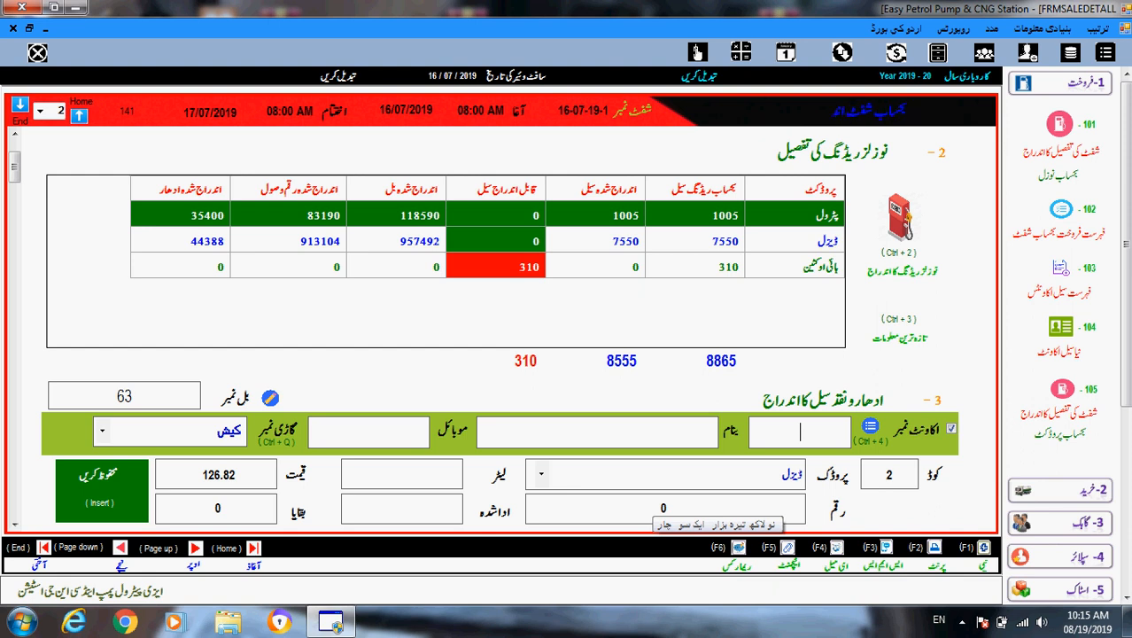
# Save a fully paid sale of 310 litres of high octane, product code 3, under the cash account
pyautogui.write('0')
pyautogui.press('Return')
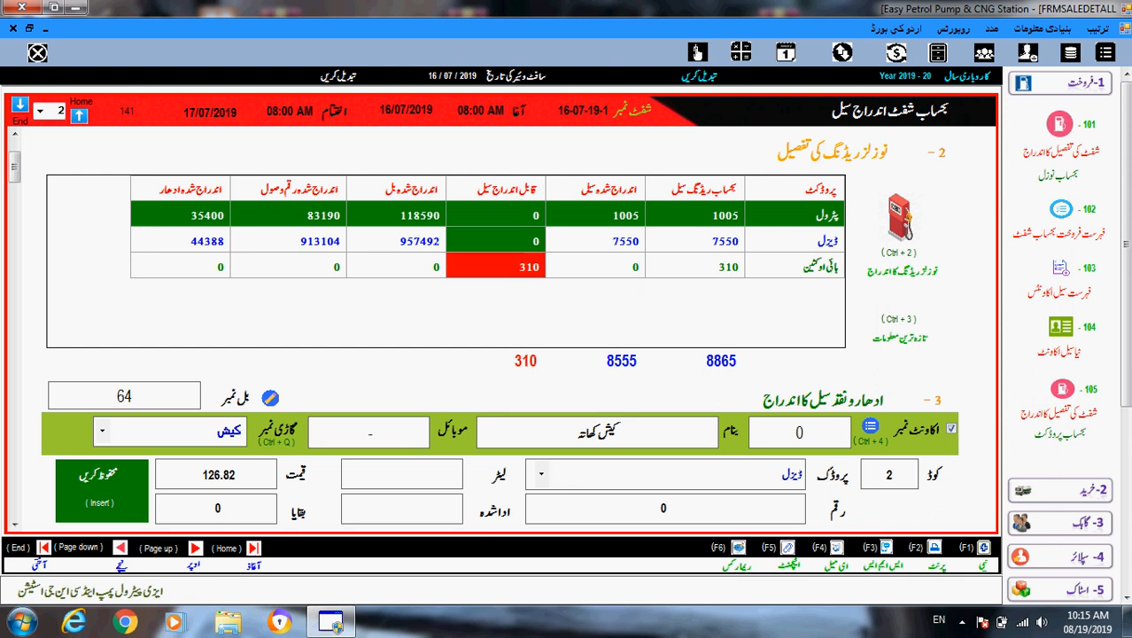
pyautogui.press('BackSpace')
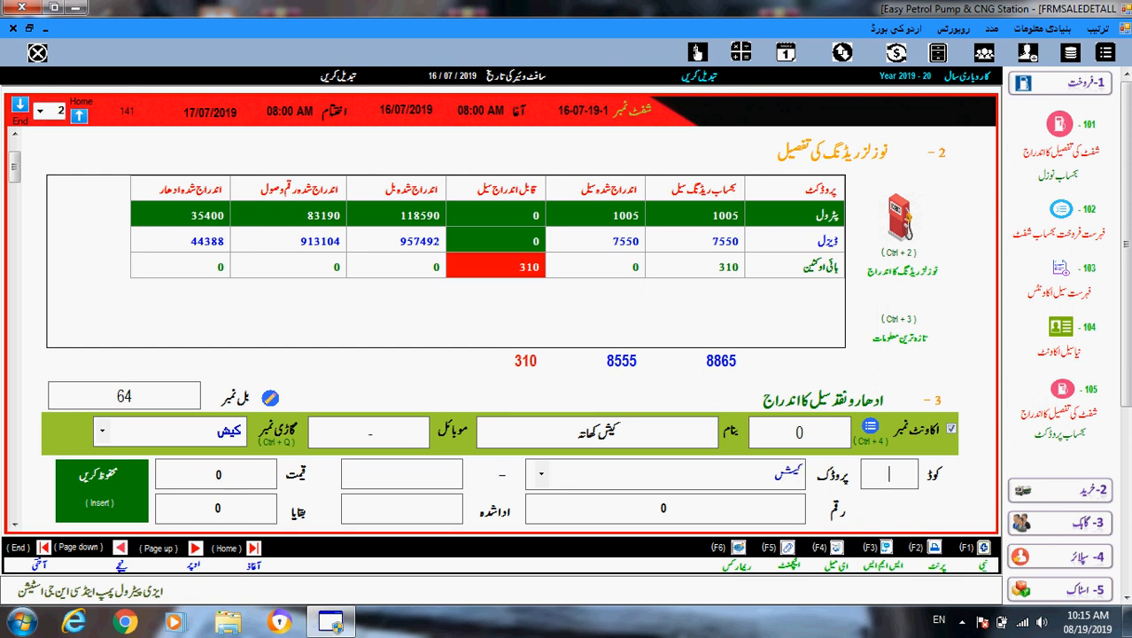
pyautogui.write('3')
pyautogui.press('Return')
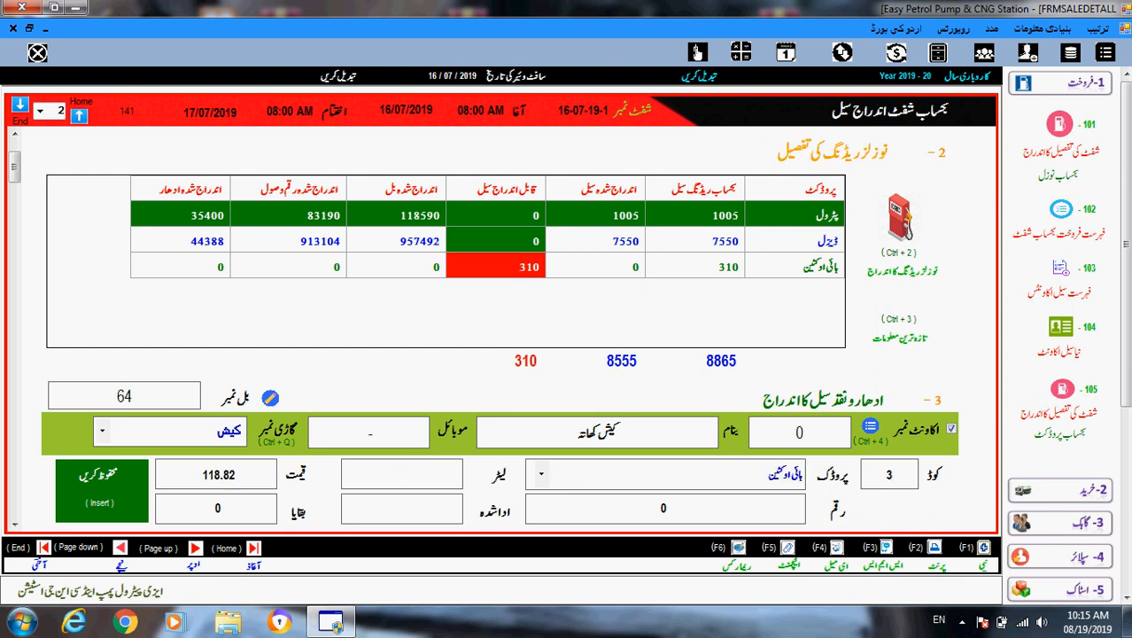
pyautogui.write('310')
pyautogui.press('Return')
pyautogui.press('Return')
pyautogui.press('Return')
pyautogui.press('Return')
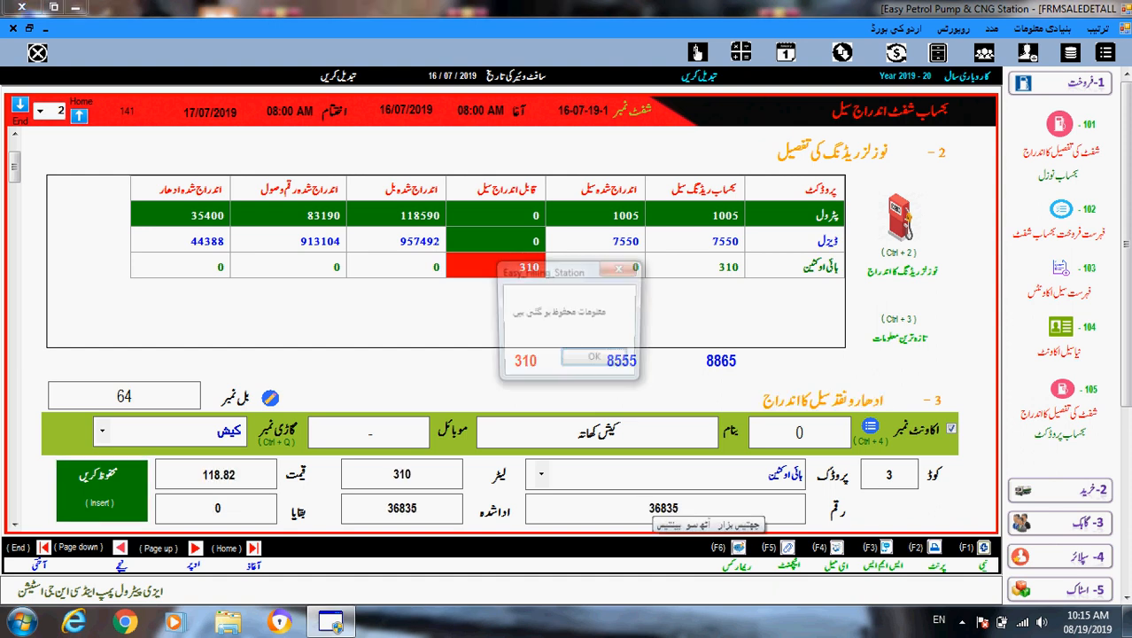
pyautogui.press('Return')
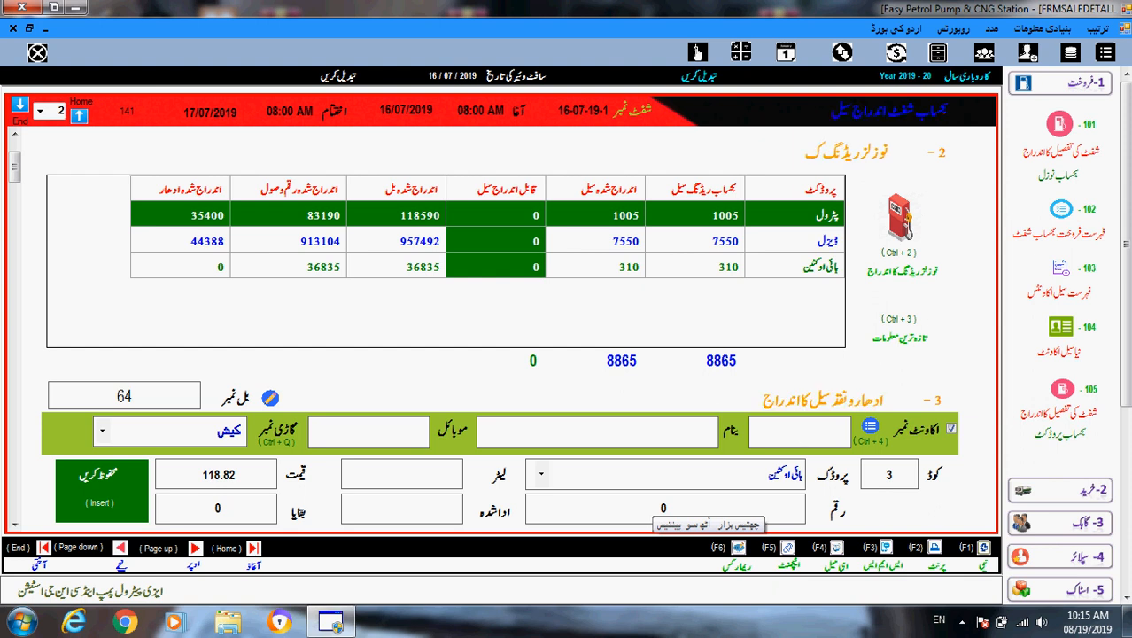
# Review the shift's list of saved credit and cash sale bills and their totals, down to the product-wise sales section
pyautogui.press('End')
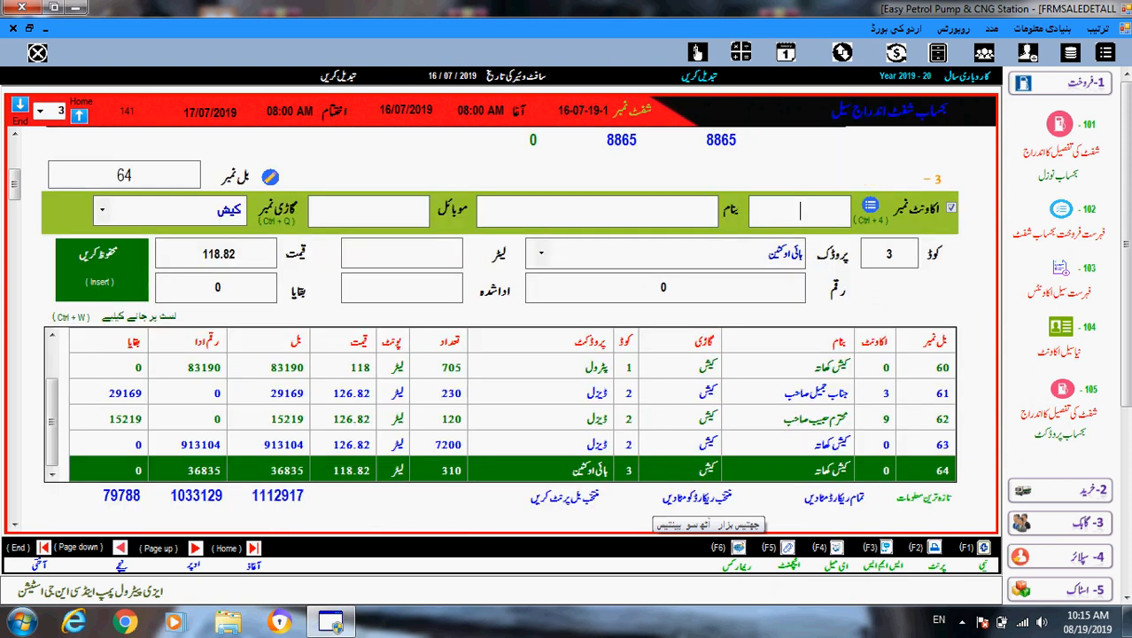
pyautogui.scroll(-1, 501, 329)
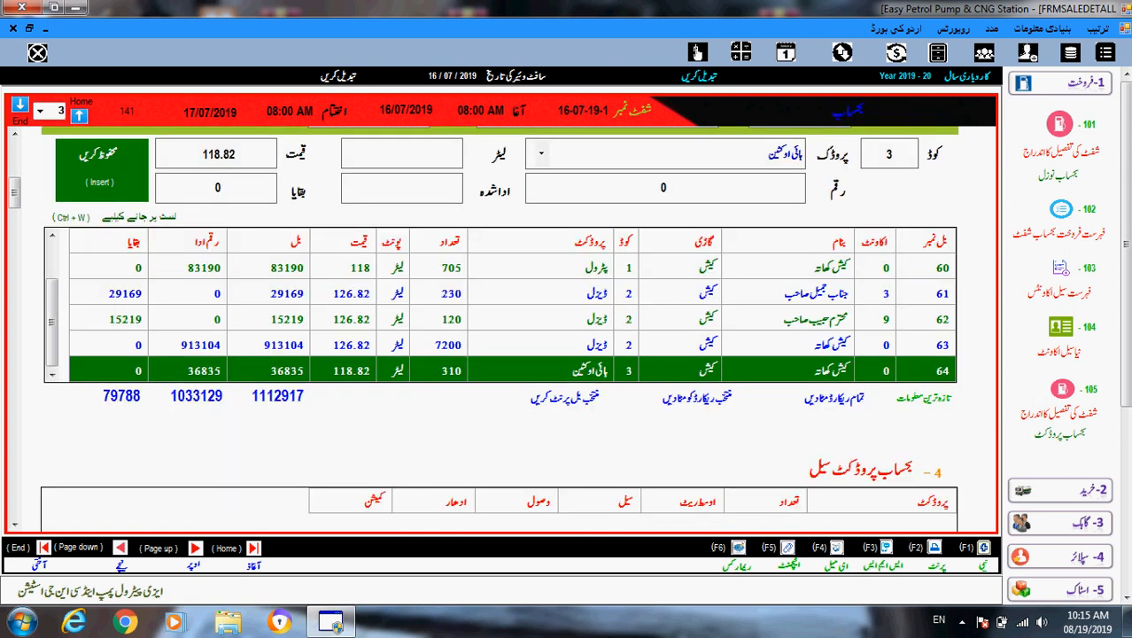
pyautogui.scroll(1, 500, 319)
pyautogui.scroll(-1, 501, 319)
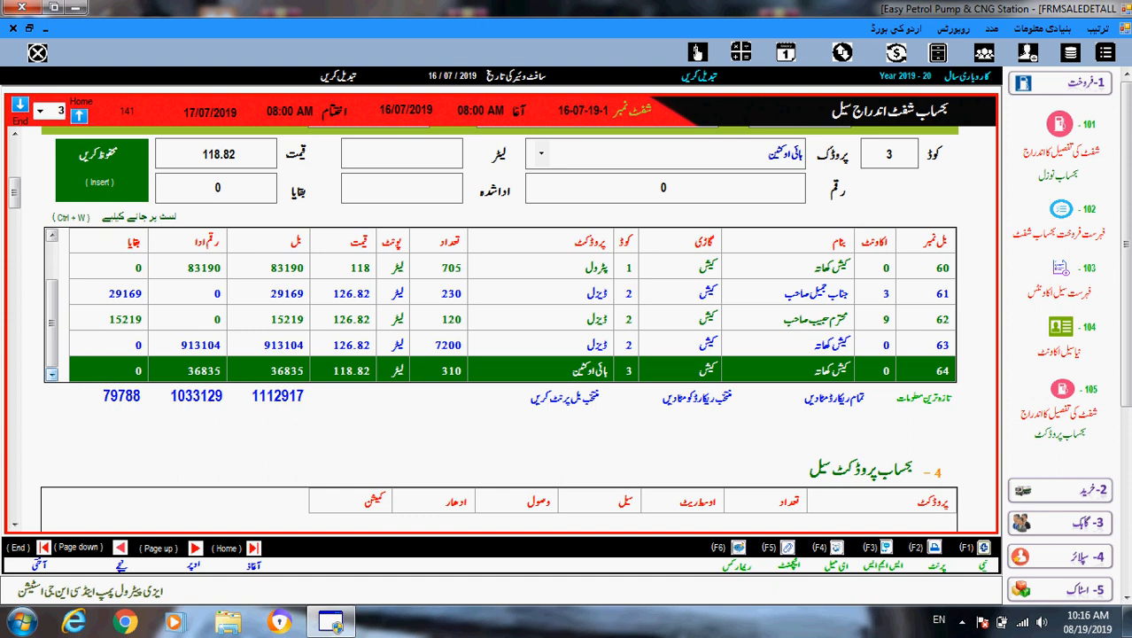
# Review the product-wise sales summary starting from the petrol row, and open the payment receipts entry section
pyautogui.press('pagedown')
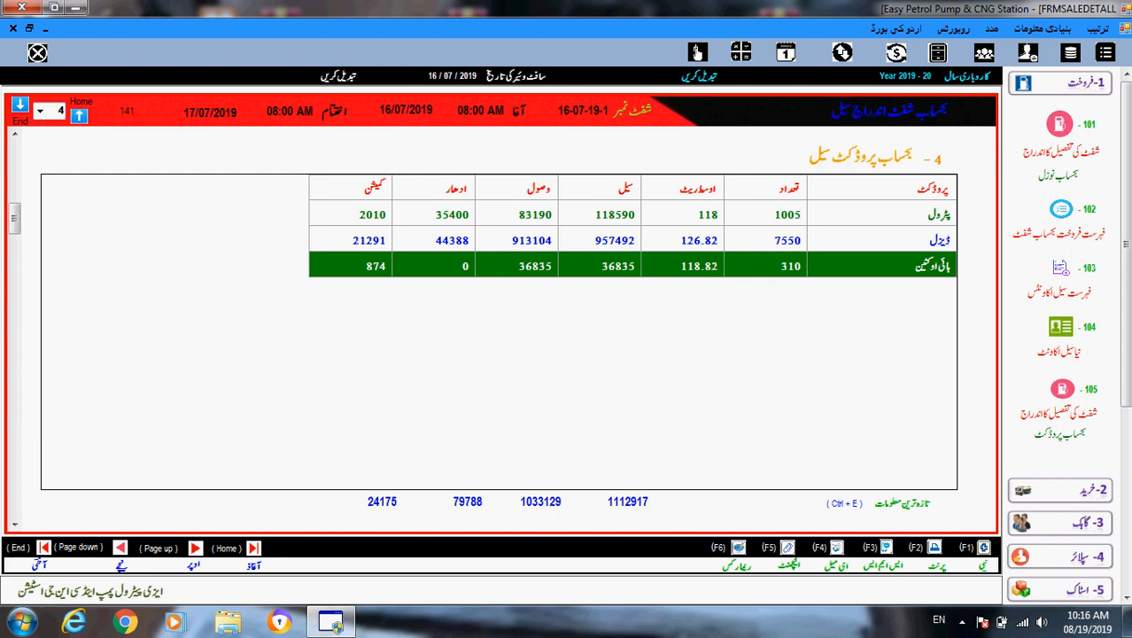
pyautogui.click(633, 215)
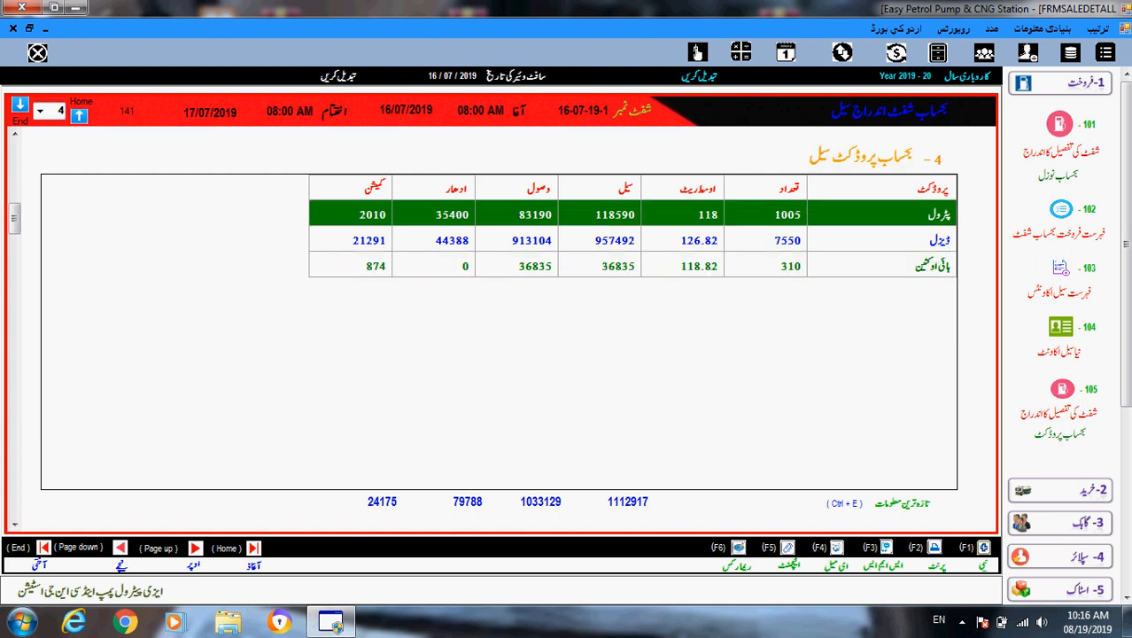
pyautogui.press('End')
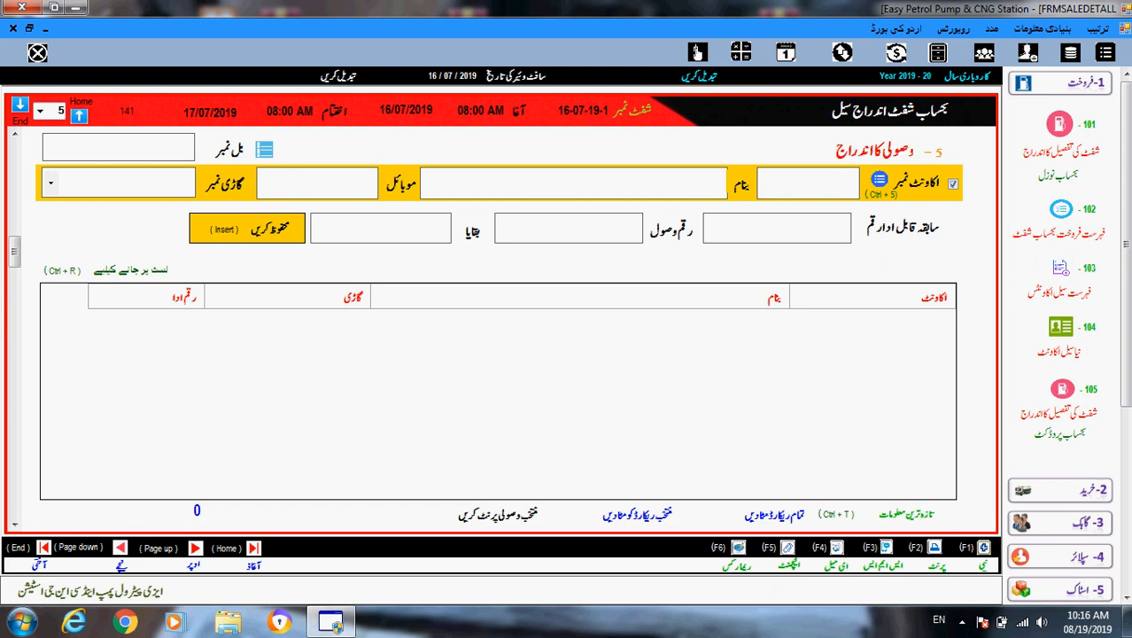
# Enter the first paying customer's account number and save a received payment of 50000 for them
pyautogui.write('2')
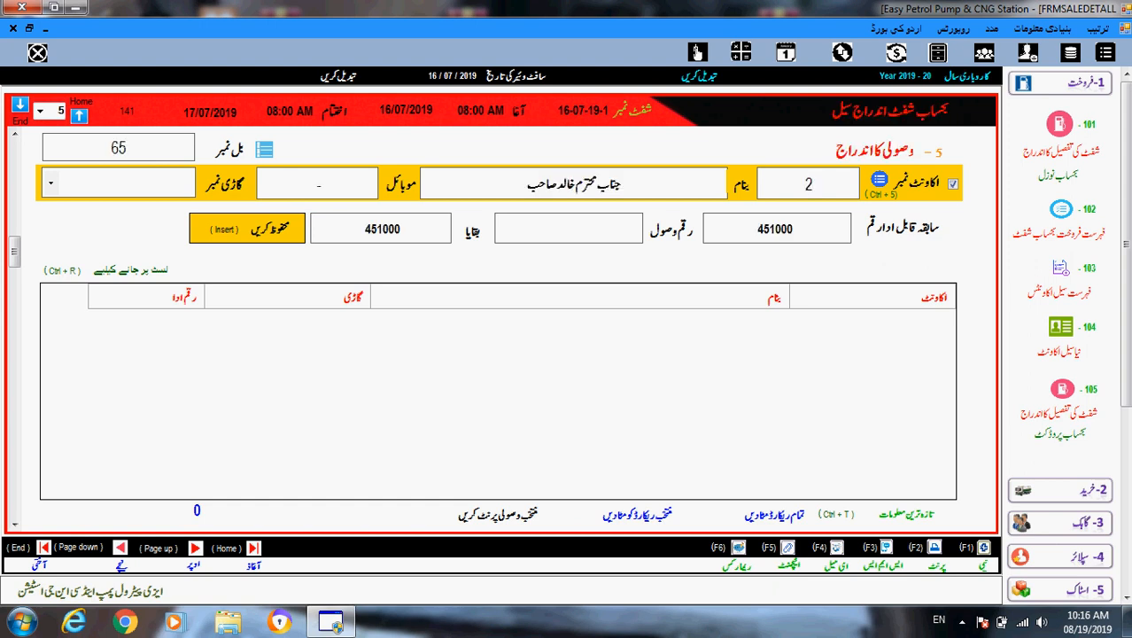
pyautogui.press('Return')
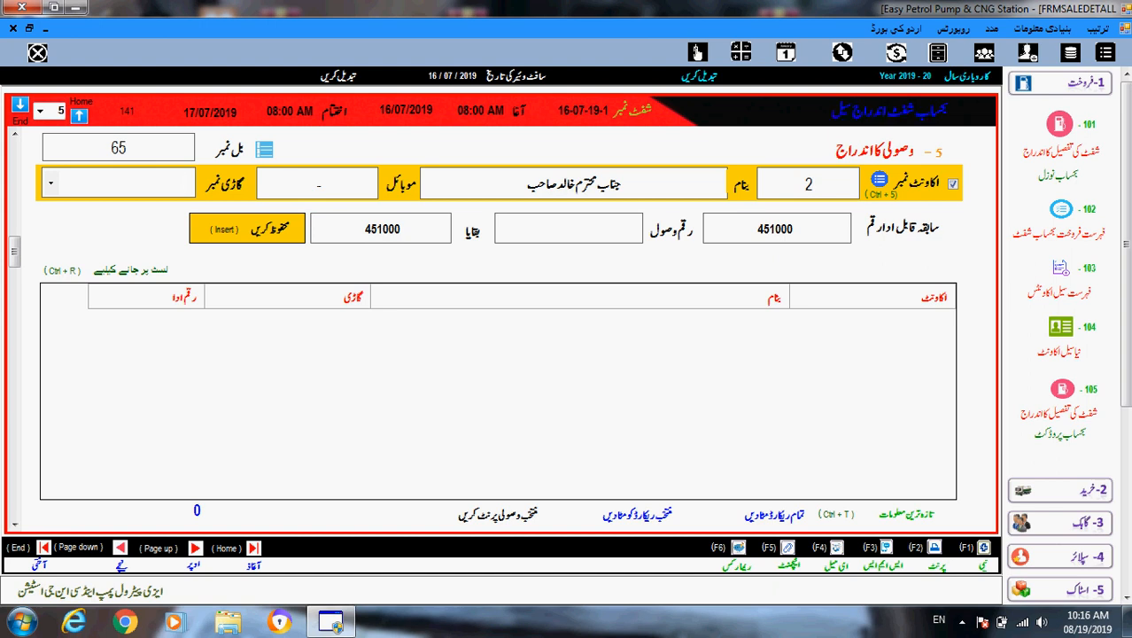
pyautogui.press('Return')
pyautogui.write('50')
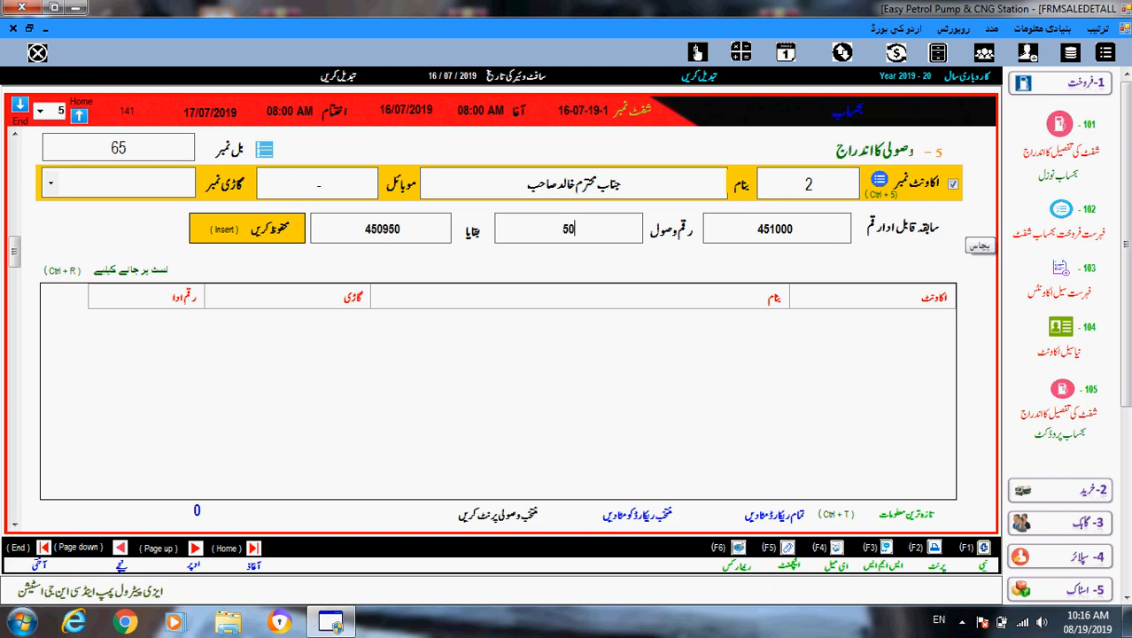
pyautogui.write('000')
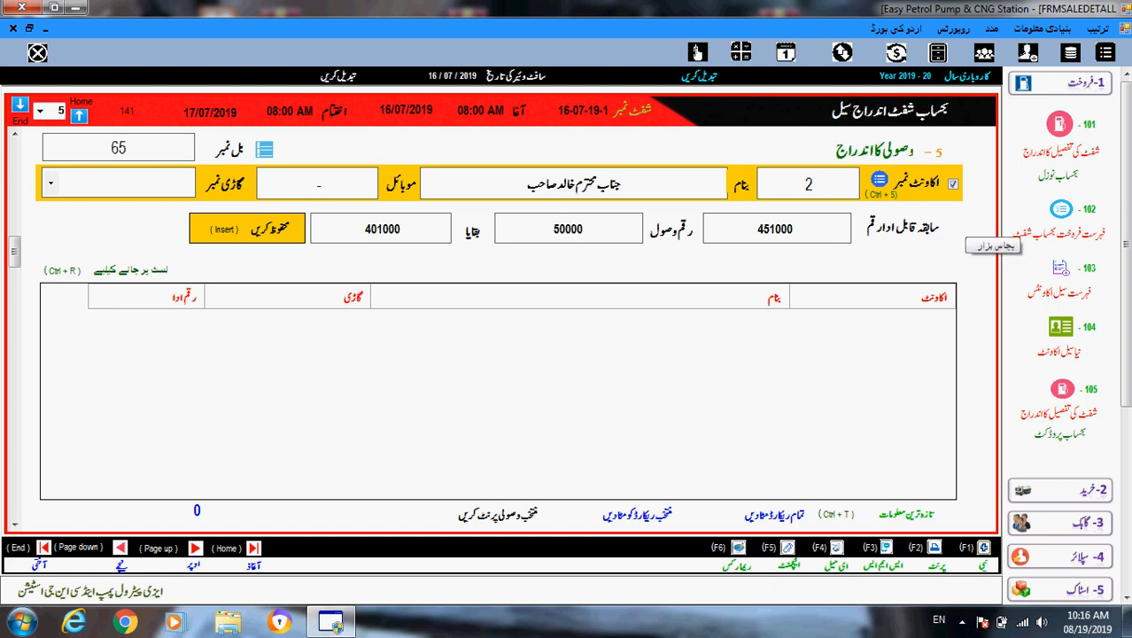
pyautogui.press('Return')
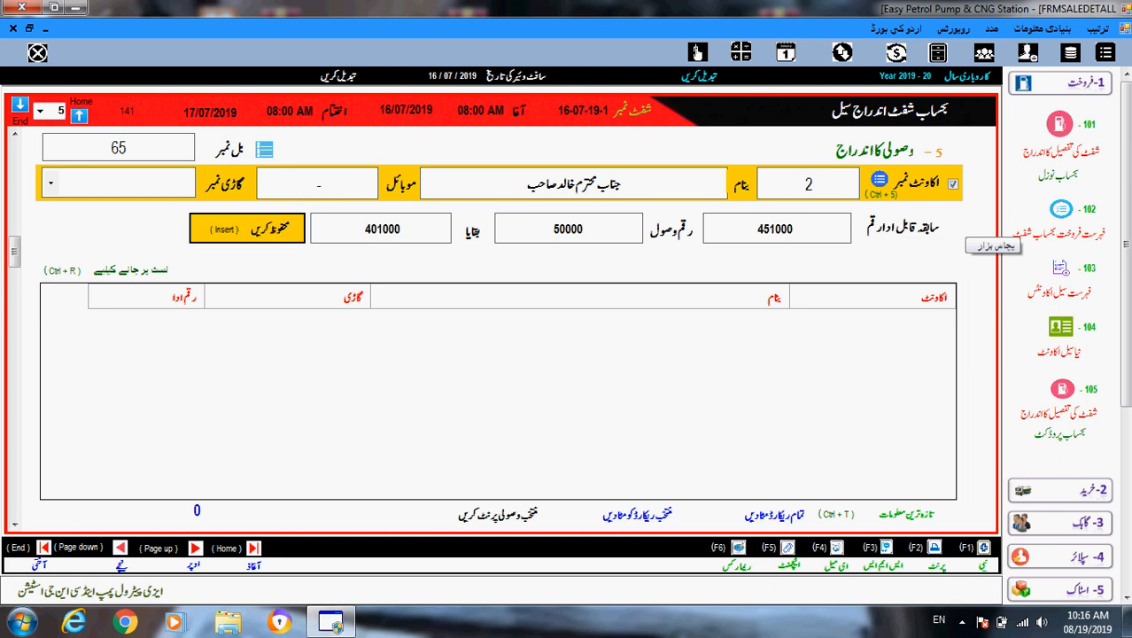
pyautogui.press('Return')
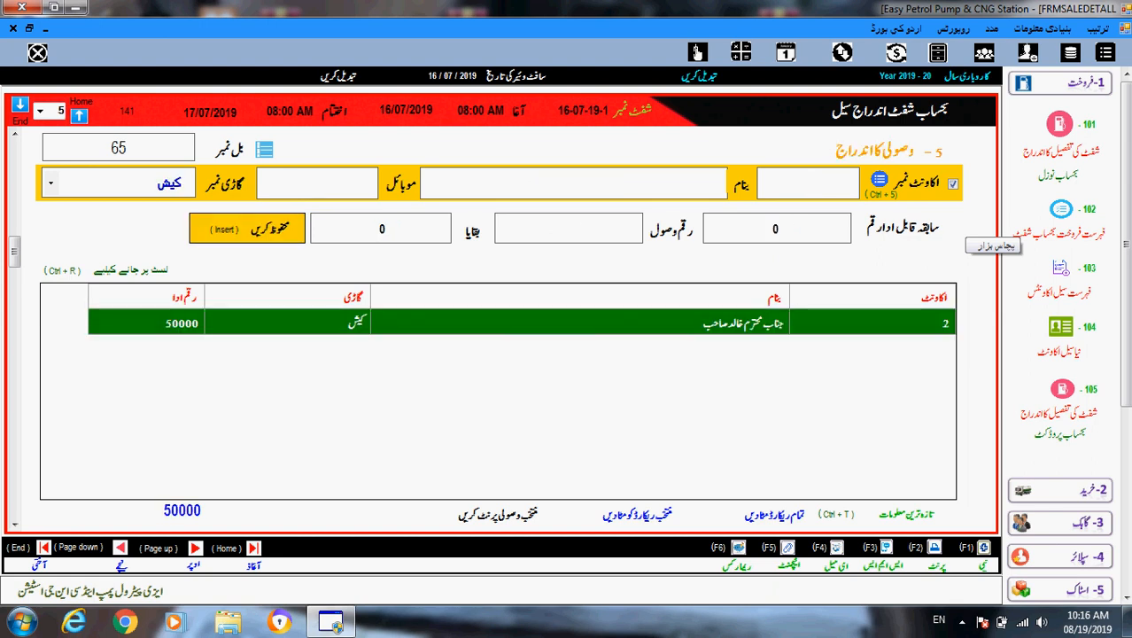
# Enter a second paying customer's account number and save a received payment of 100000 for them
pyautogui.write('7')
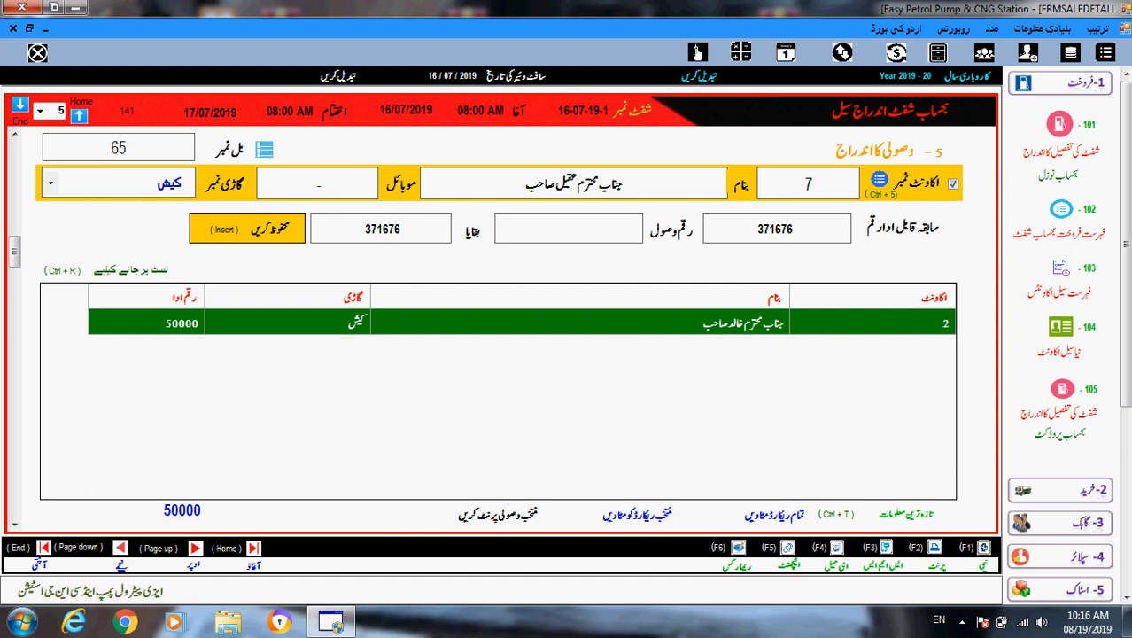
pyautogui.press('Return')
pyautogui.press('Return')
pyautogui.write('100000')
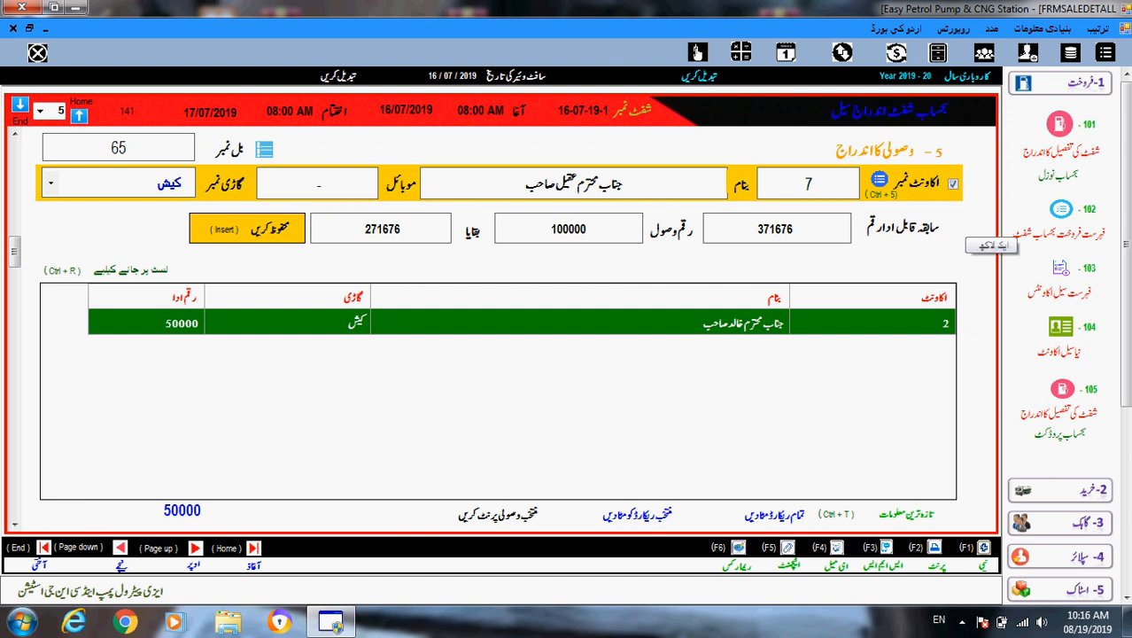
pyautogui.press('Insert')
pyautogui.press('Return')
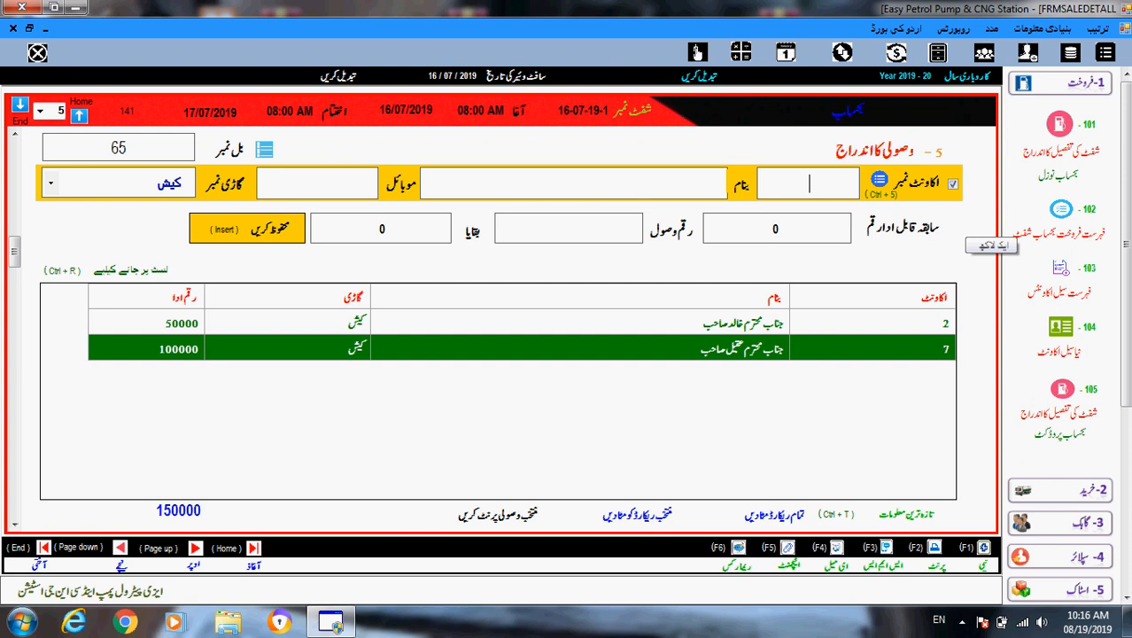
# In the expenses section, choose the household expense account (گھر کا خرچہ) and its vegetable and fruit bill item (گھر پر سبزی اور فروٹ کا بل)
pyautogui.press('pagedown')
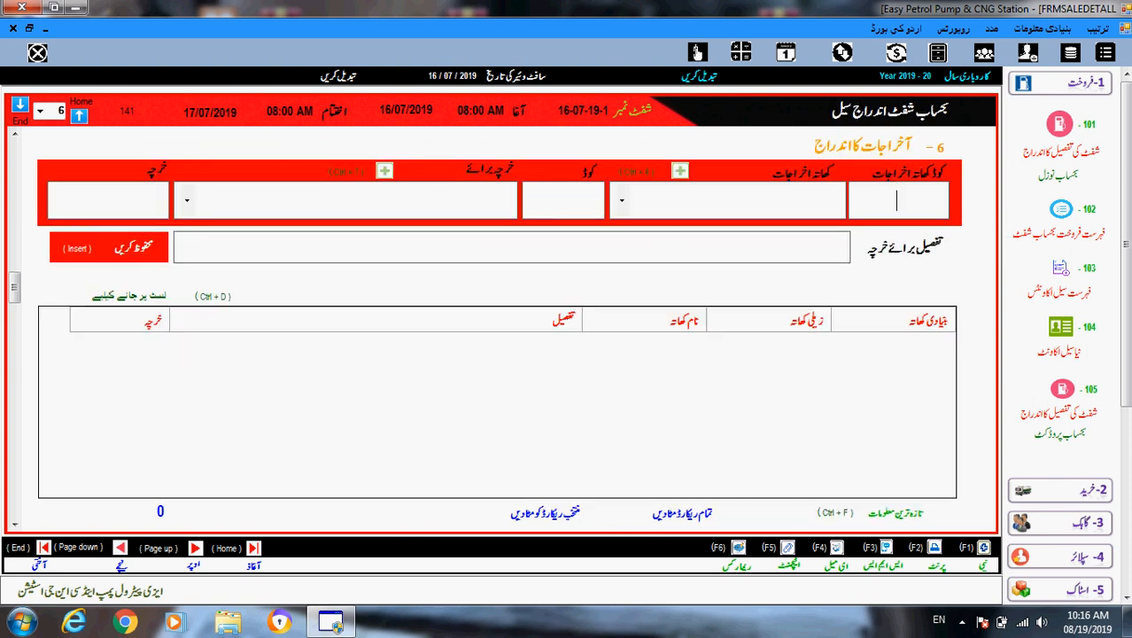
pyautogui.hotkey('alt', 'shift')
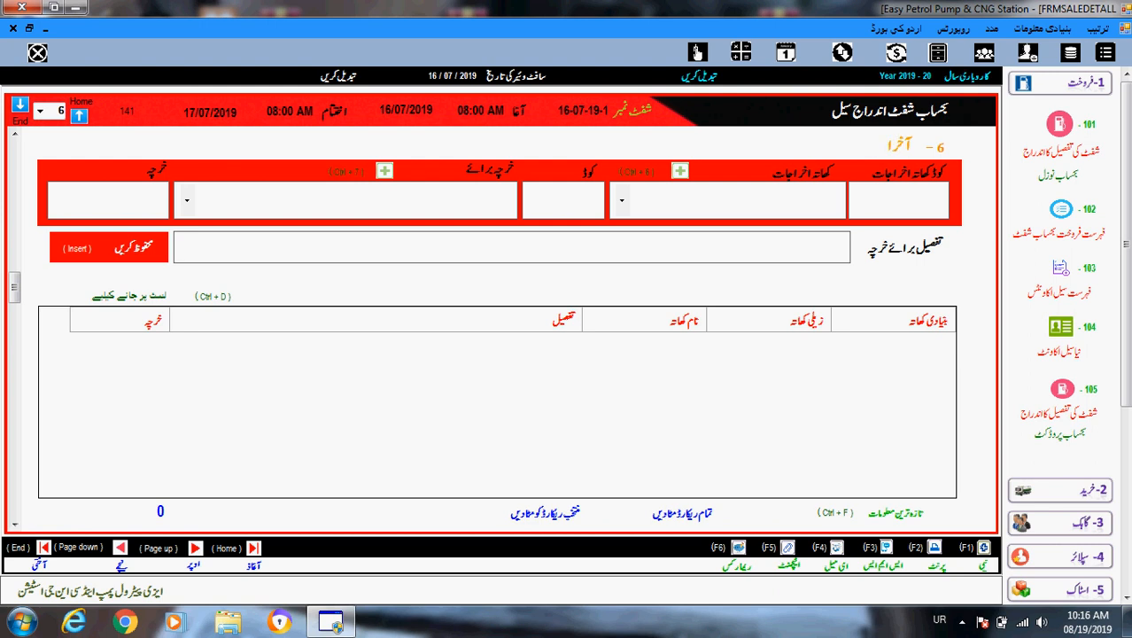
pyautogui.write('گھر کا خرچہ')
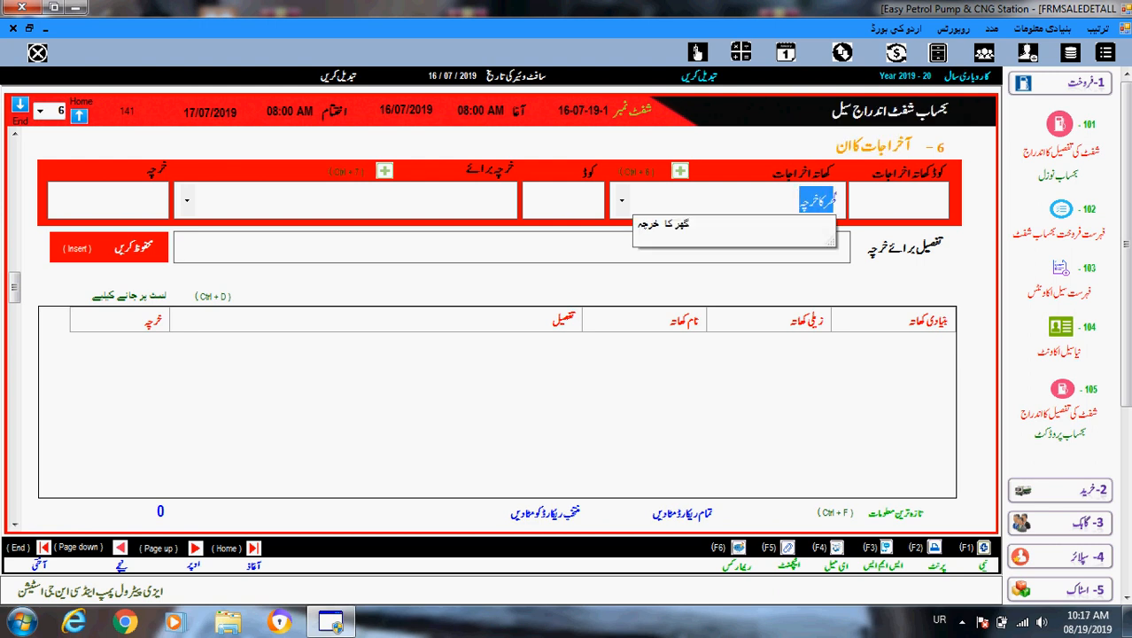
pyautogui.press('Return')
pyautogui.hotkey('alt', 'shift')
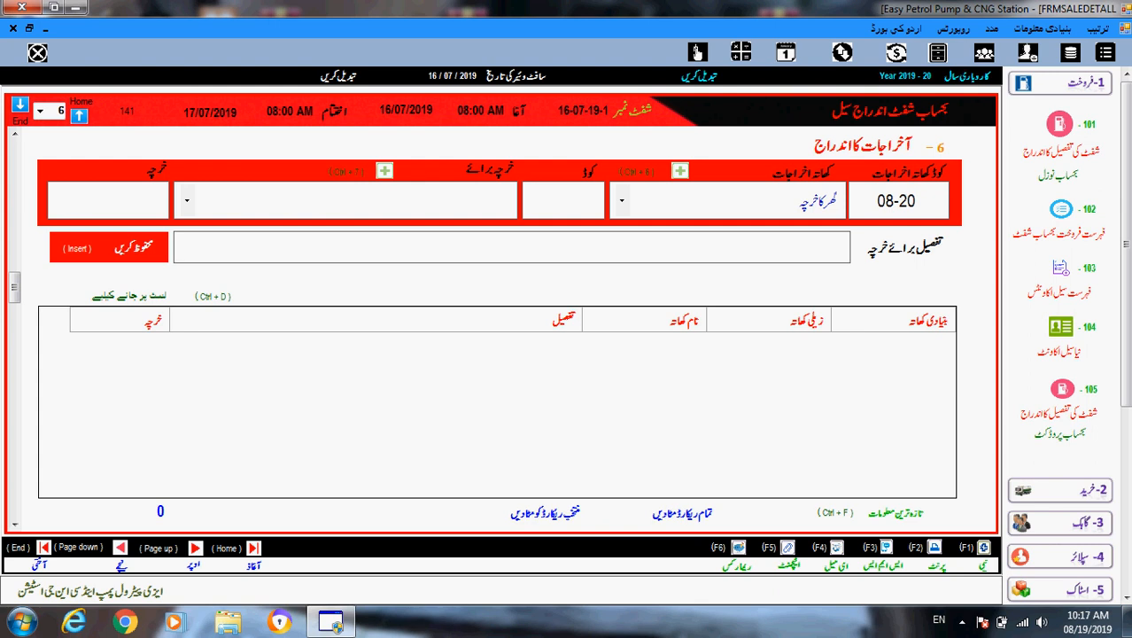
pyautogui.press('Return')
pyautogui.press('Down')
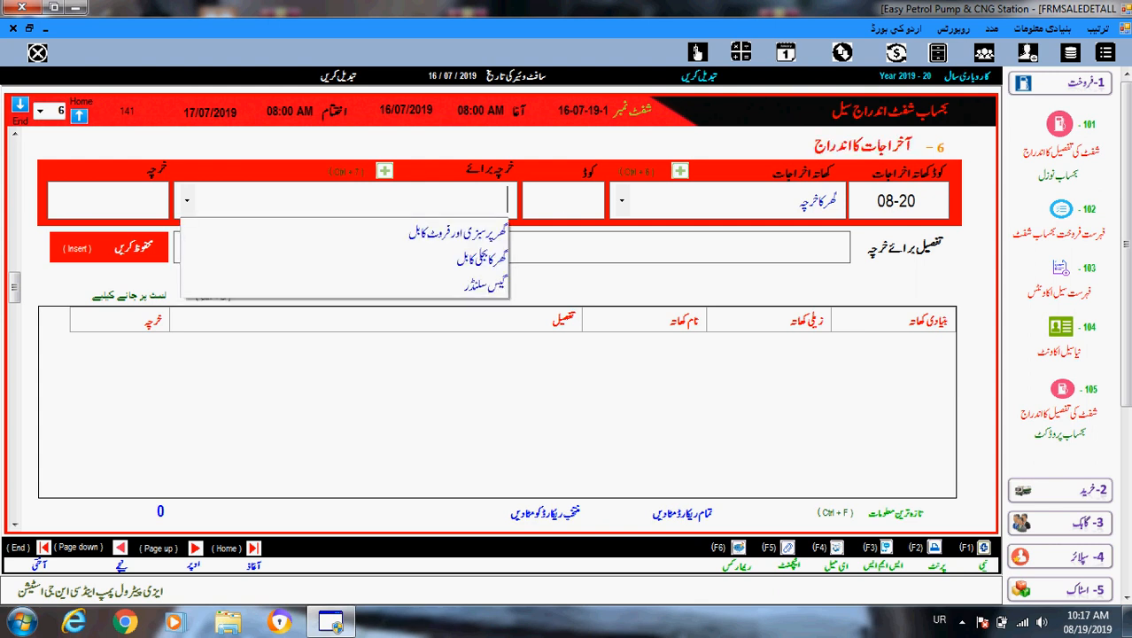
pyautogui.press('Down')
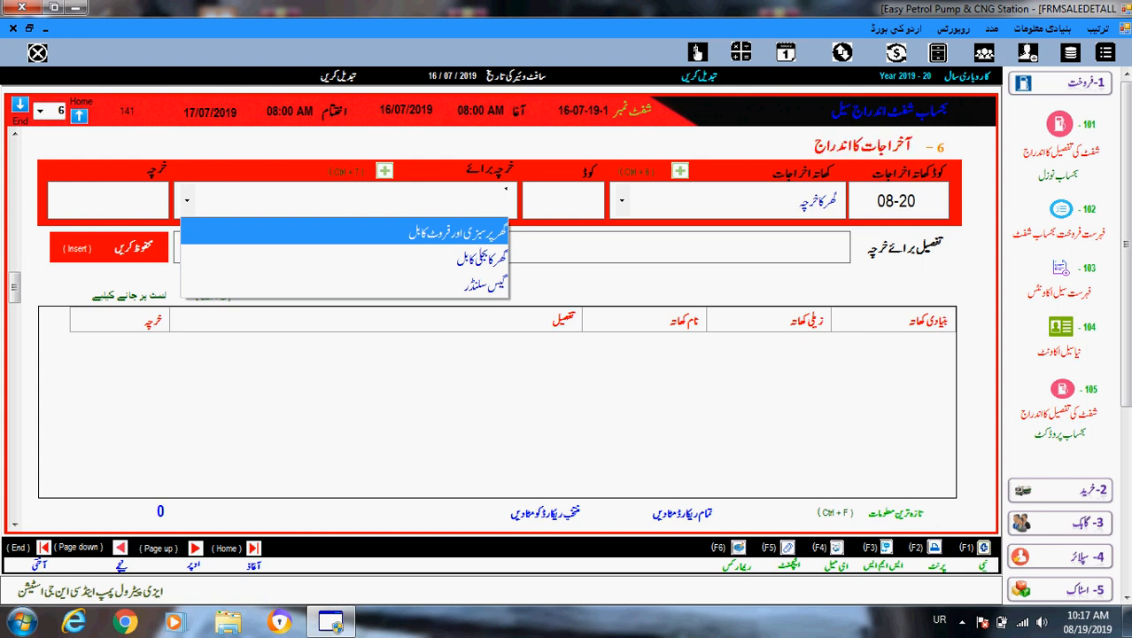
pyautogui.press('Return')
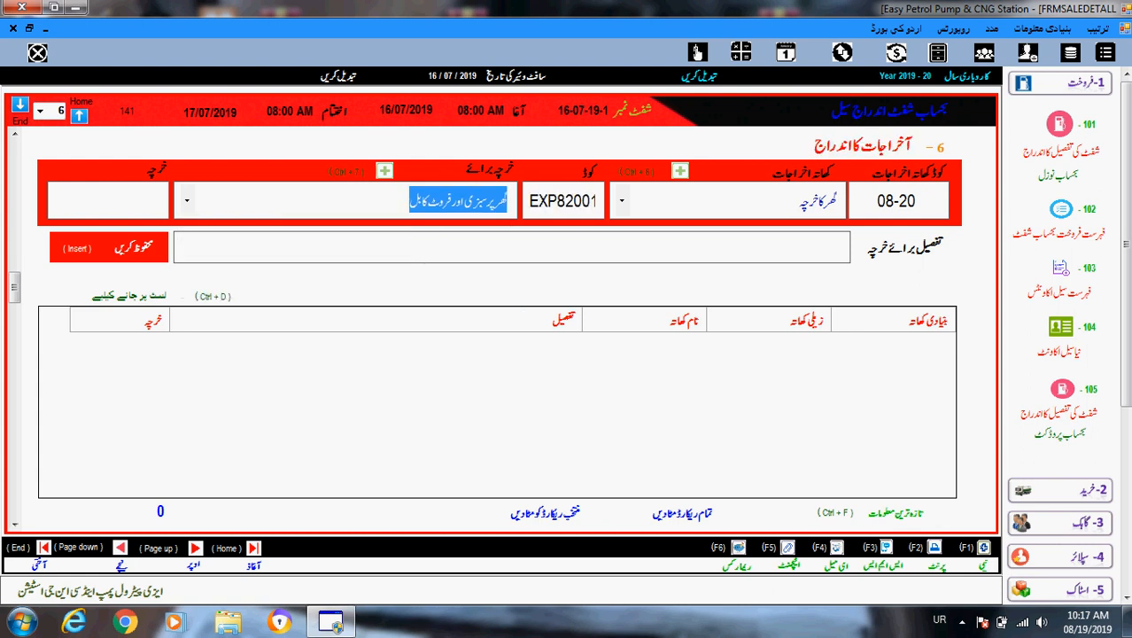
pyautogui.press('Return')
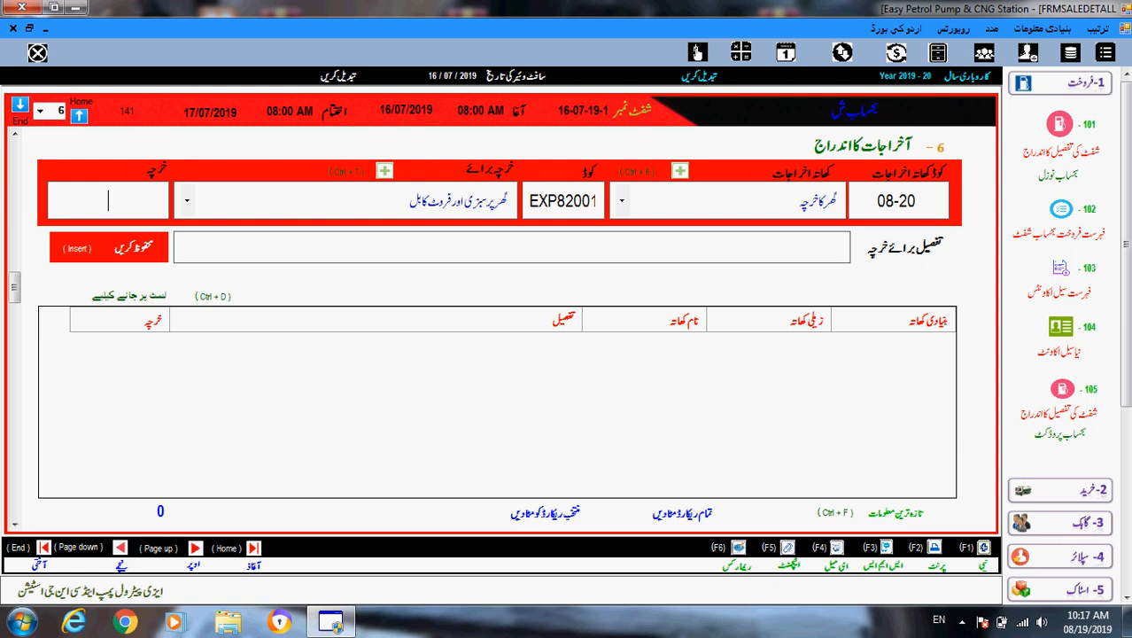
# Set the expense amount to 700 with no further details and save the household expense entry
pyautogui.write('700')
pyautogui.press('Return')
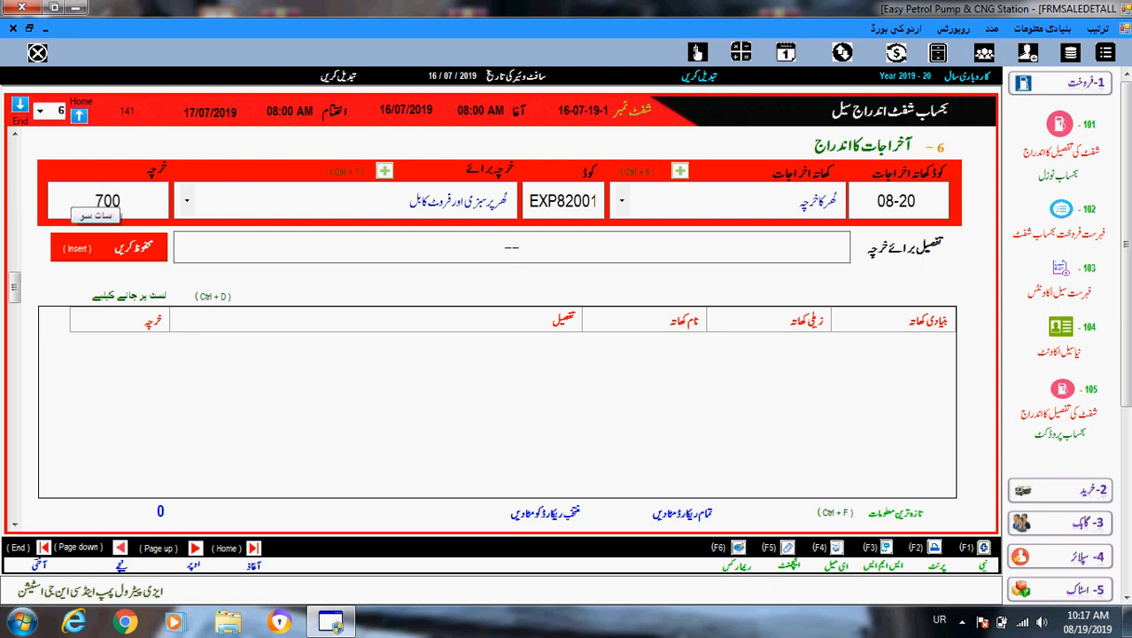
pyautogui.press('Return')
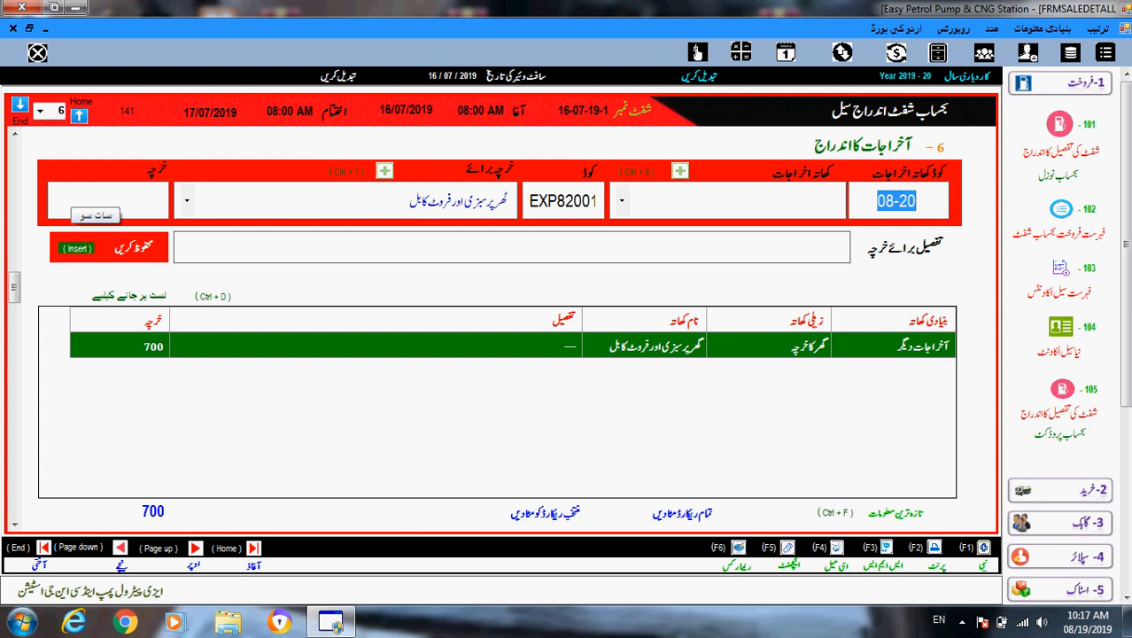
# Examine the shift's cash summary row by row, from total sale through credit, cash sale, receipts and expenses to the remaining cash
pyautogui.press('End')
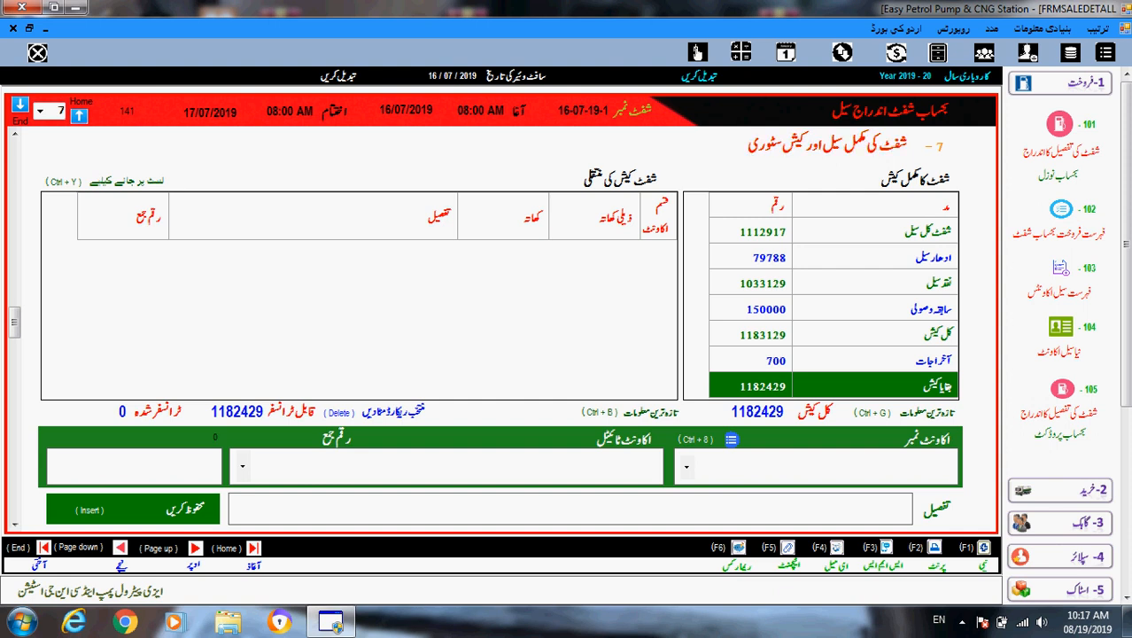
pyautogui.click(833, 231)
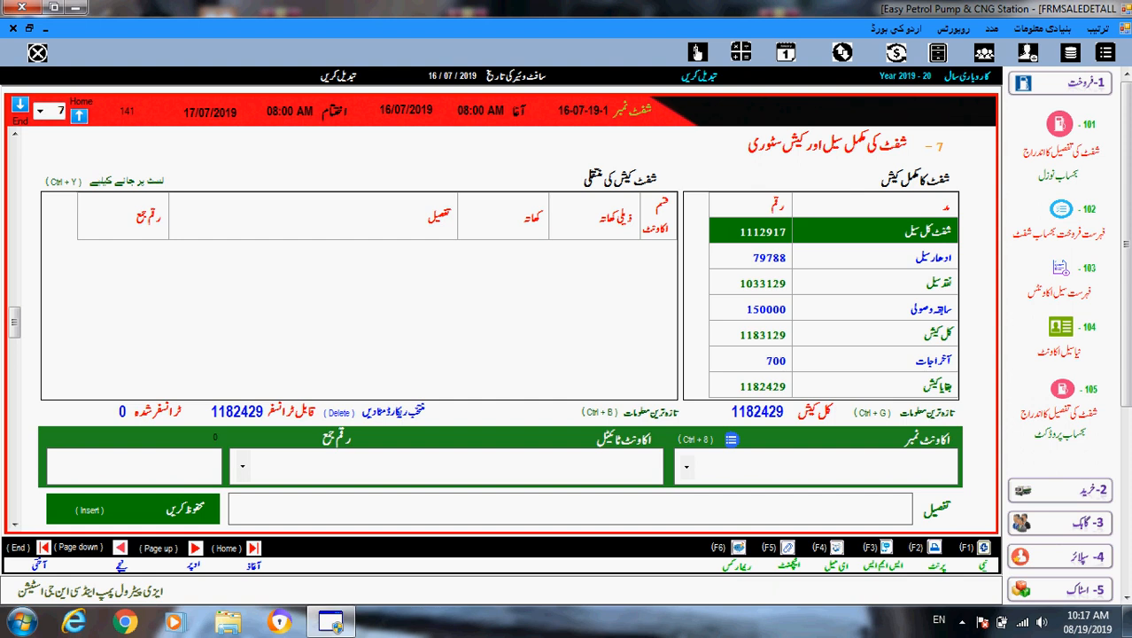
pyautogui.click(832, 257)
pyautogui.click(833, 283)
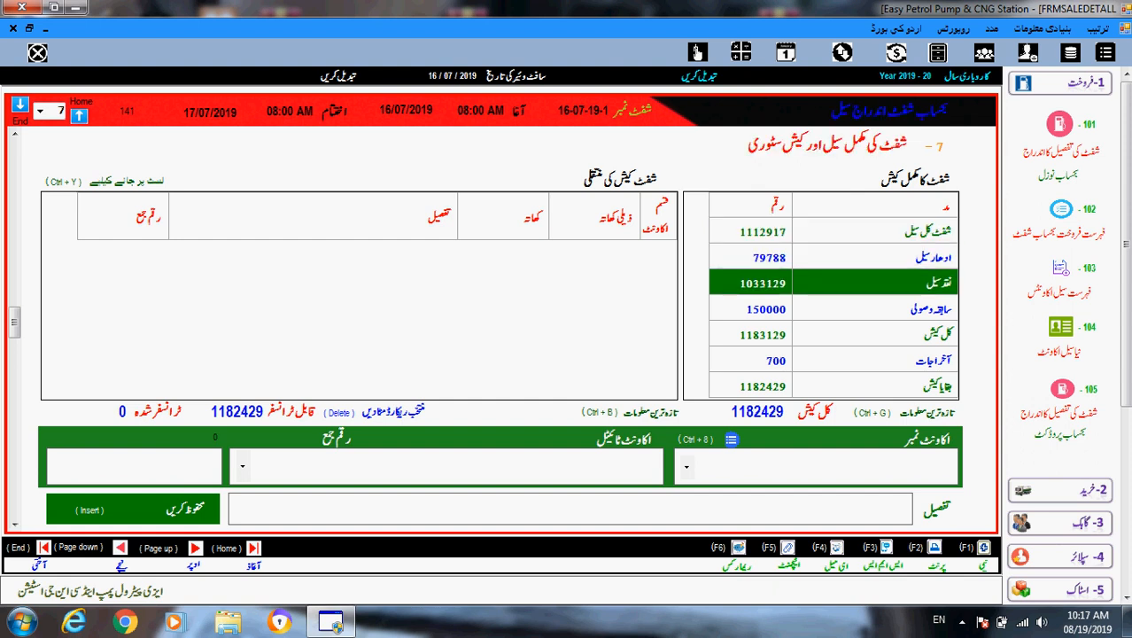
pyautogui.click(833, 308)
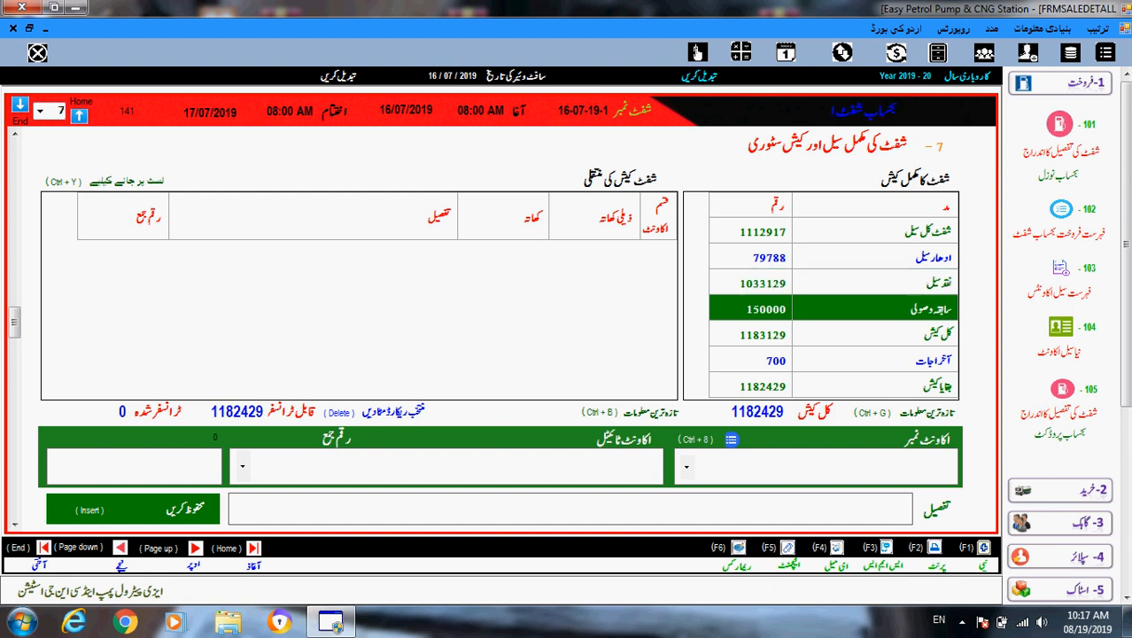
pyautogui.click(833, 334)
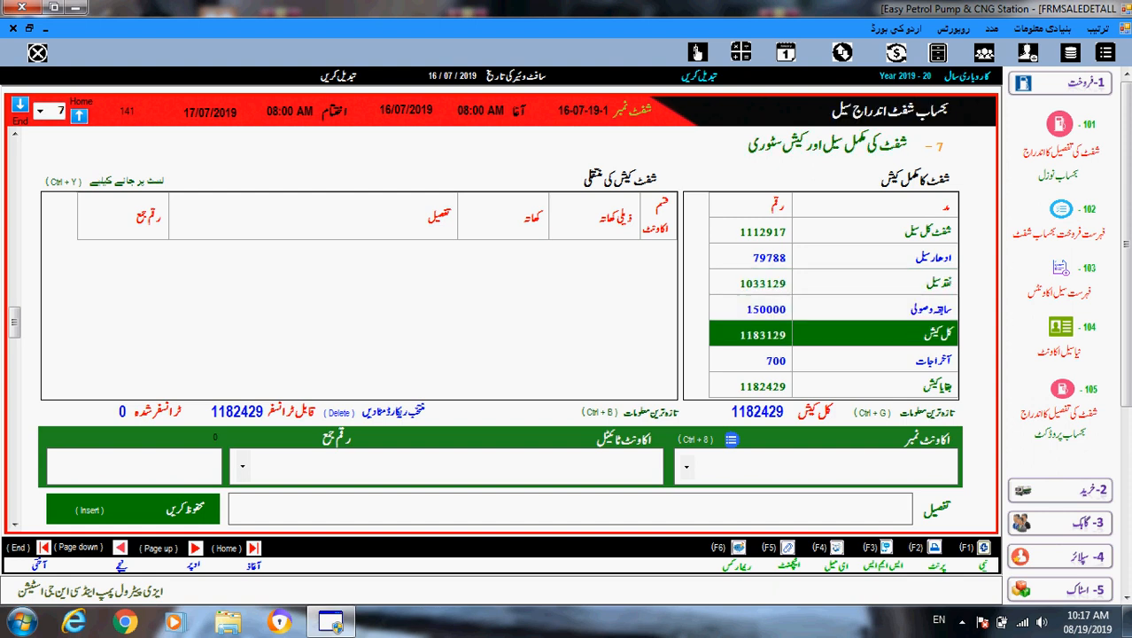
pyautogui.click(833, 360)
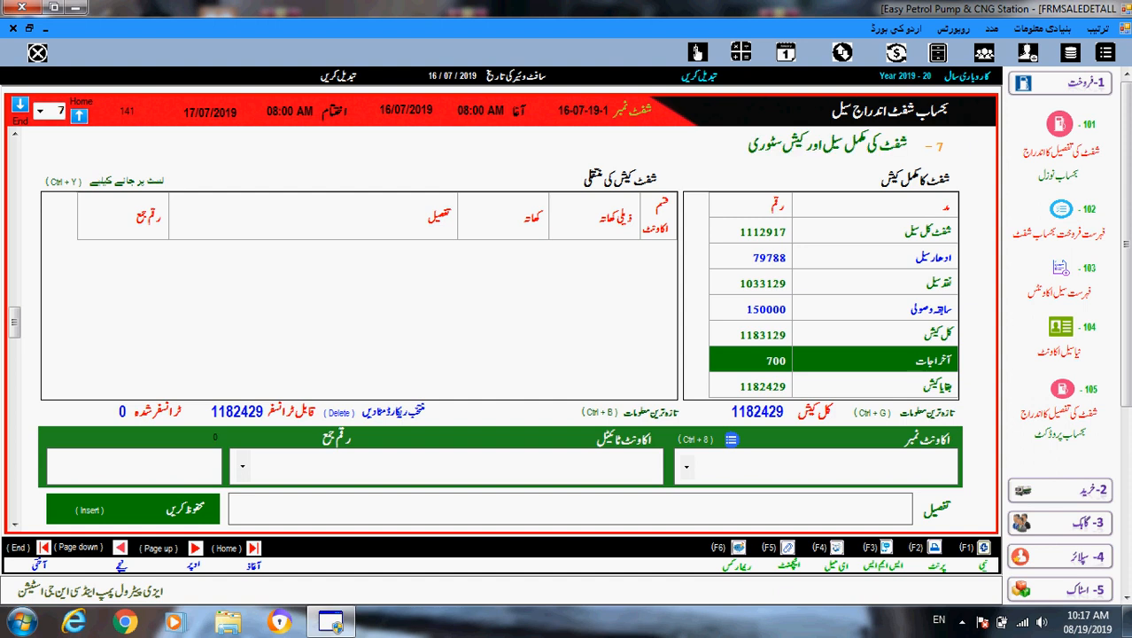
pyautogui.click(833, 385)
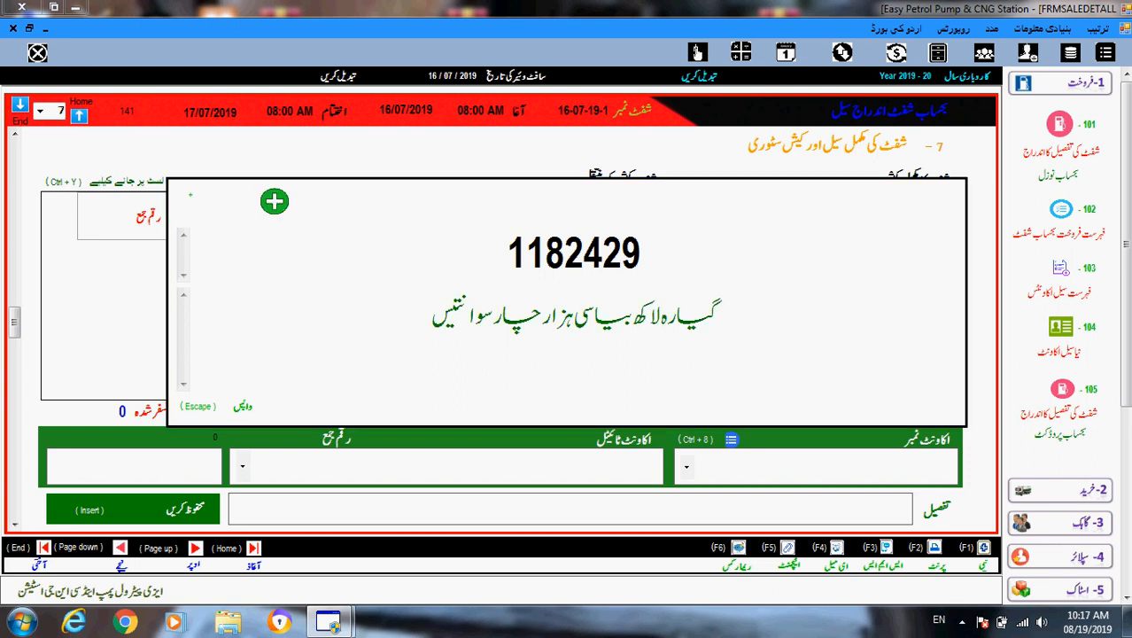
pyautogui.press('Escape')
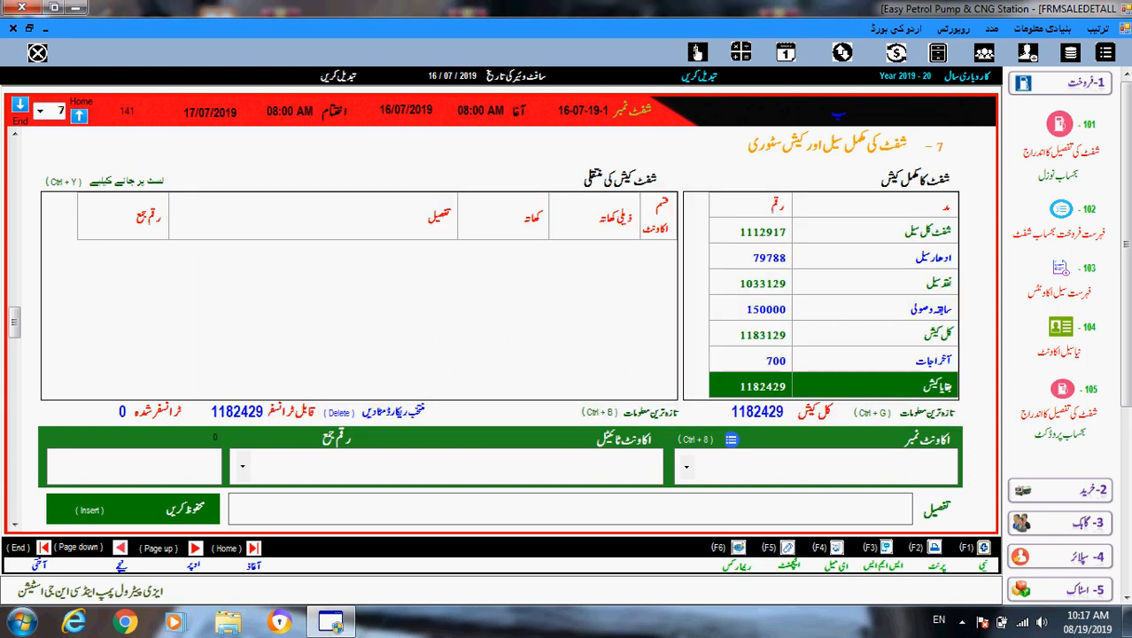
# In the shift cash transfer section, choose the bank account titled حامد ٹریڈرز as the receiving account
pyautogui.press('Down')
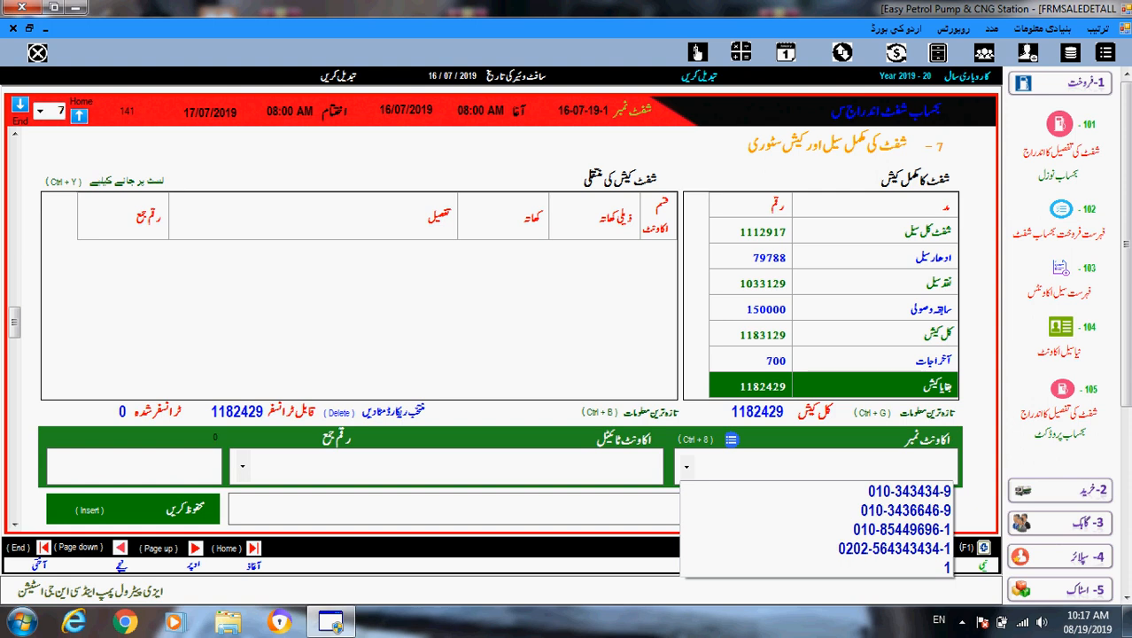
pyautogui.press('Down')
pyautogui.press('Down')
pyautogui.press('Down')
pyautogui.press('Down')
pyautogui.press('Return')
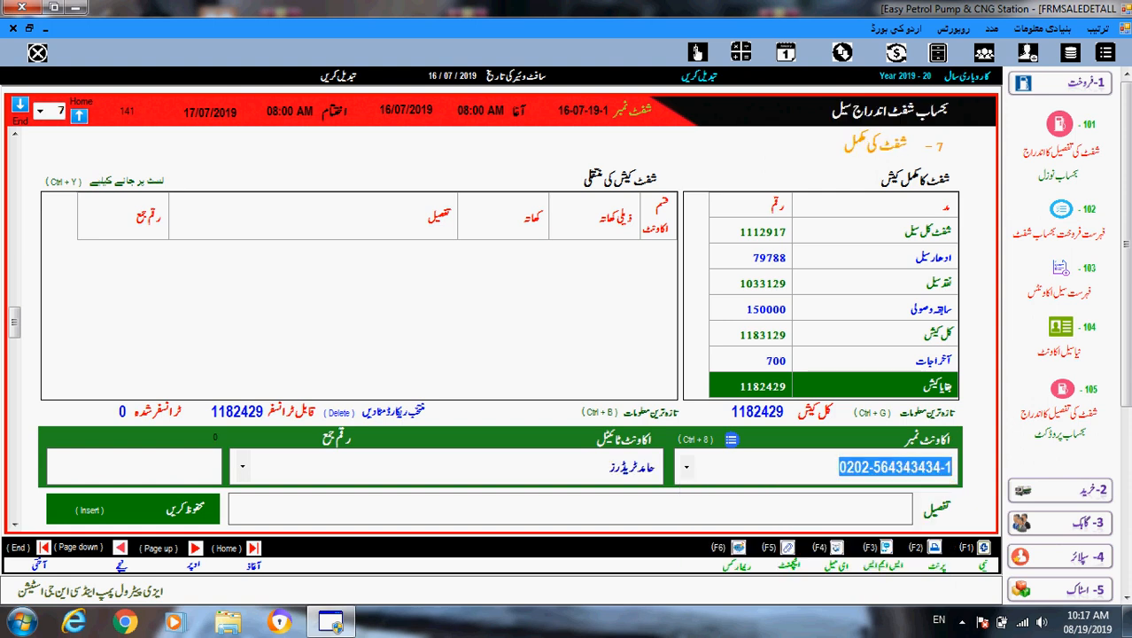
pyautogui.press('Return')
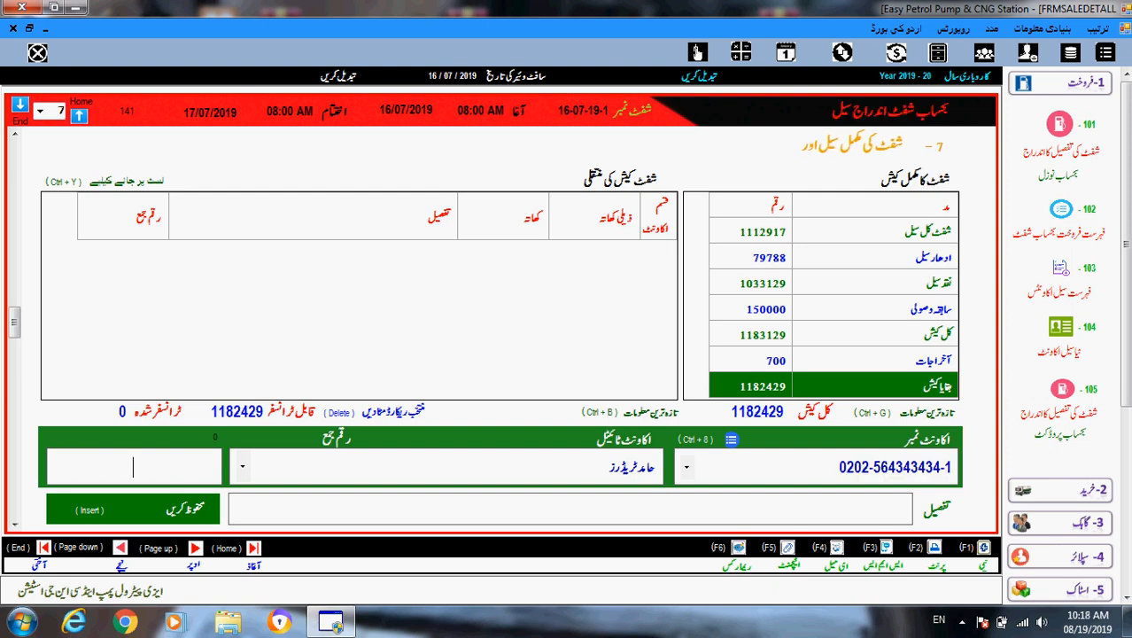
# Set the bank transfer amount to 400000 with no further details and save the transfer
pyautogui.write('40')
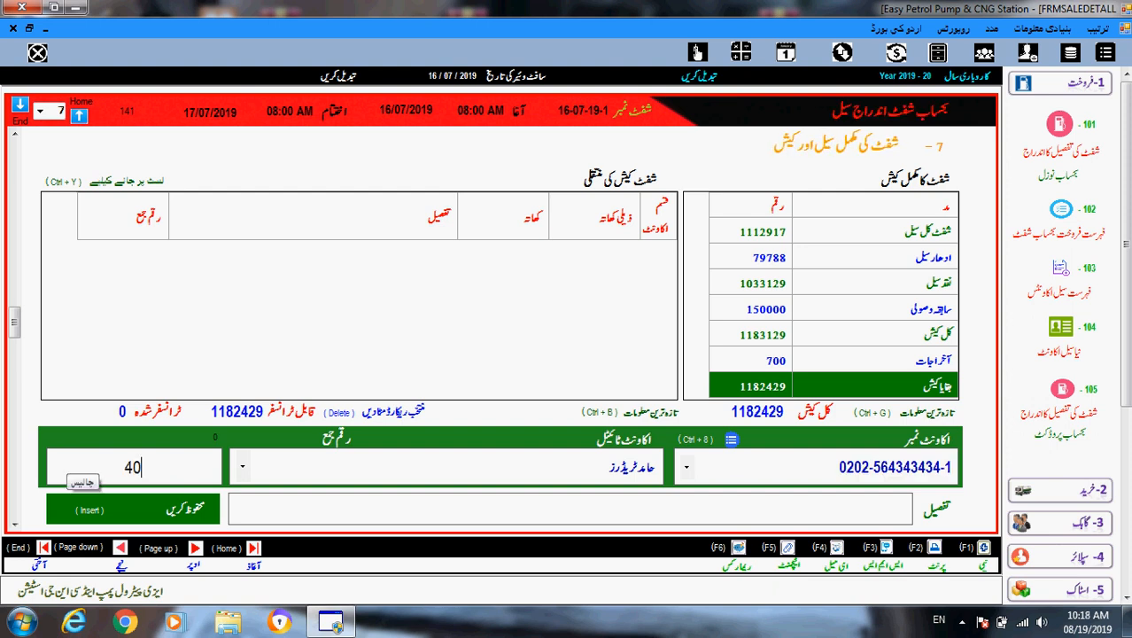
pyautogui.write('0000')
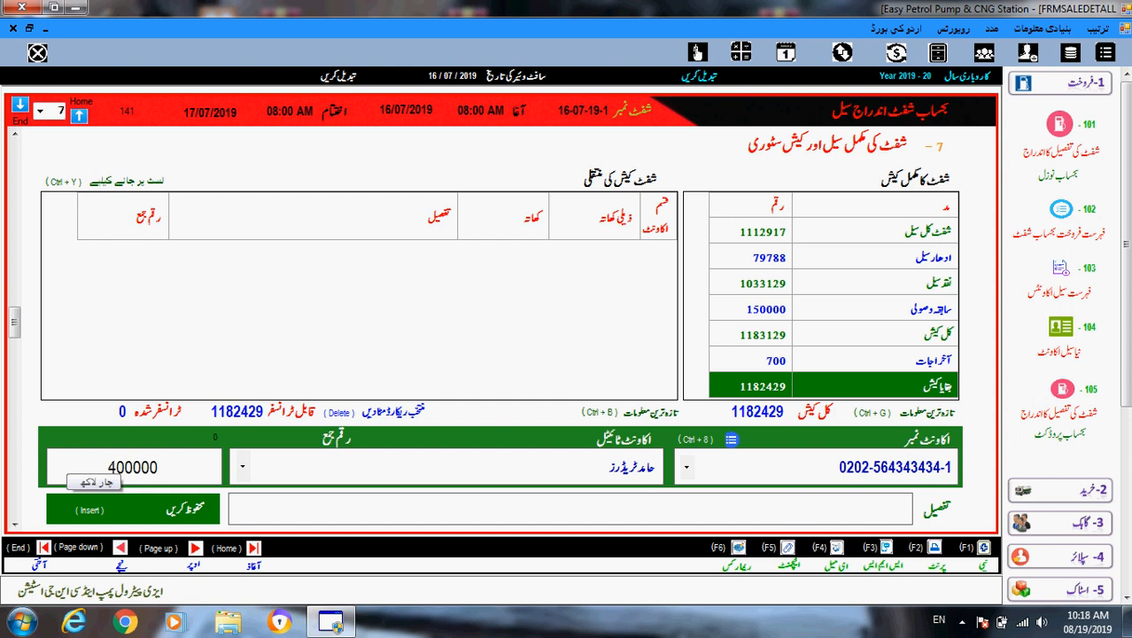
pyautogui.press('Return')
pyautogui.press('Return')
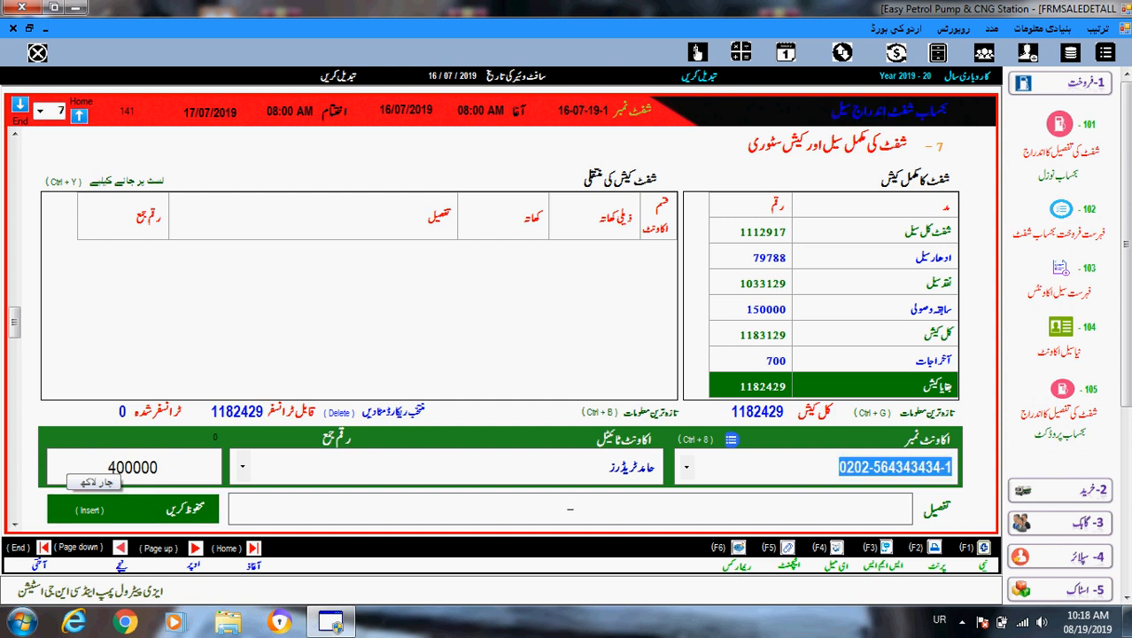
pyautogui.press('Insert')
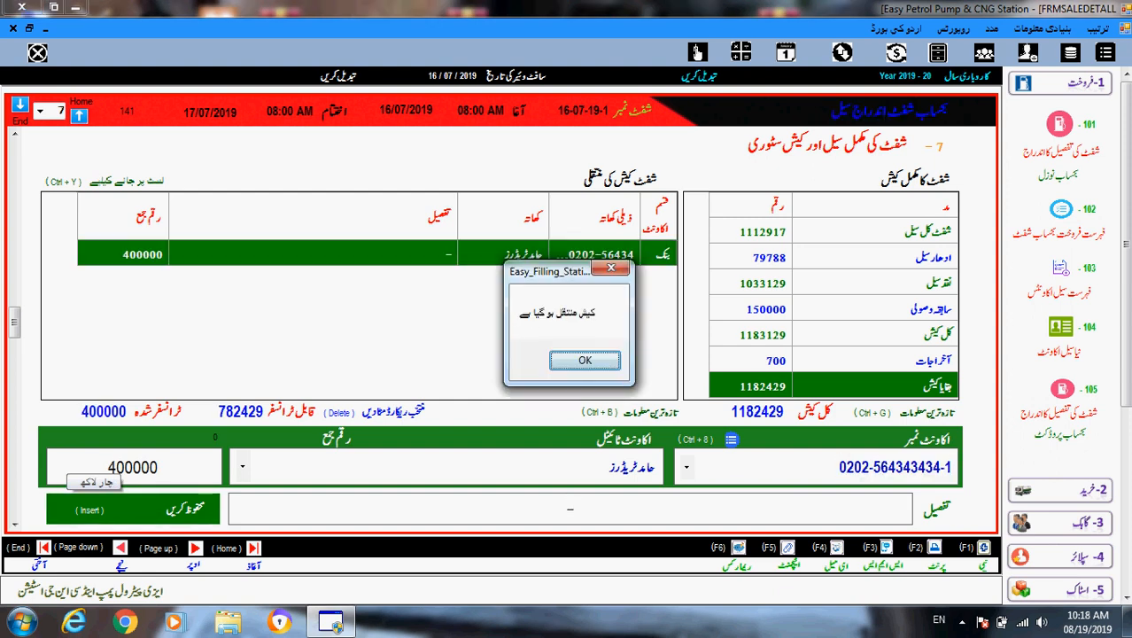
pyautogui.press('Return')
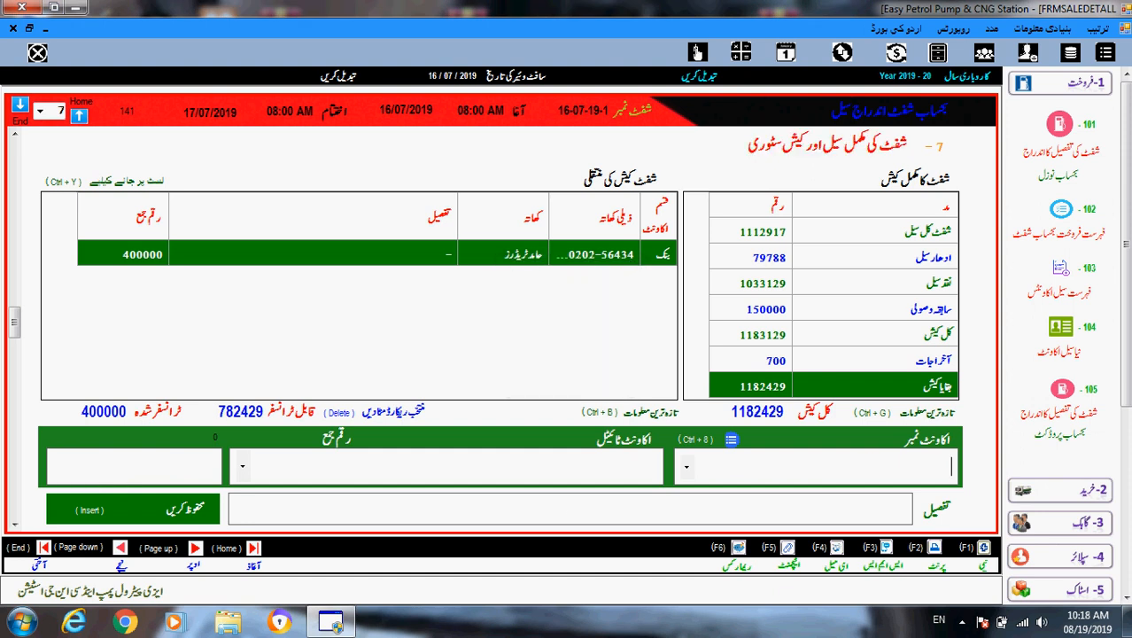
# View the remaining transferable cash enlarged, and choose the pump cash account (پمپ کیش) for the second transfer
pyautogui.click(240, 412)
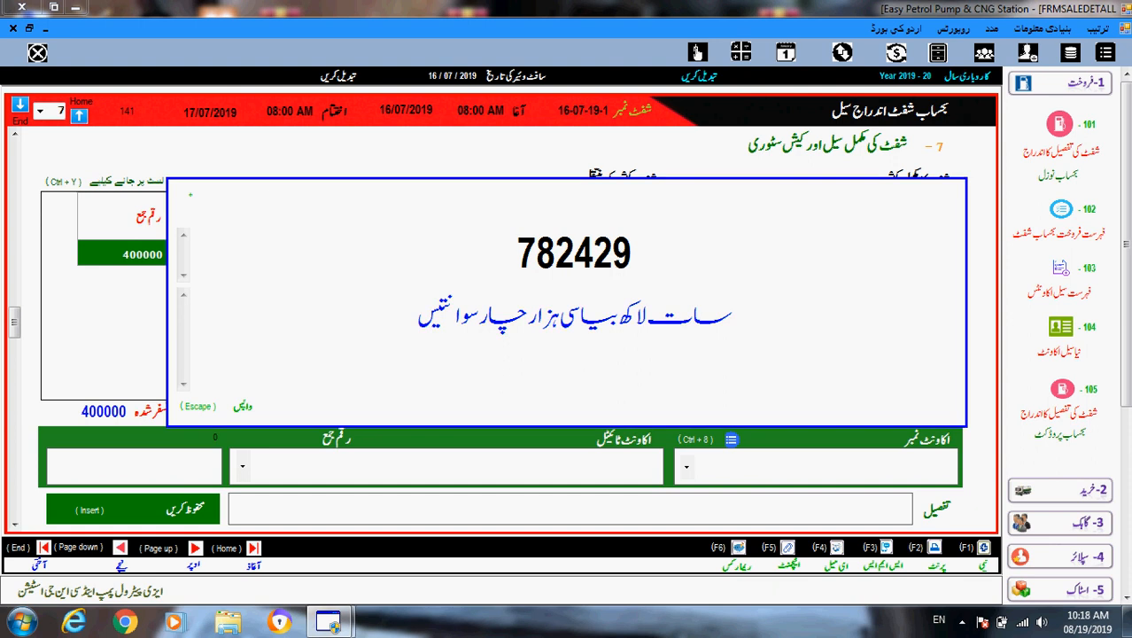
pyautogui.press('Escape')
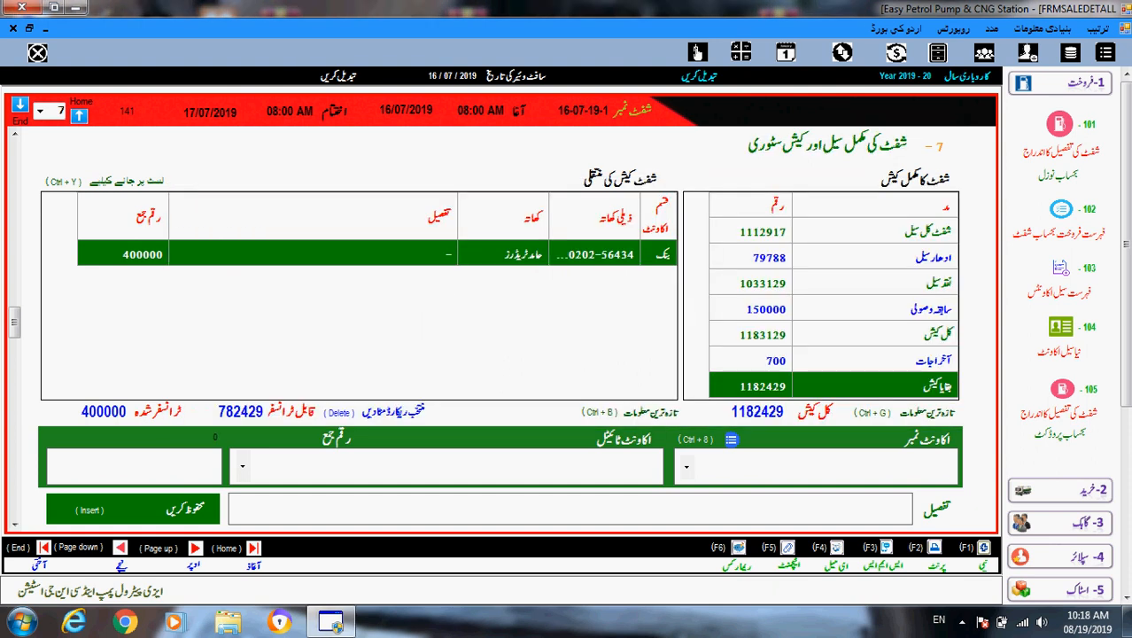
pyautogui.hotkey('alt', 'Down')
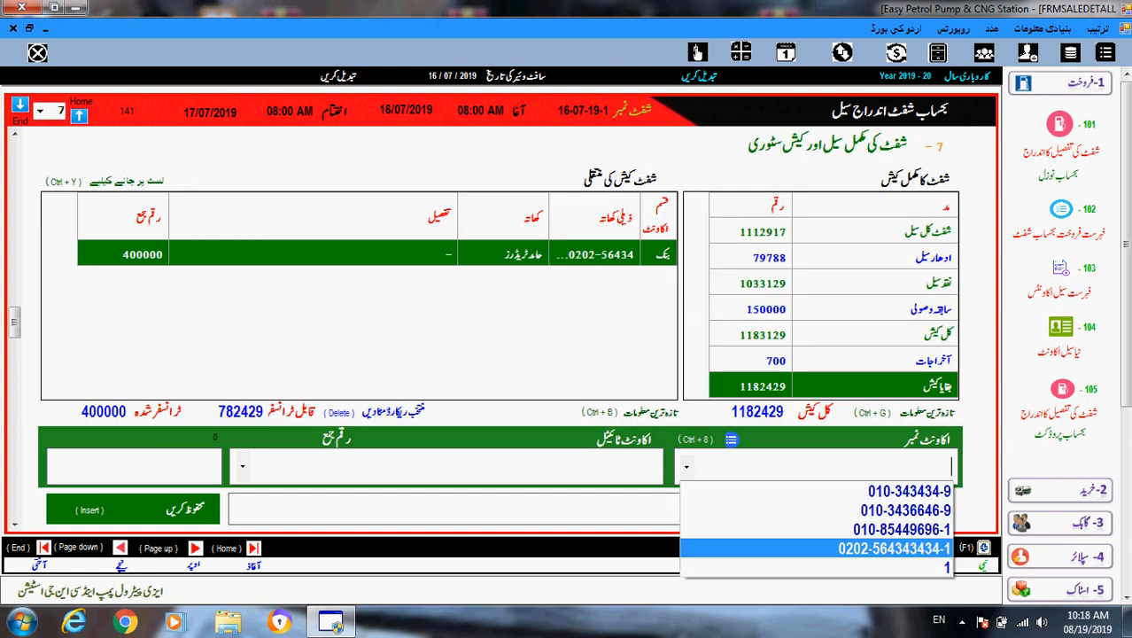
pyautogui.press('Down')
pyautogui.press('Return')
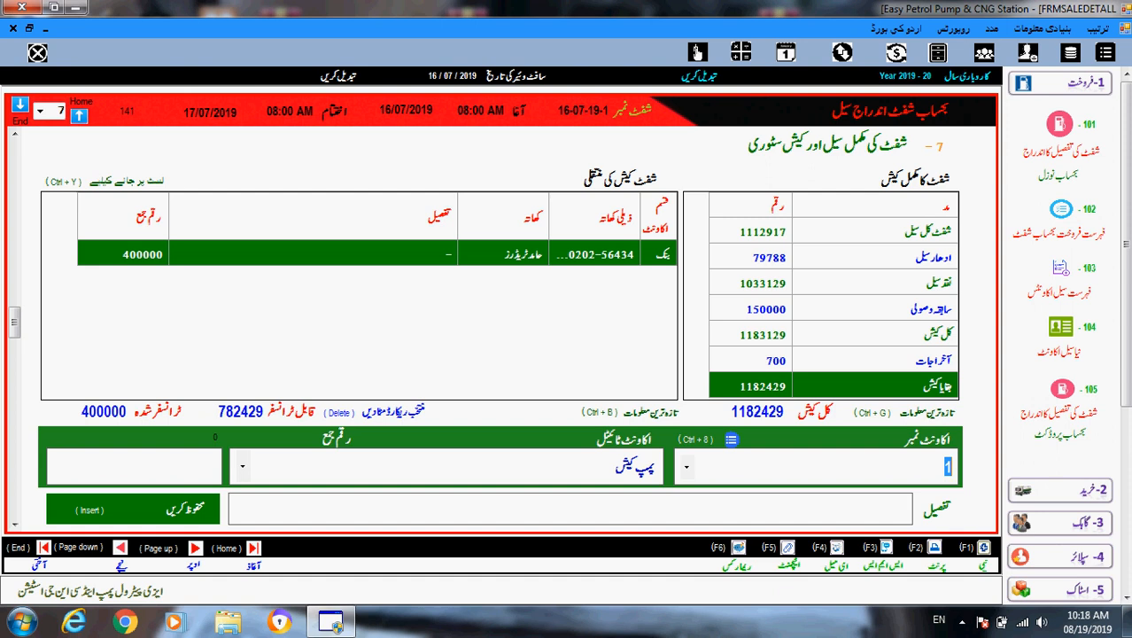
pyautogui.press('Return')
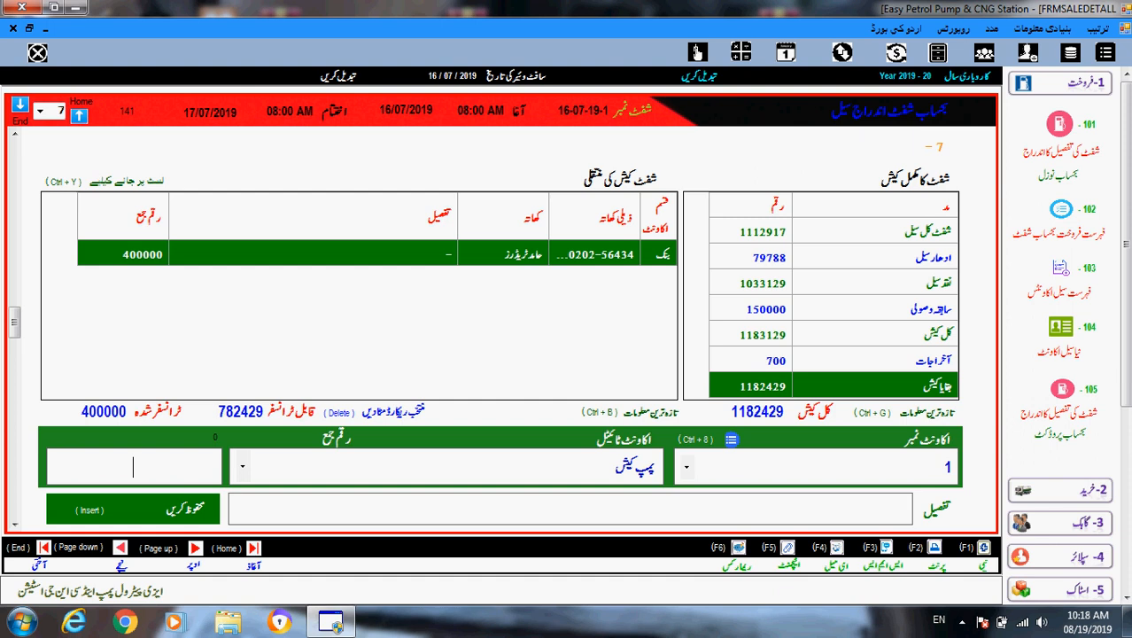
# Transfer 782429 to the pump cash account, save it, and check both entries in the transfer list
pyautogui.write('78')
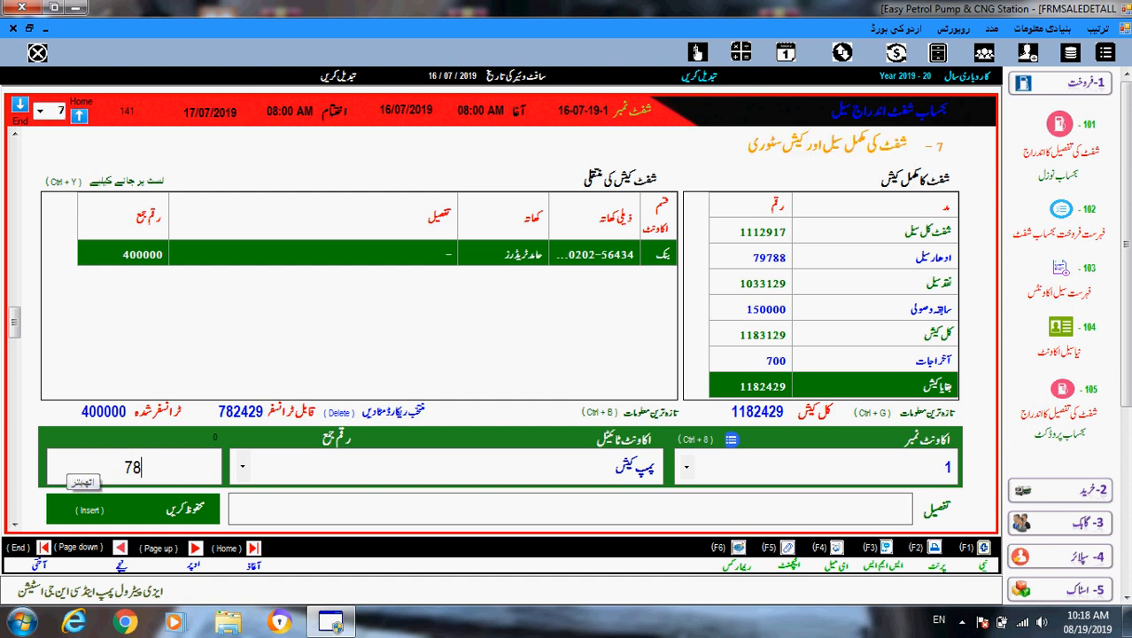
pyautogui.write('2')
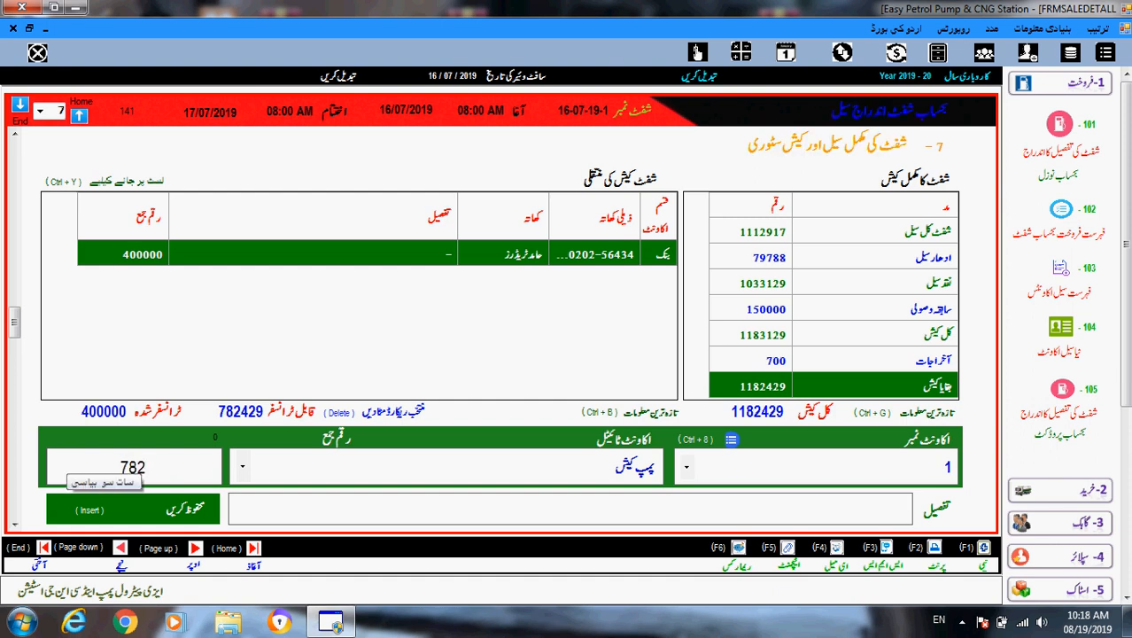
pyautogui.write('429')
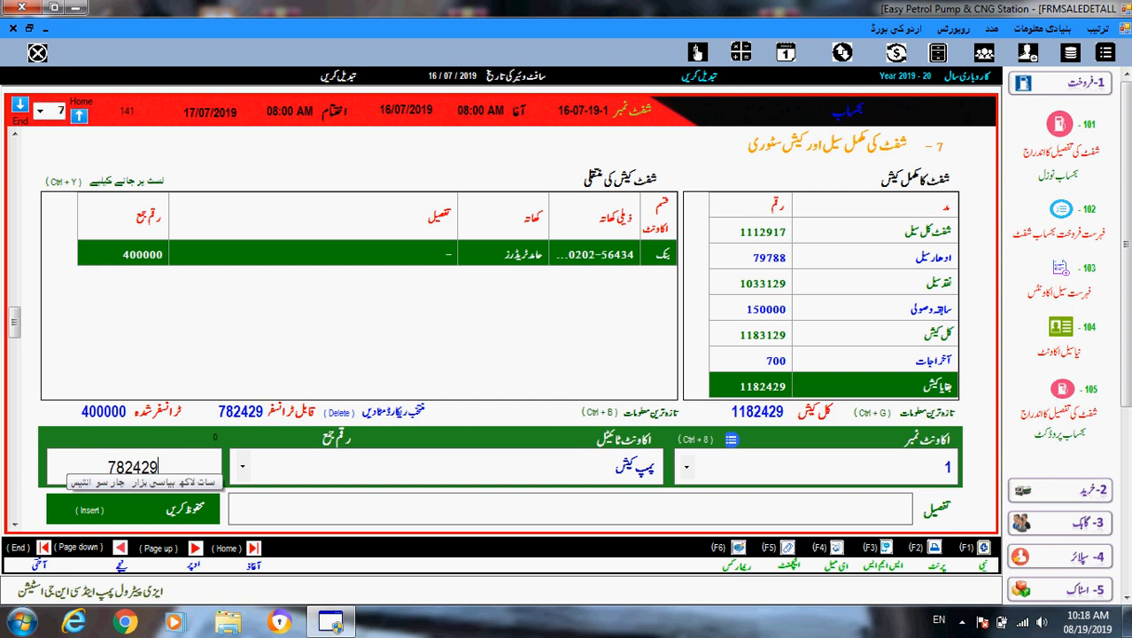
pyautogui.press('Insert')
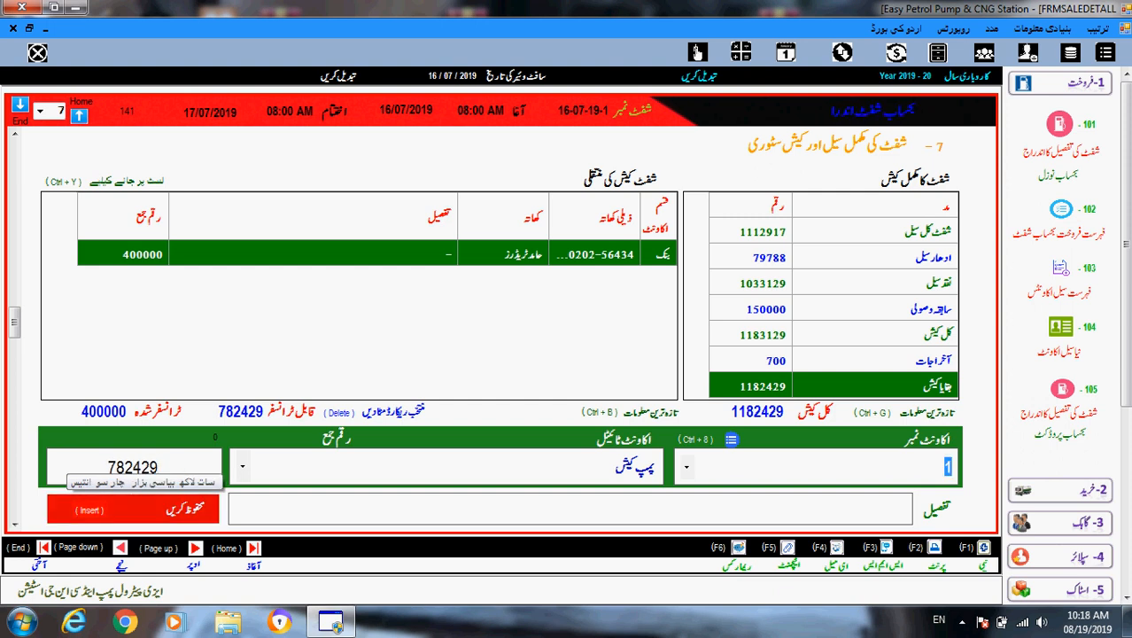
pyautogui.press('Return')
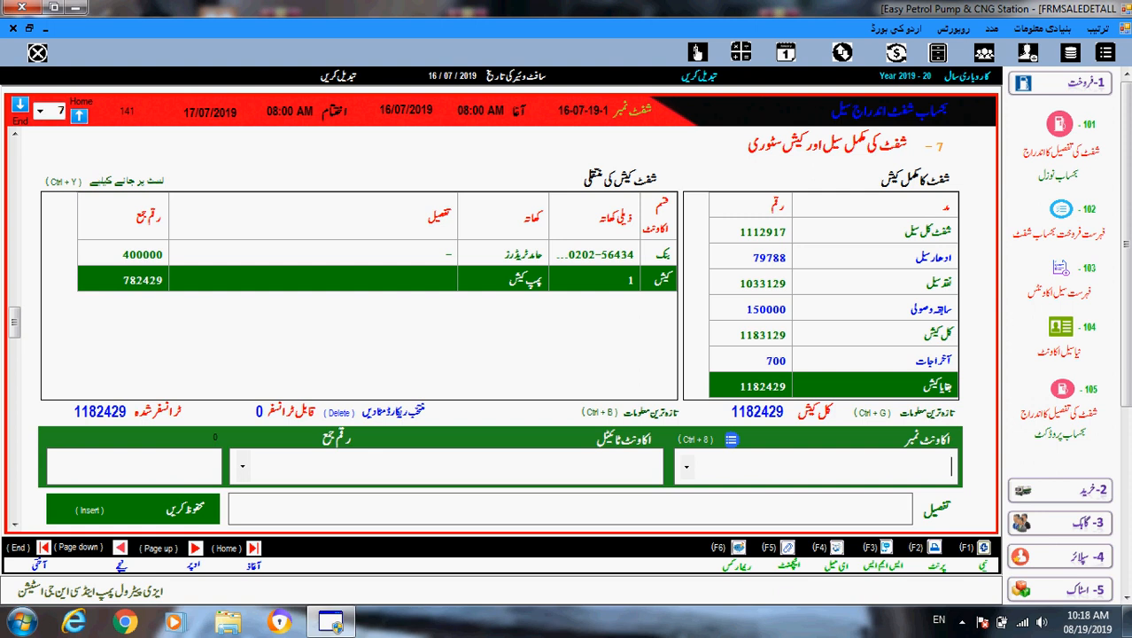
pyautogui.click(377, 254)
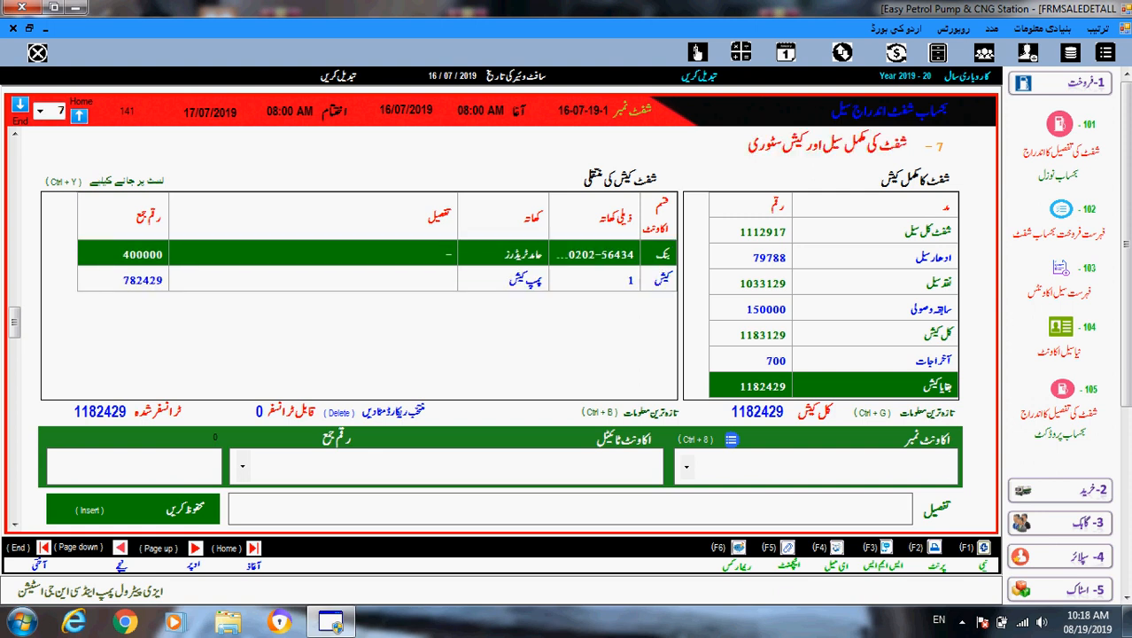
pyautogui.click(376, 280)
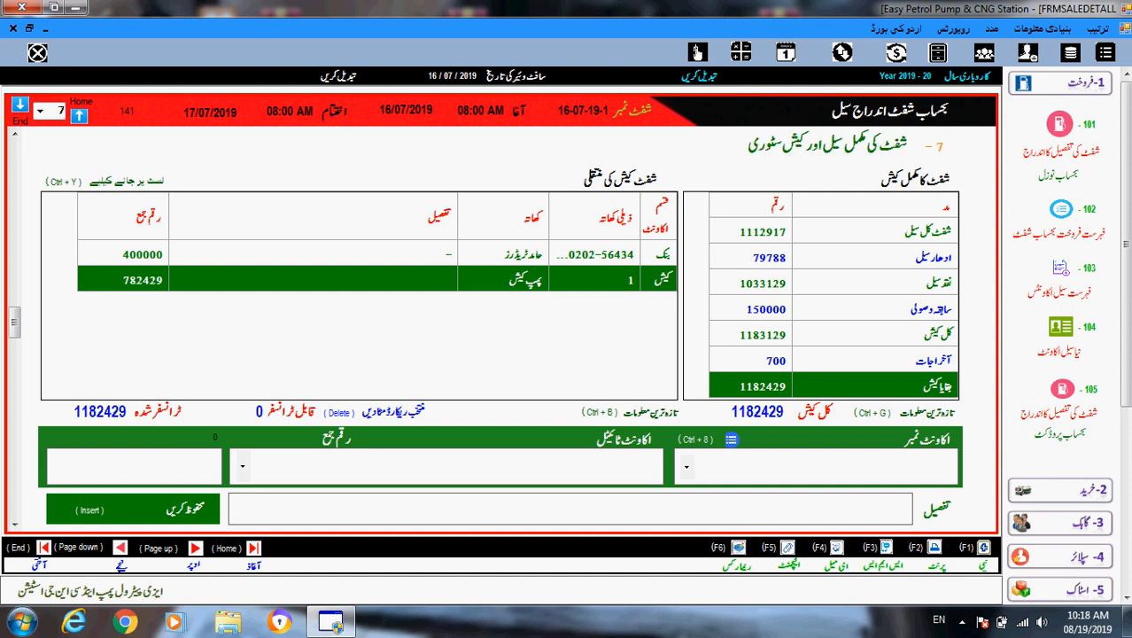
# In the incoming stock section (آمد اسٹاک), start a new order receipt and load order 11 from شیل پاکستان
pyautogui.press('End')
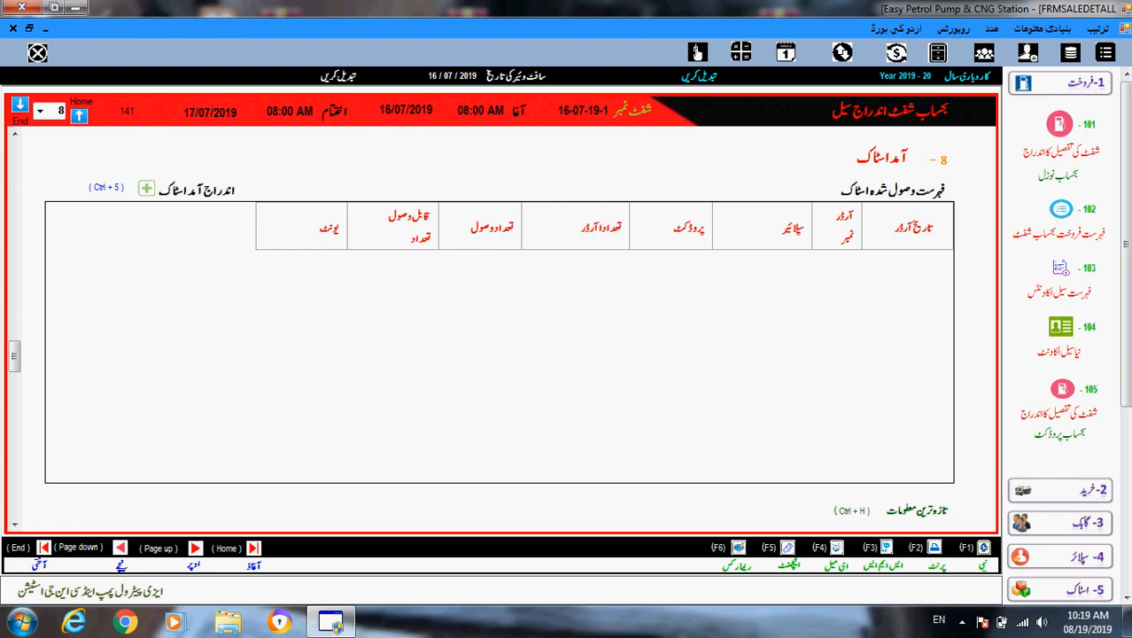
pyautogui.hotkey('ctrl', '5')
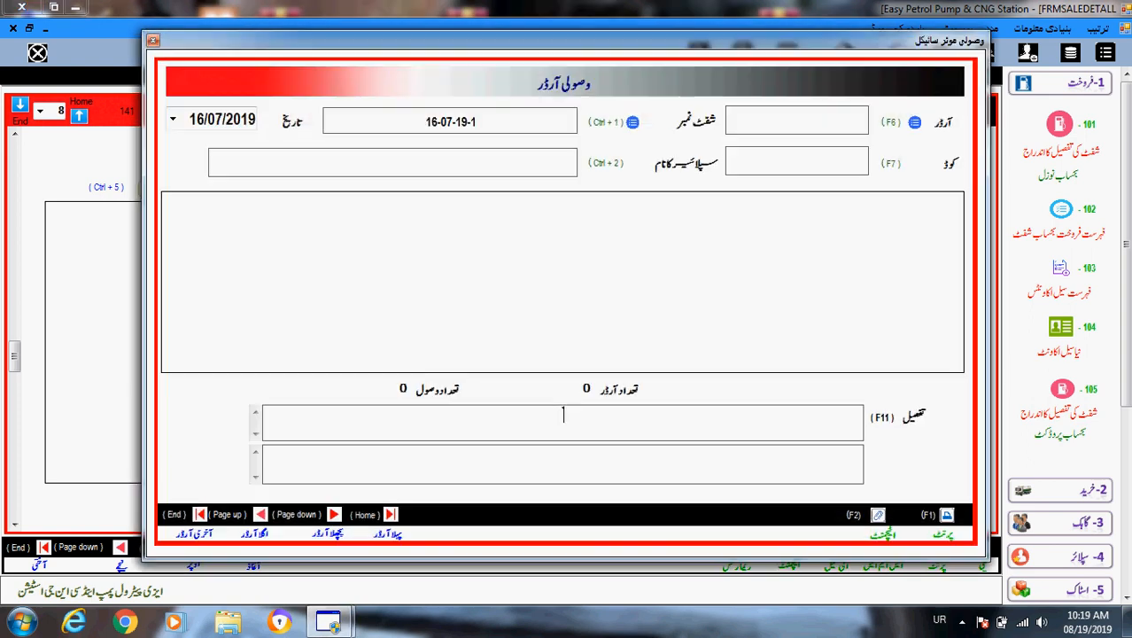
pyautogui.press('F6')
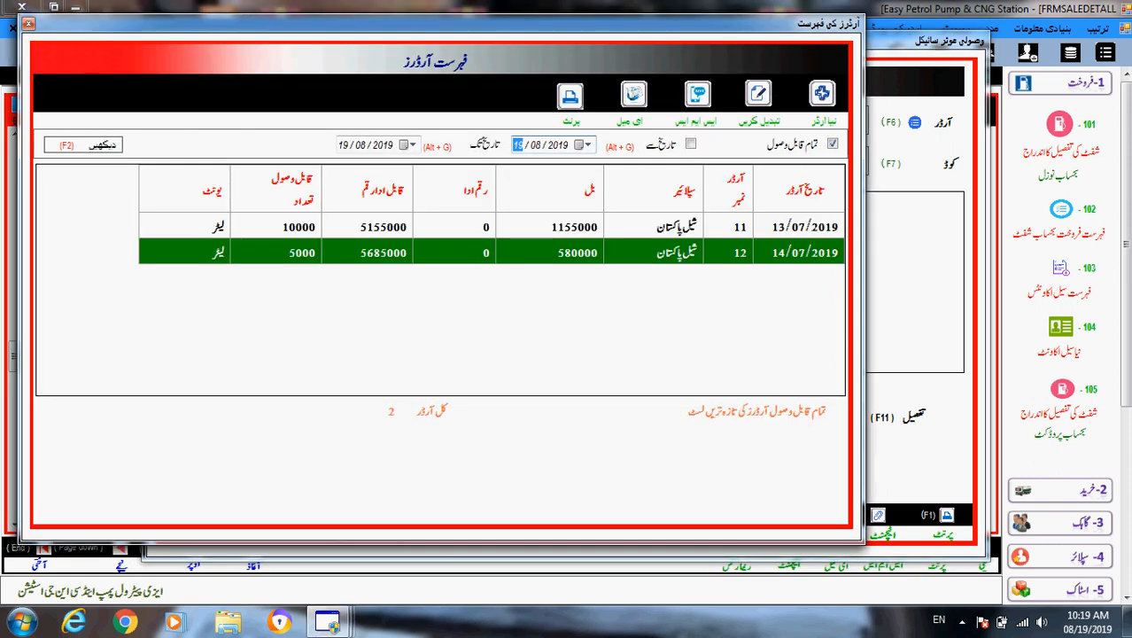
pyautogui.doubleClick(677, 228)
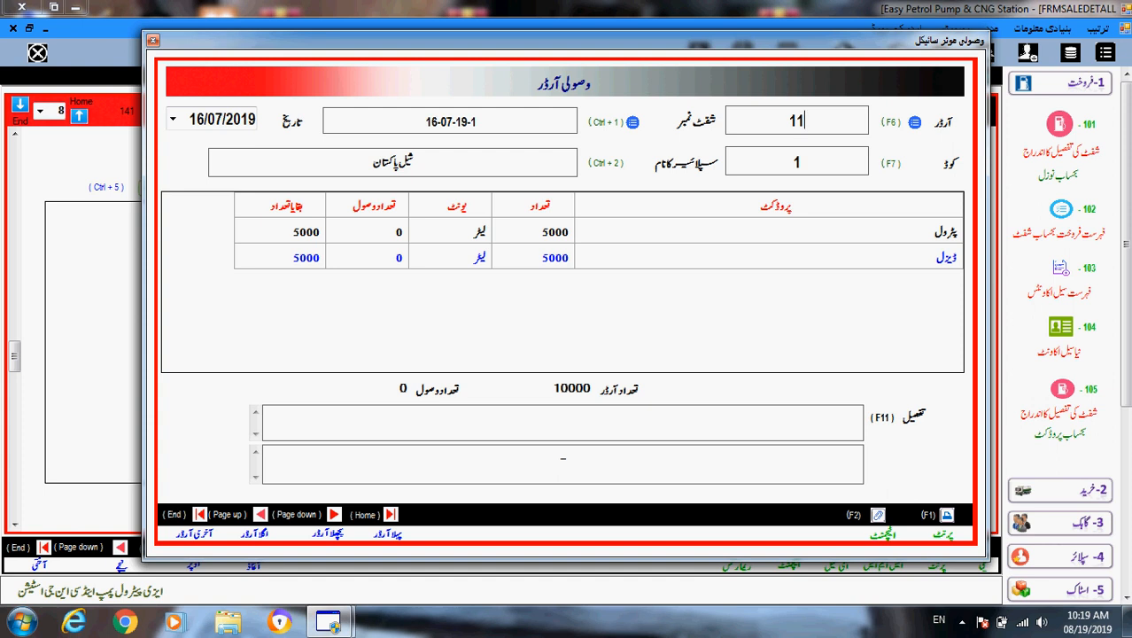
# Set the received quantities of petrol and diesel to 5000 litres each, save the receipt, and check the received stock rows
pyautogui.click(368, 231)
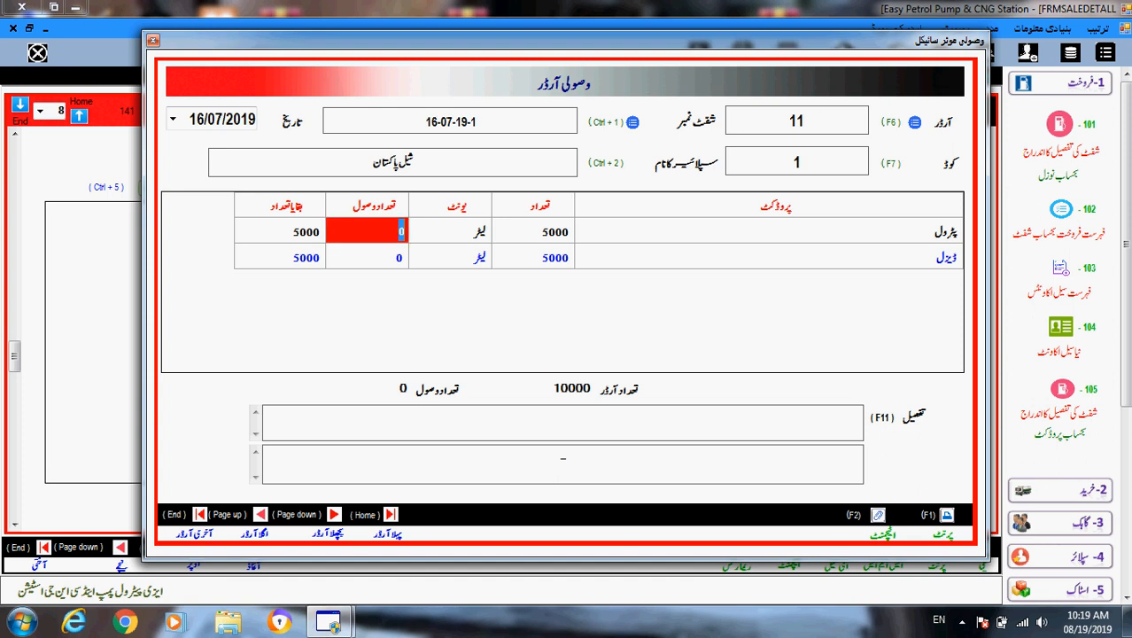
pyautogui.write('5000')
pyautogui.press('Return')
pyautogui.write('5000')
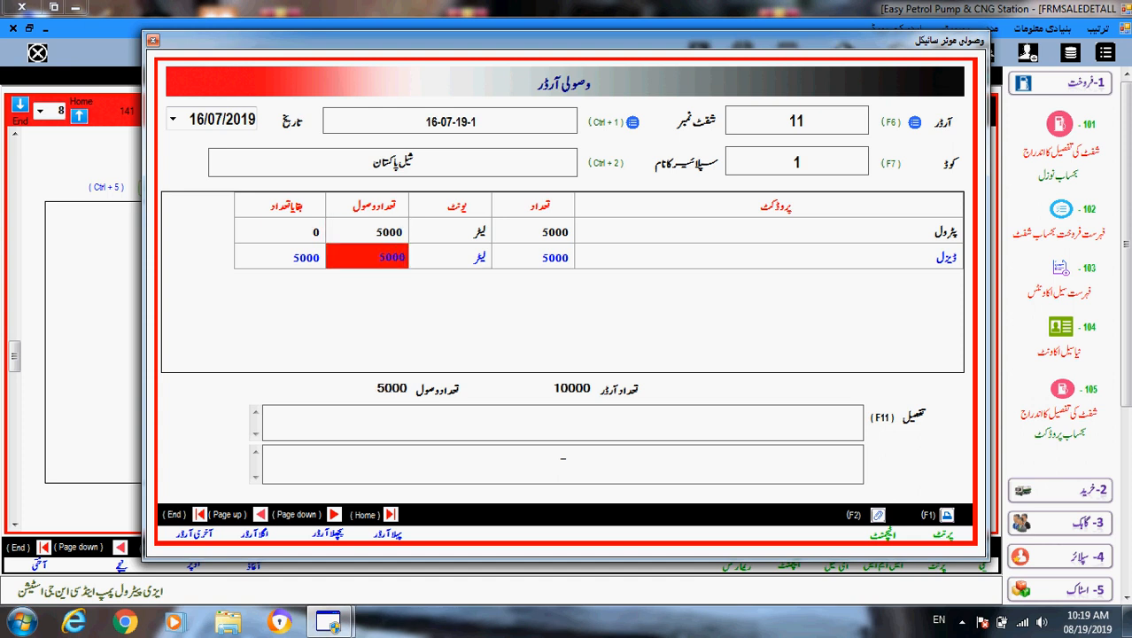
pyautogui.press('Return')
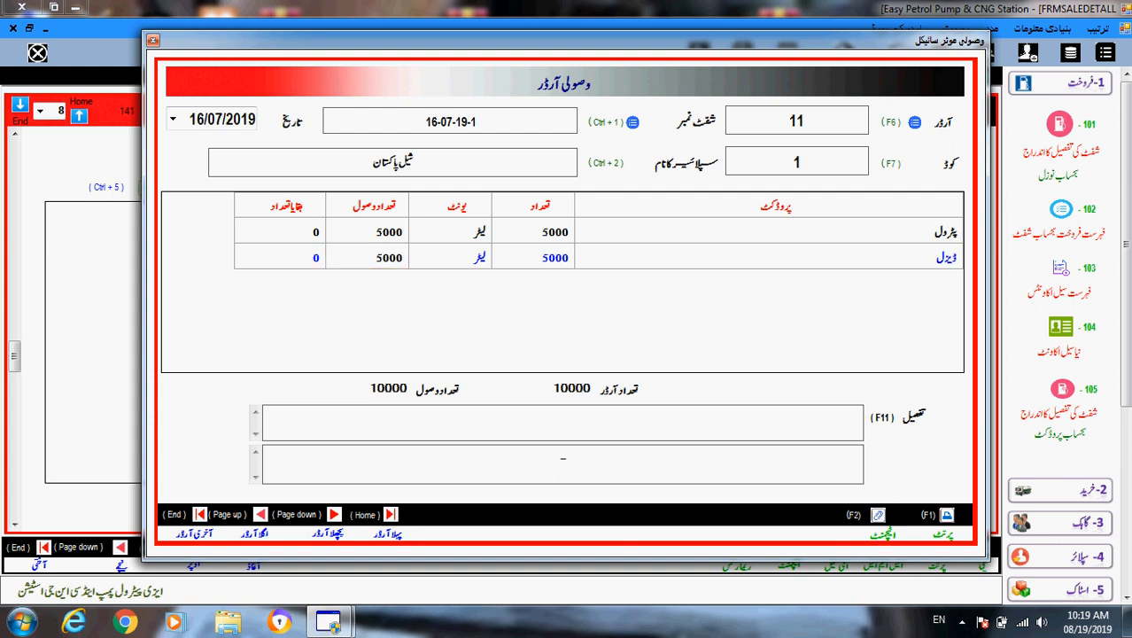
pyautogui.press('F11')
pyautogui.hotkey('ctrl', 's')
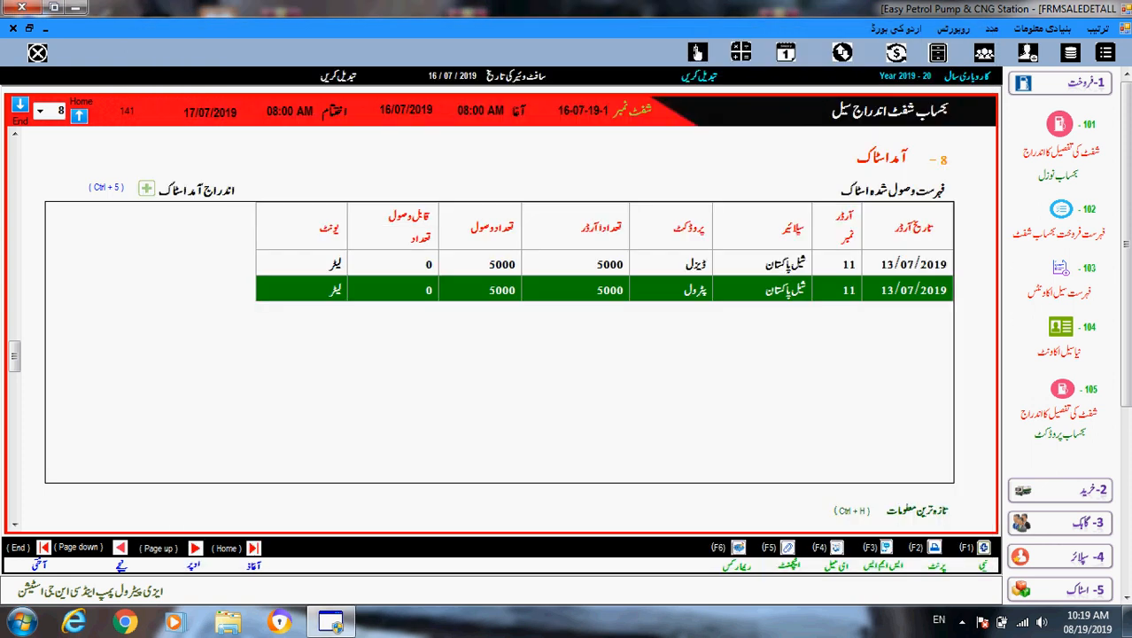
pyautogui.press('Up')
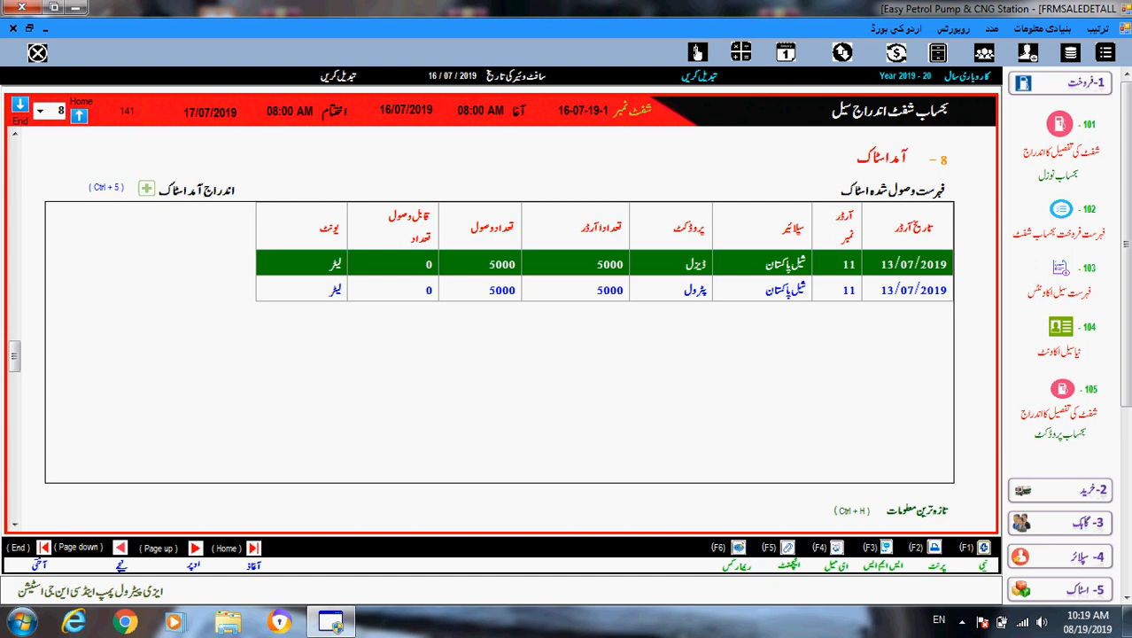
pyautogui.press('Down')
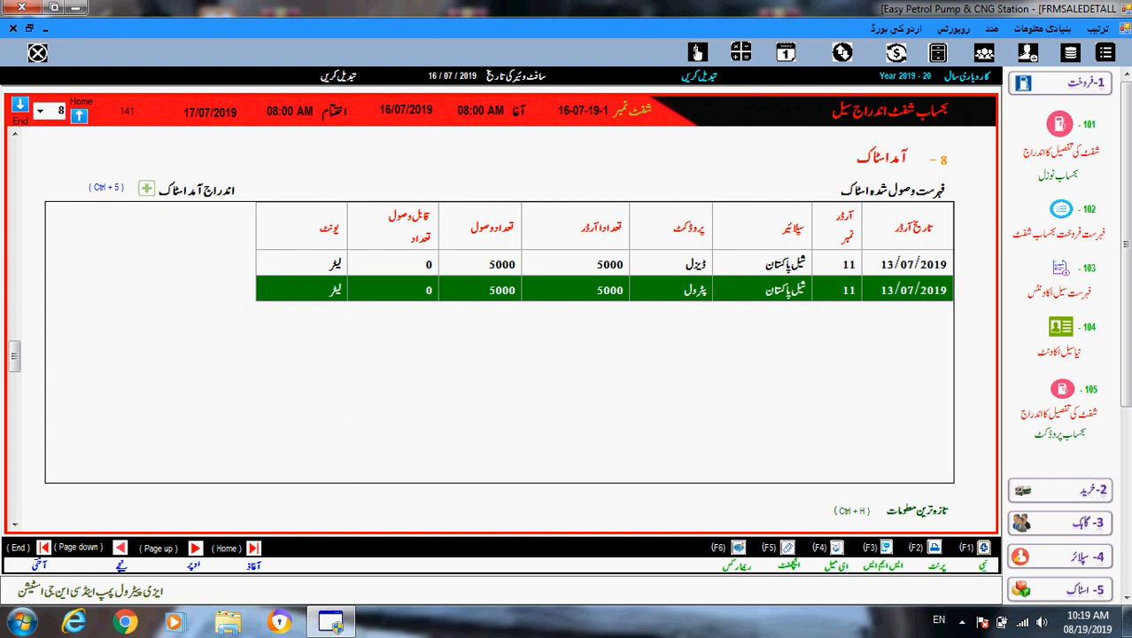
# In the dip reading section, choose product 1 (petrol) and copy the dip-to-sale difference, without its minus sign, as closing litres: 19977
pyautogui.press('End')
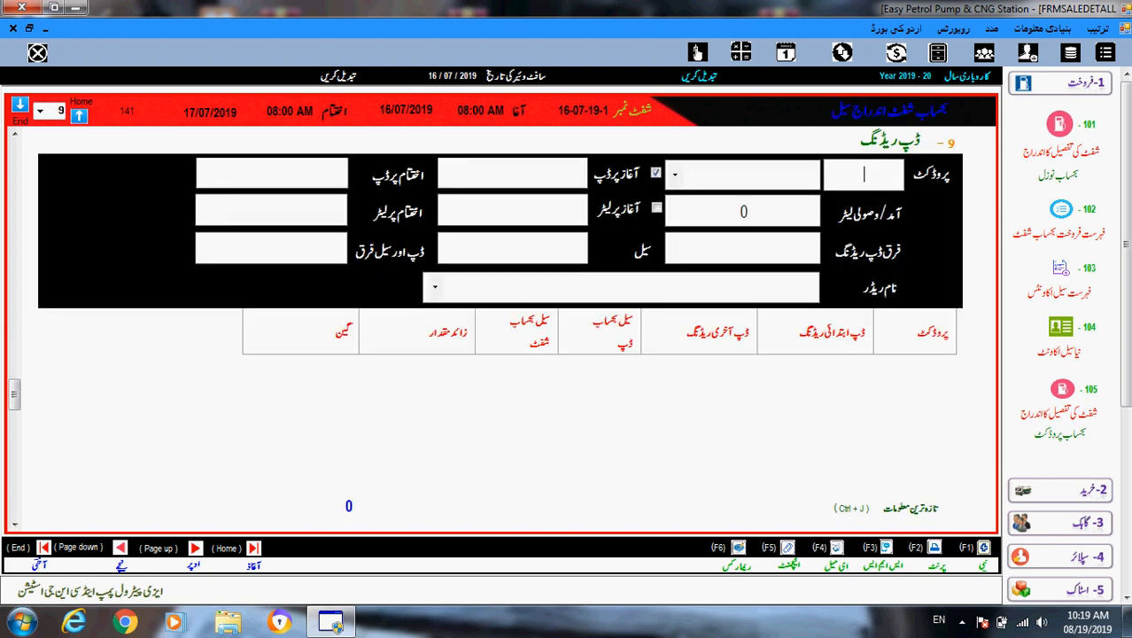
pyautogui.write('1')
pyautogui.press('Return')
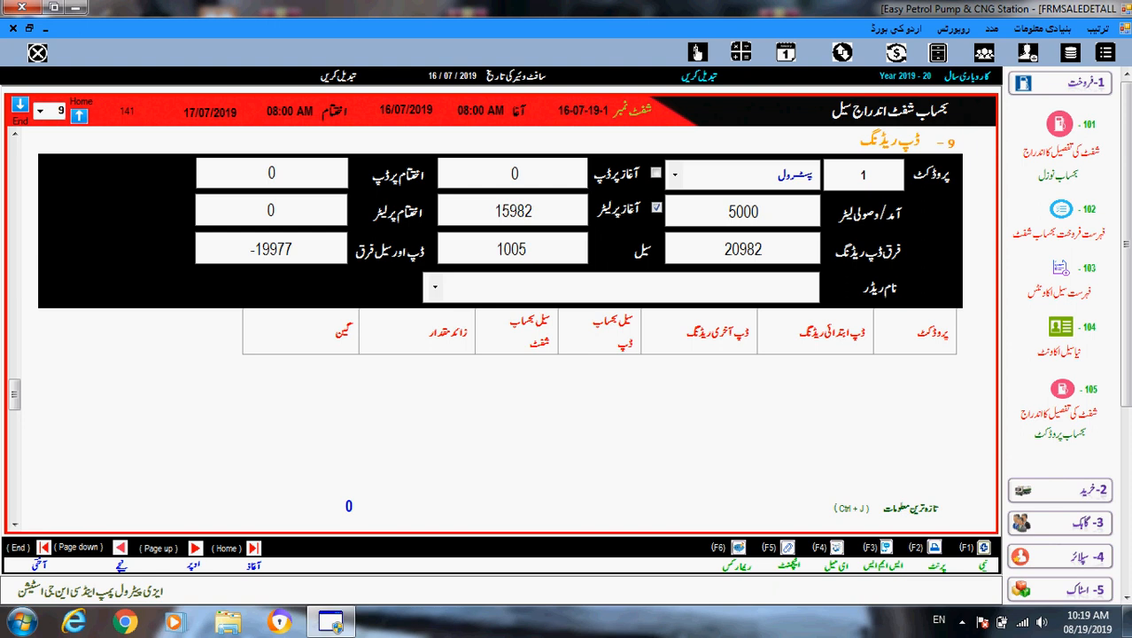
pyautogui.doubleClick(275, 249)
pyautogui.hotkey('ctrl', 'c')
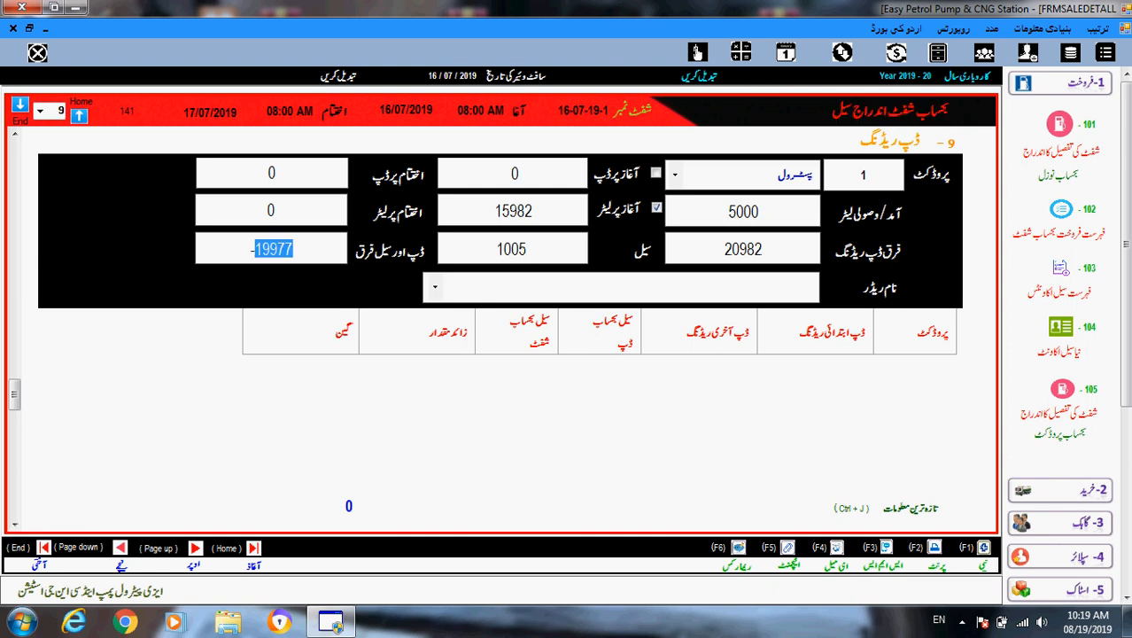
pyautogui.doubleClick(273, 211)
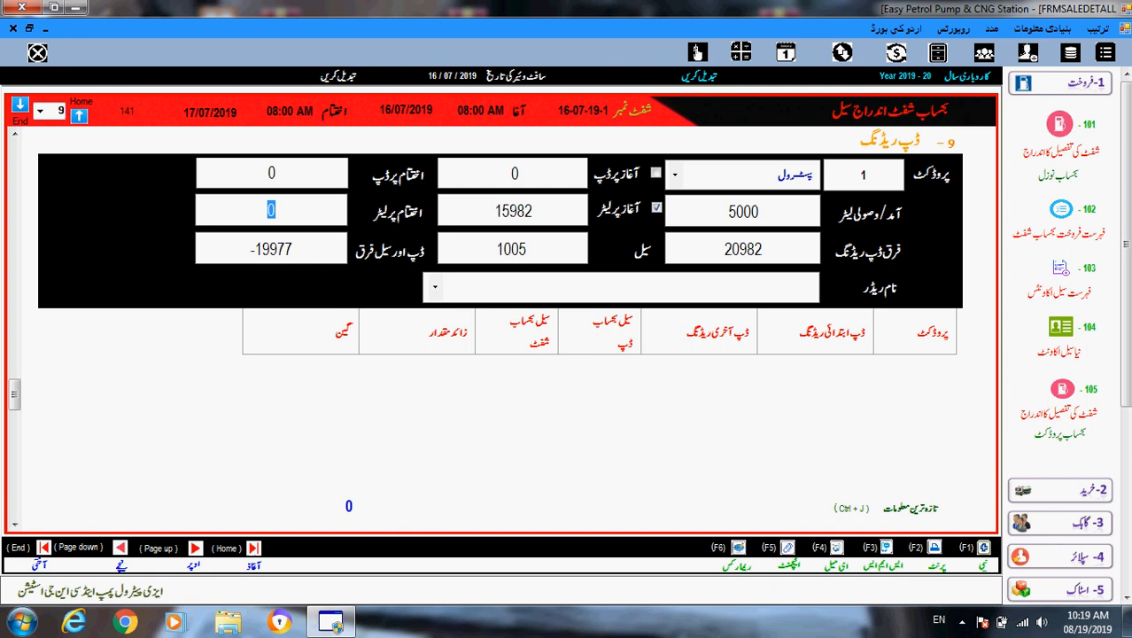
pyautogui.hotkey('ctrl', 'v')
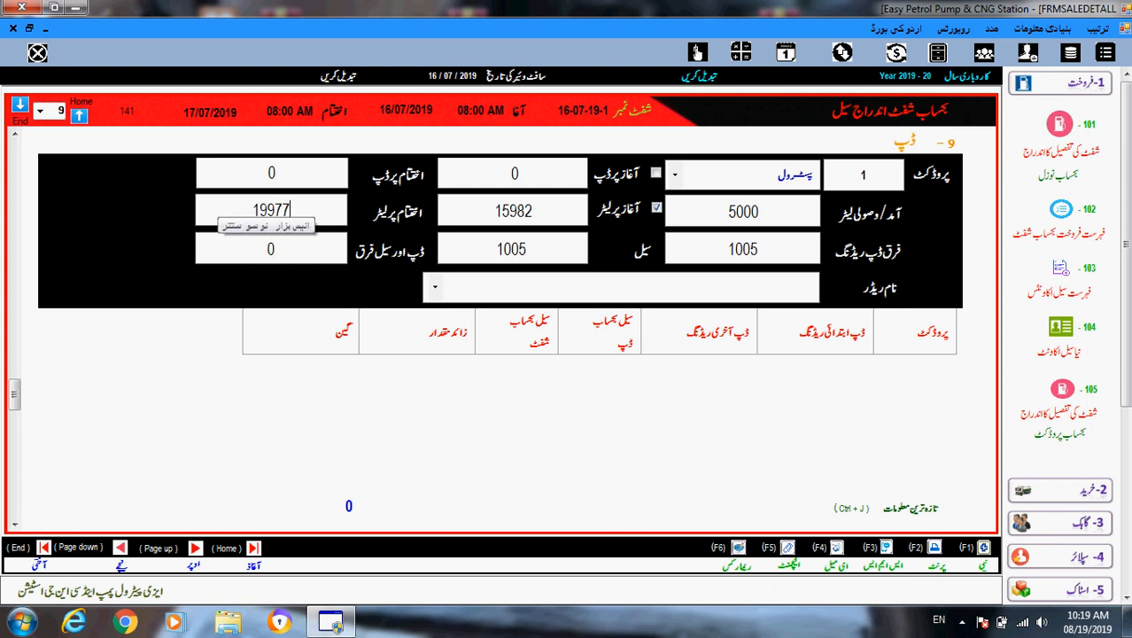
# Change petrol's closing litres to 19987, check the dip-to-sale difference, and save the dip reading
pyautogui.press('BackSpace')
pyautogui.press('BackSpace')
pyautogui.write('87')
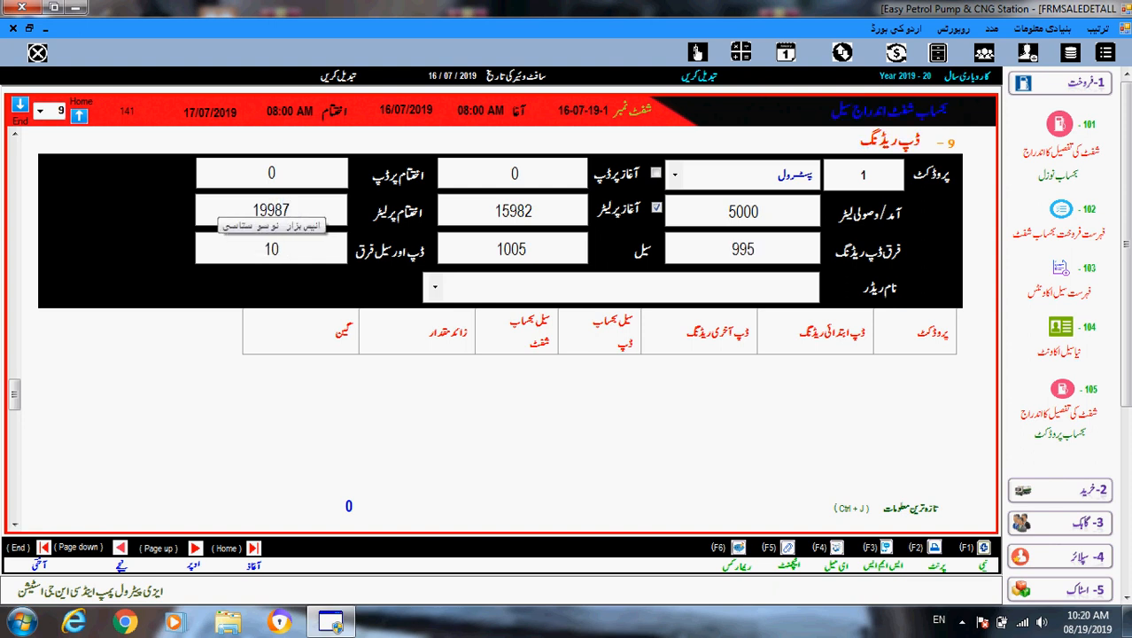
pyautogui.moveTo(292, 210); pyautogui.dragTo(251, 210)
pyautogui.moveTo(283, 249); pyautogui.dragTo(257, 249)
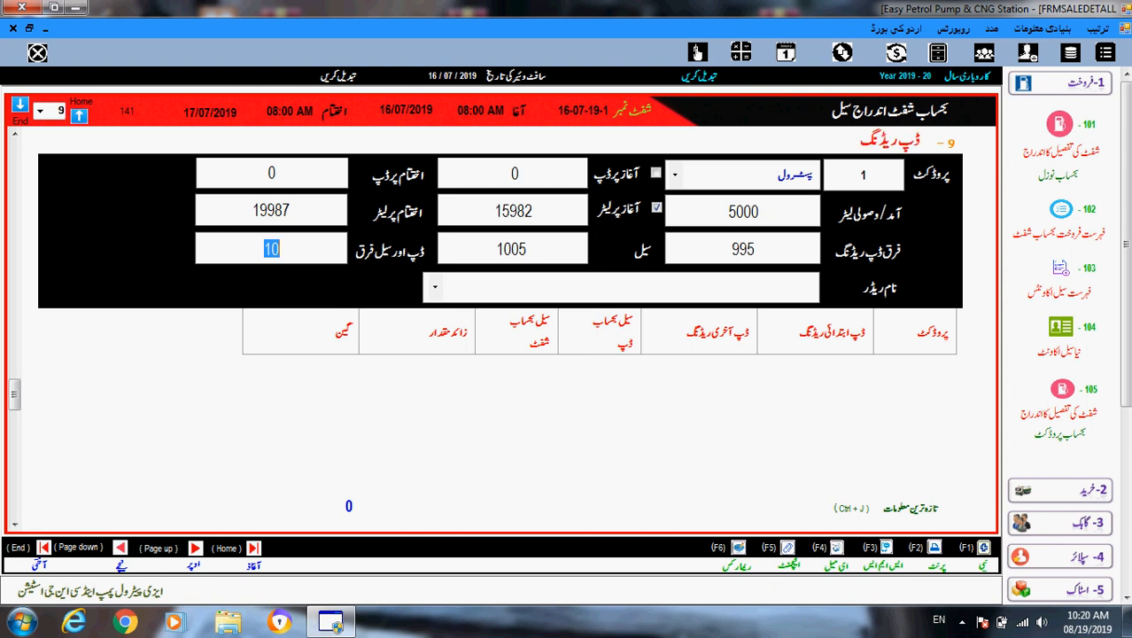
pyautogui.press('Return')
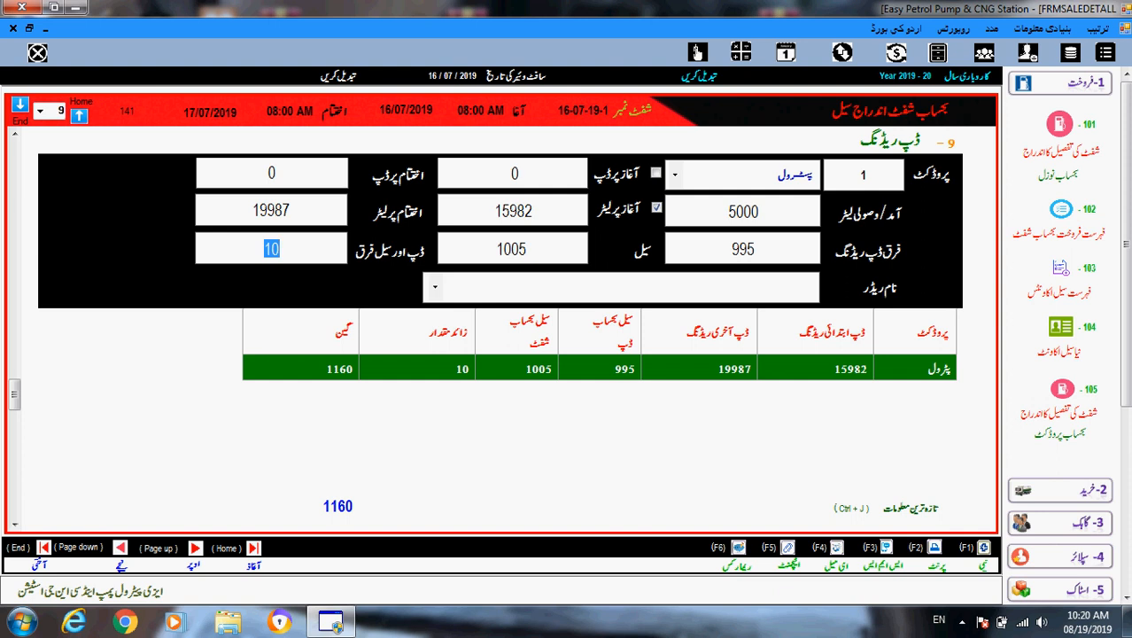
# Choose product 2 (diesel) and copy the dip-to-sale difference, without its minus sign, as closing litres: 8468
pyautogui.doubleClick(863, 176)
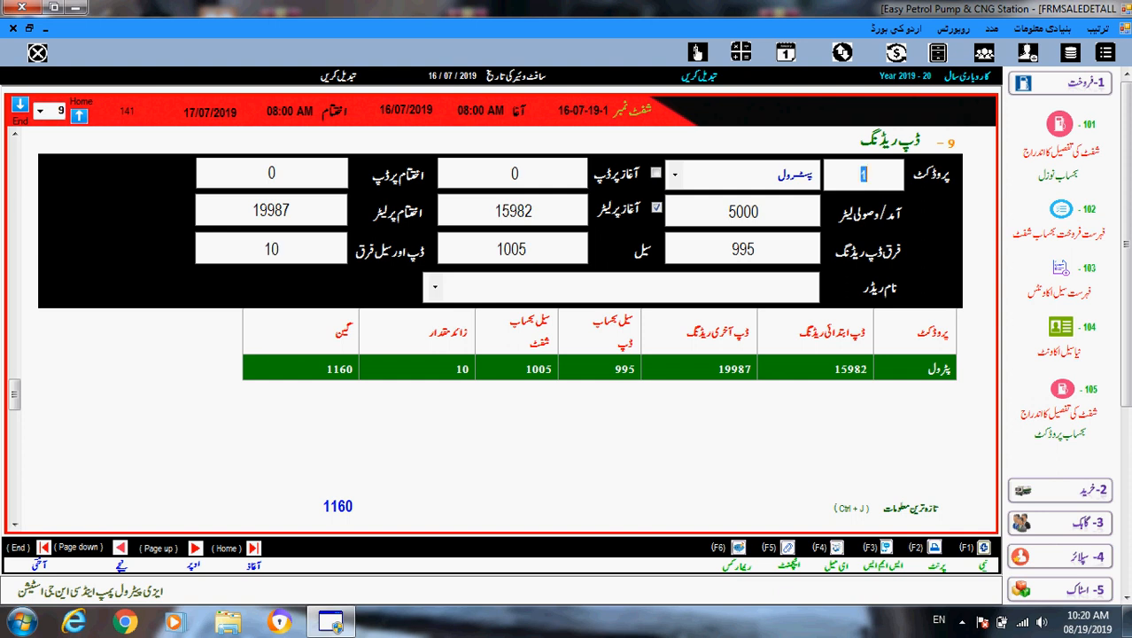
pyautogui.write('2')
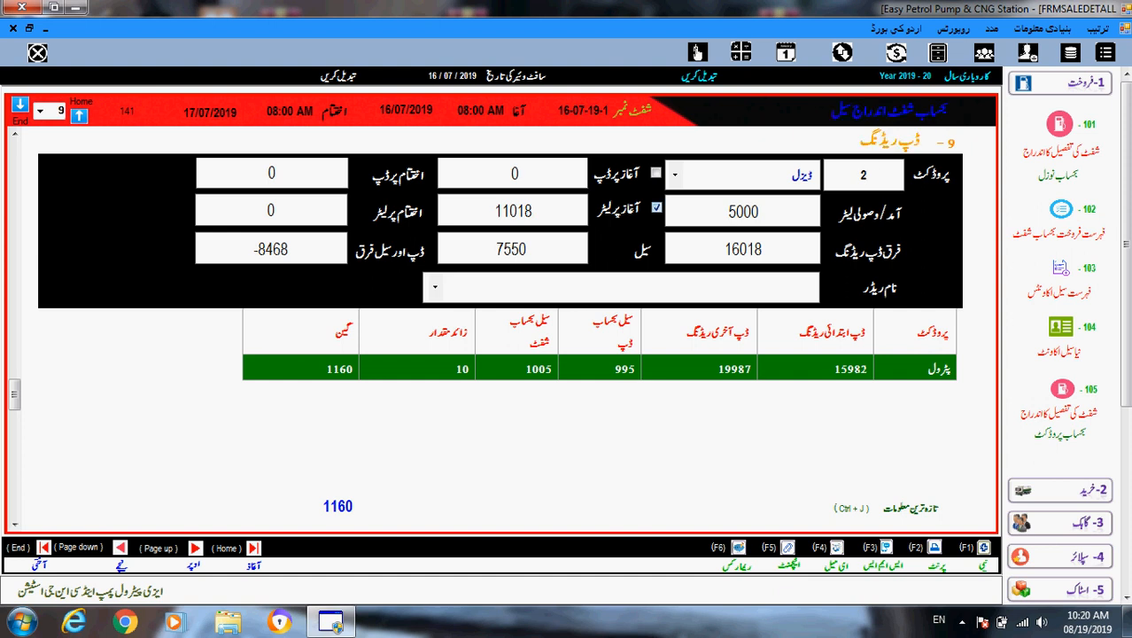
pyautogui.press('Return')
pyautogui.press('Return')
pyautogui.hotkey('ctrl', 'c')
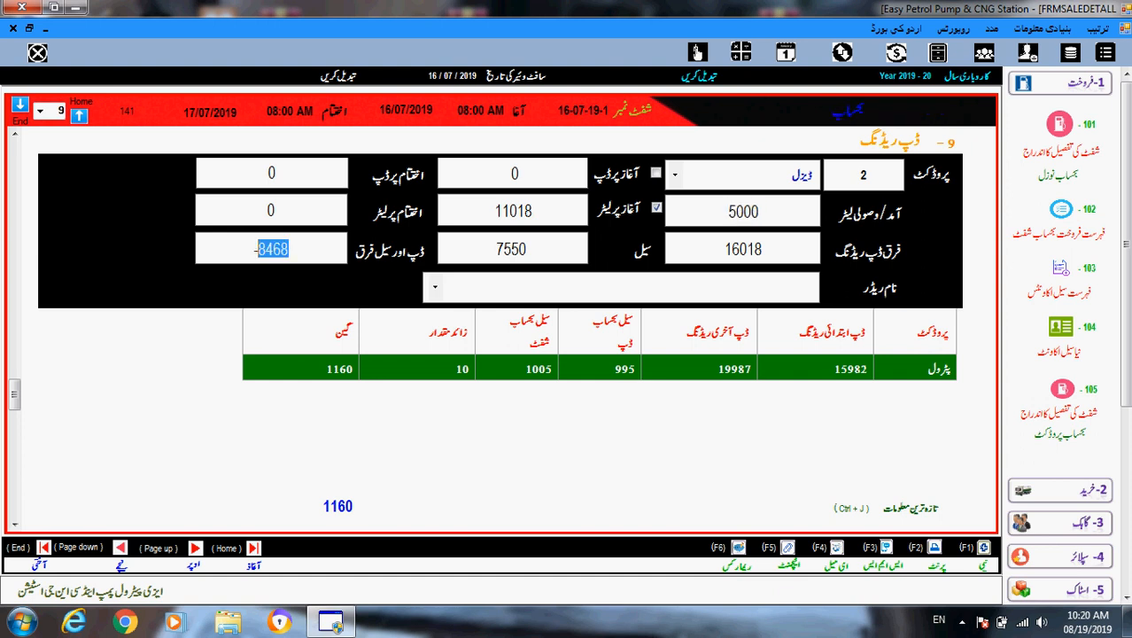
pyautogui.doubleClick(271, 211)
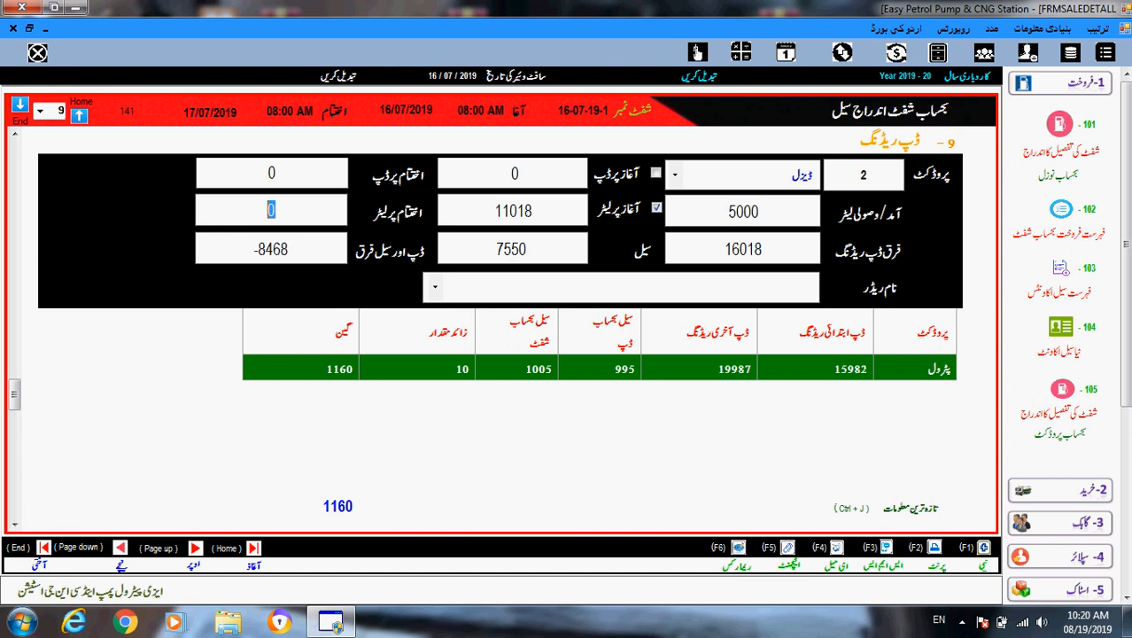
pyautogui.hotkey('ctrl', 'v')
pyautogui.press('Left')
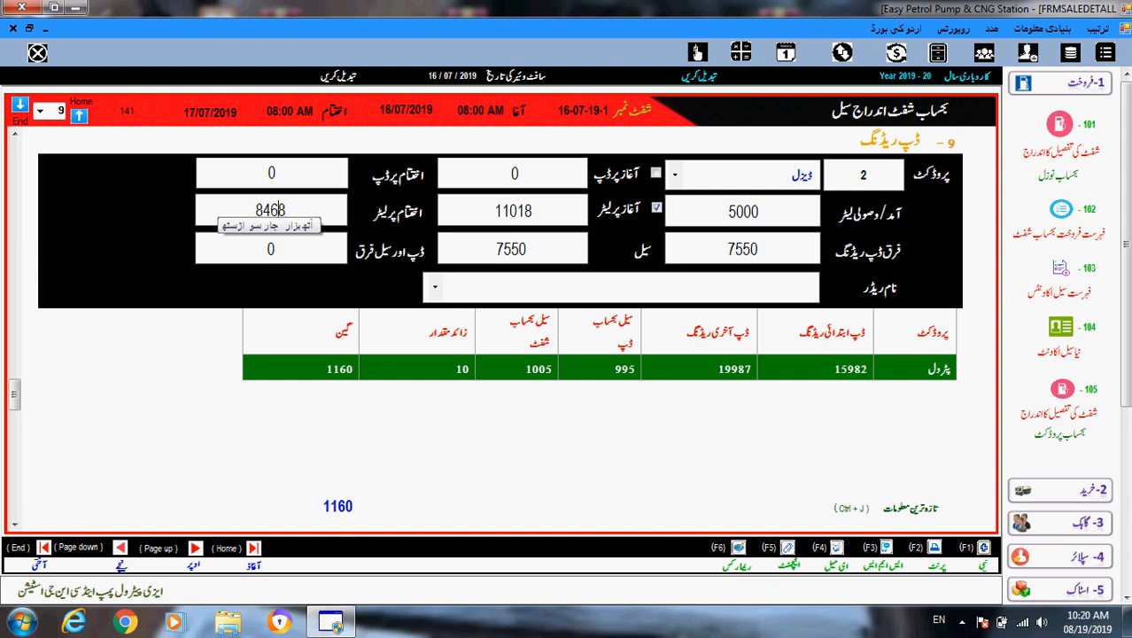
# Change diesel's closing litres to 8488, save the dip reading, and check the diesel and petrol rows
pyautogui.press('BackSpace')
pyautogui.write('8')
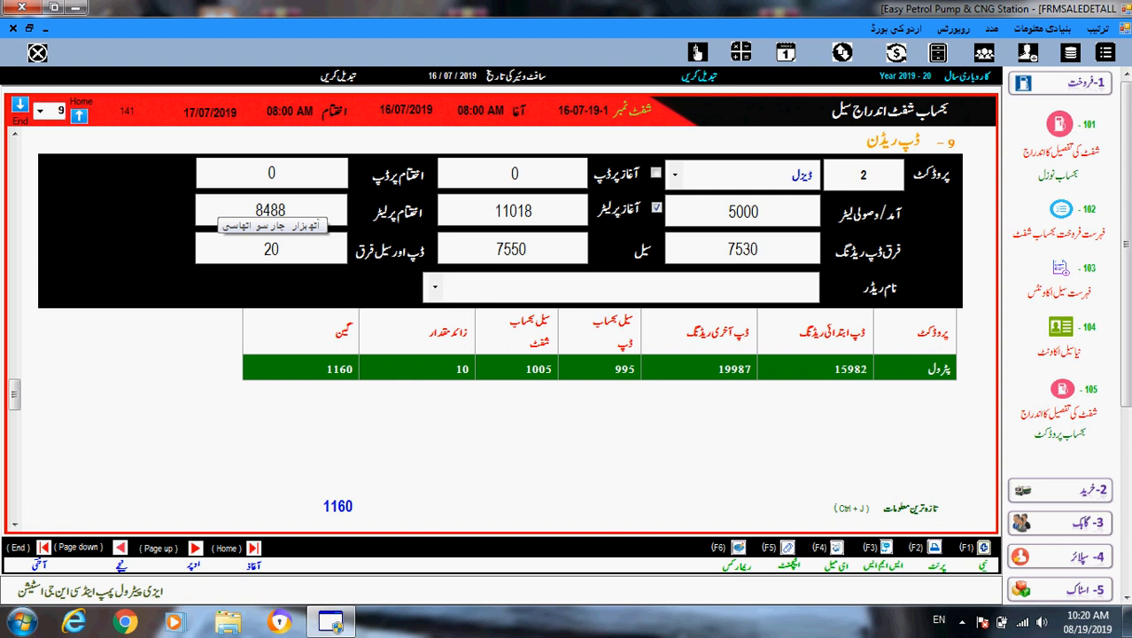
pyautogui.click(280, 249)
pyautogui.doubleClick(267, 249)
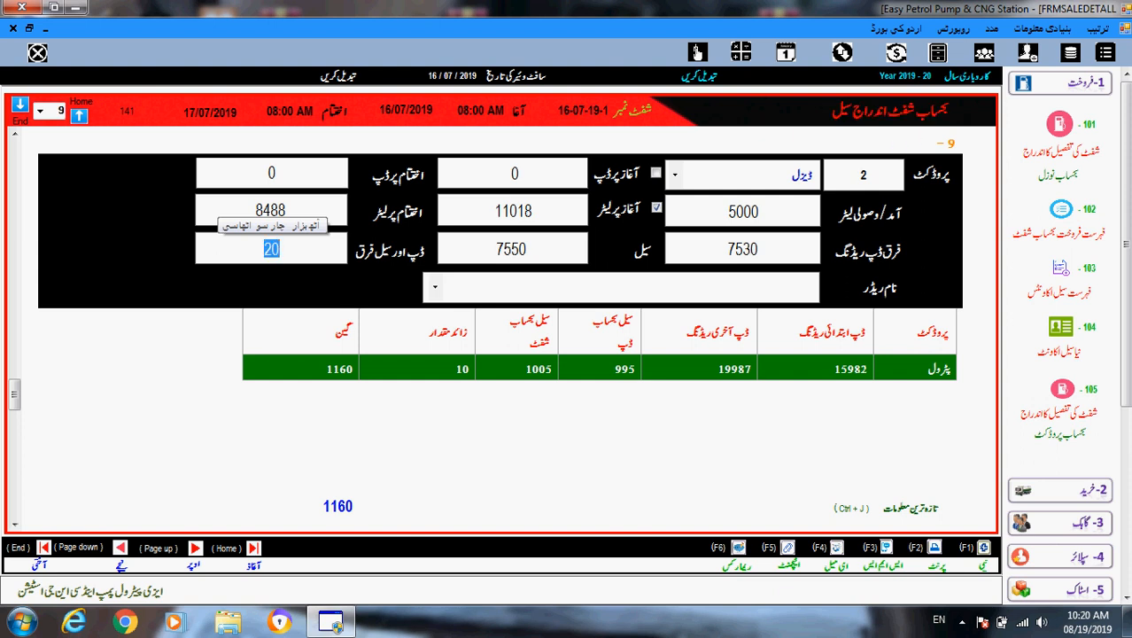
pyautogui.click(760, 249)
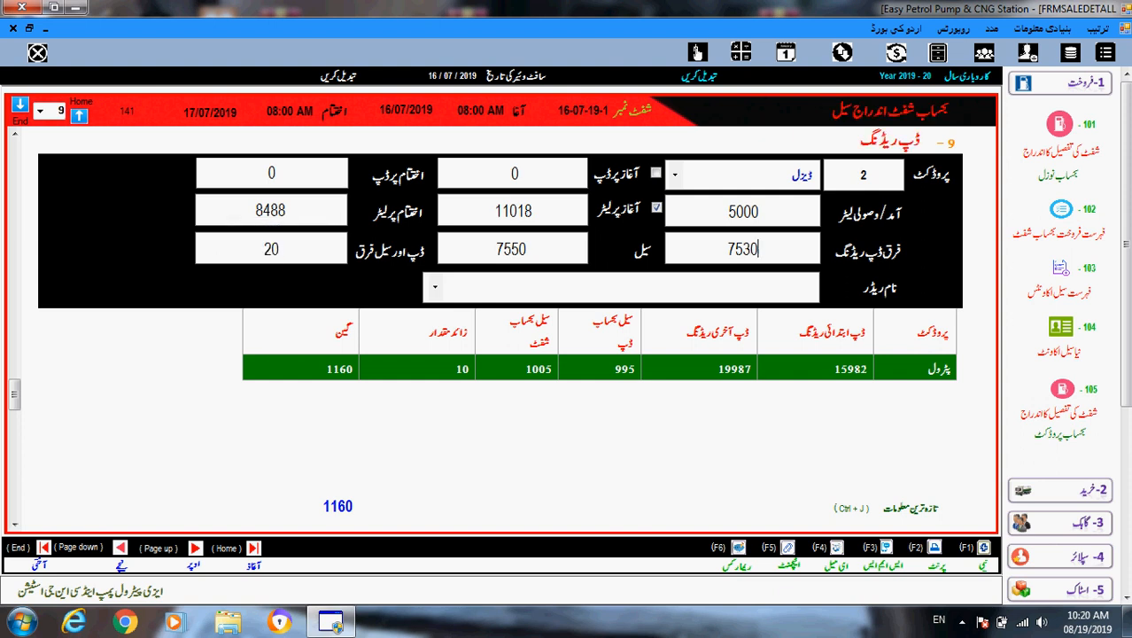
pyautogui.press('Return')
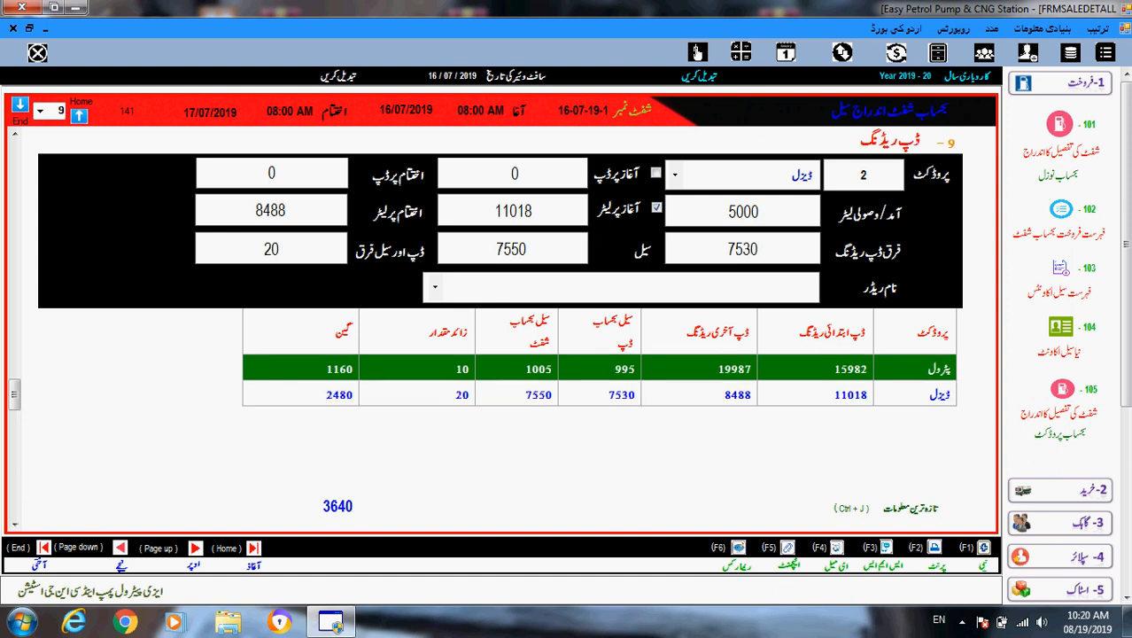
pyautogui.click(600, 395)
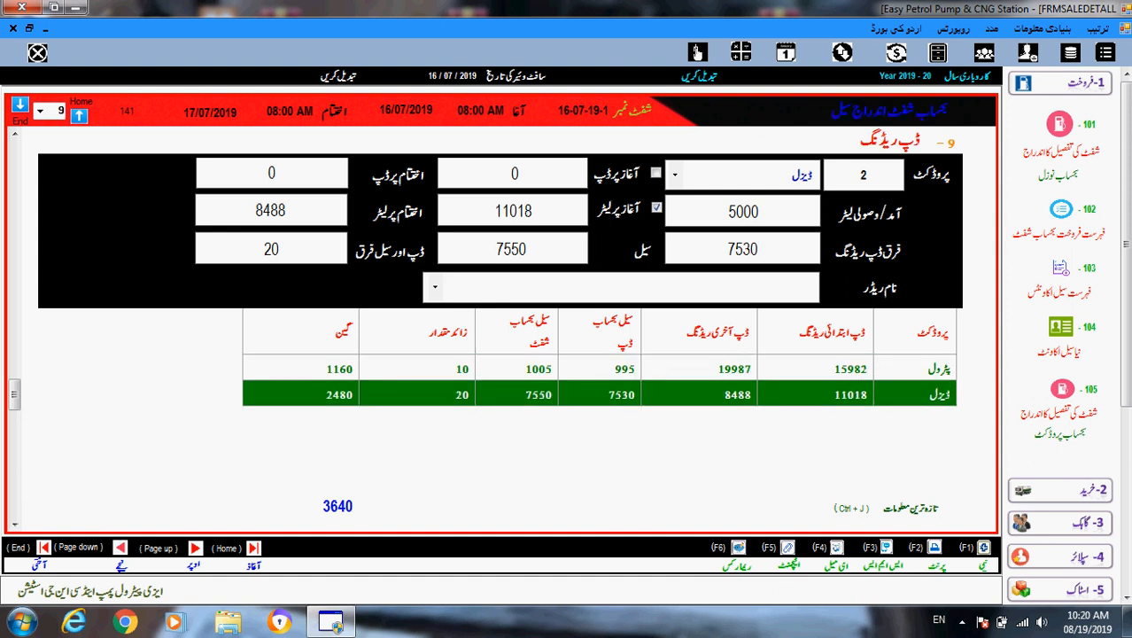
pyautogui.click(600, 369)
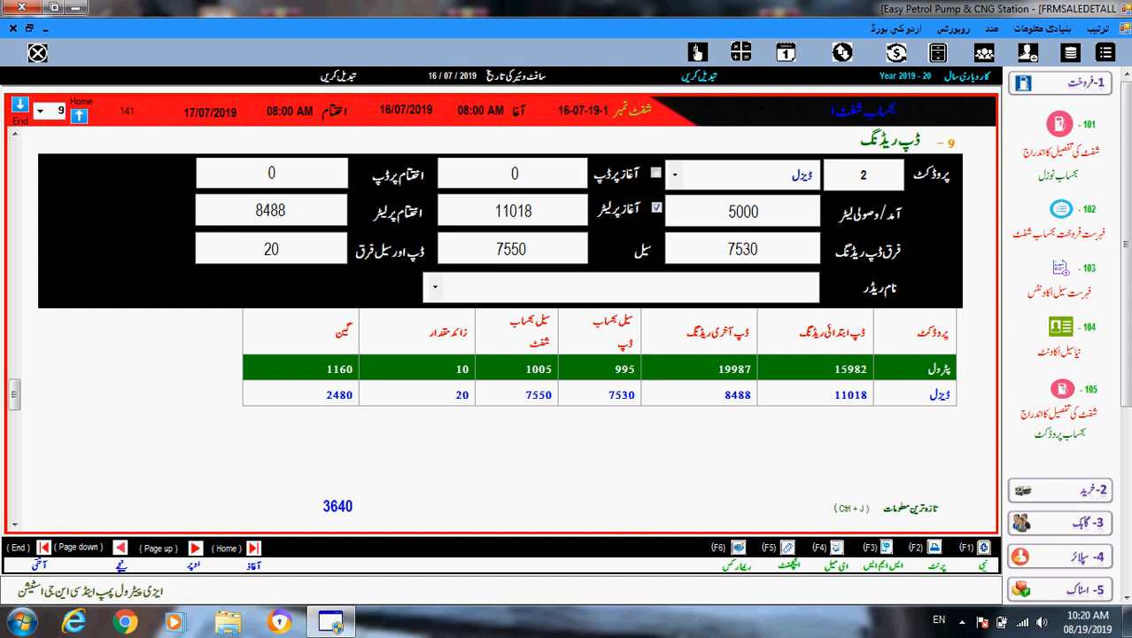
# In the supplier payments and orders section, start a payment to supplier 1 (شیل پاکستان) with an amount of 800000
pyautogui.press('pagedown')
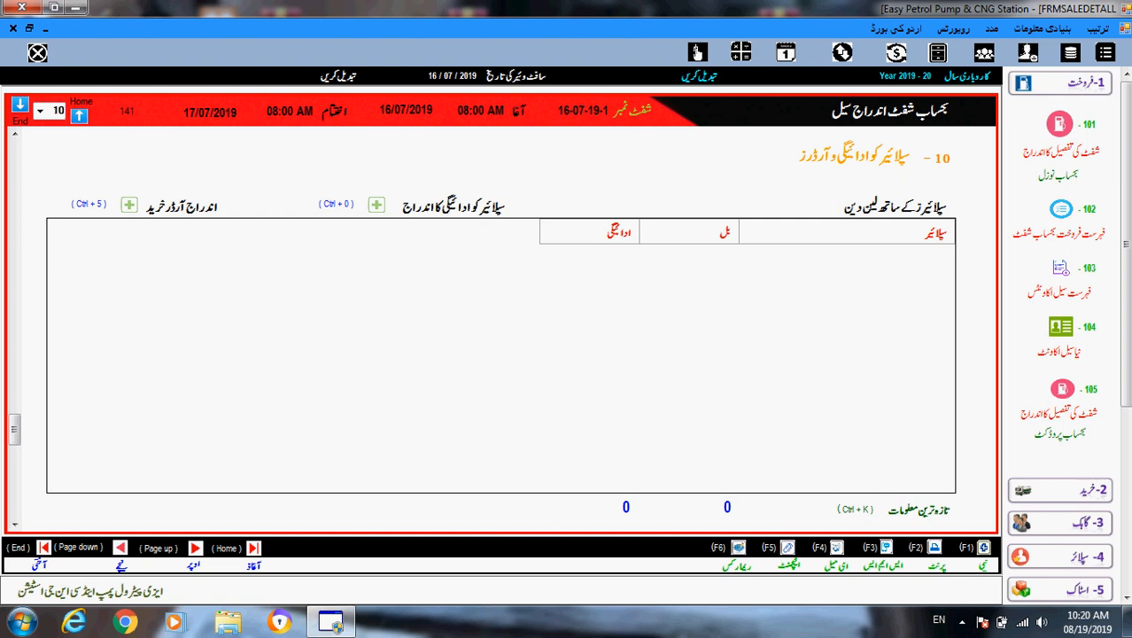
pyautogui.hotkey('ctrl', '0')
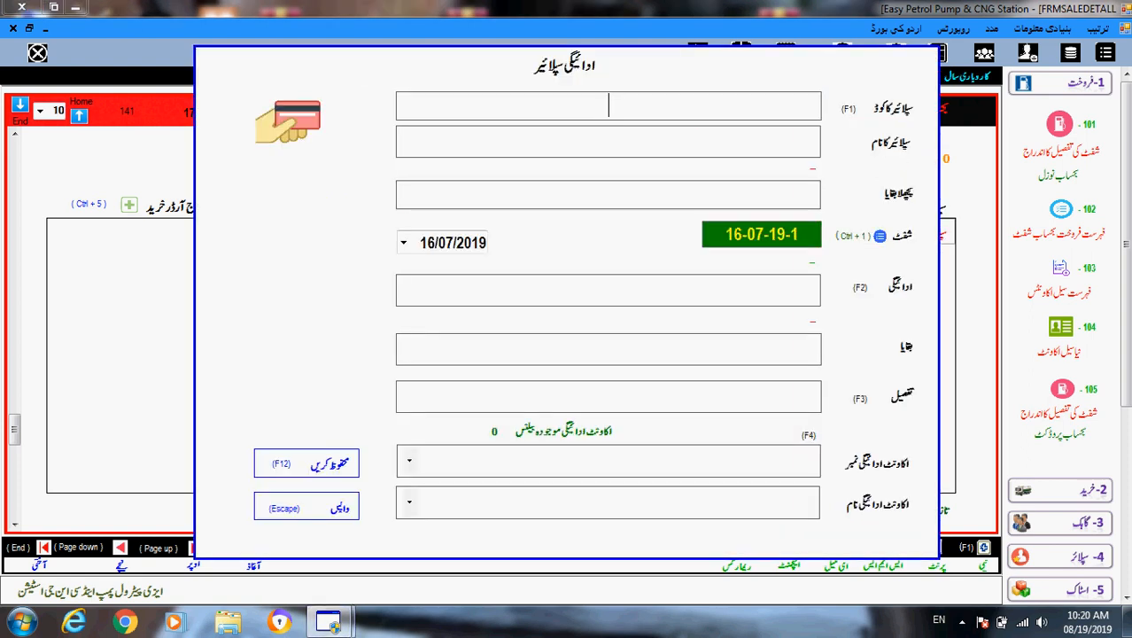
pyautogui.write('1')
pyautogui.press('Return')
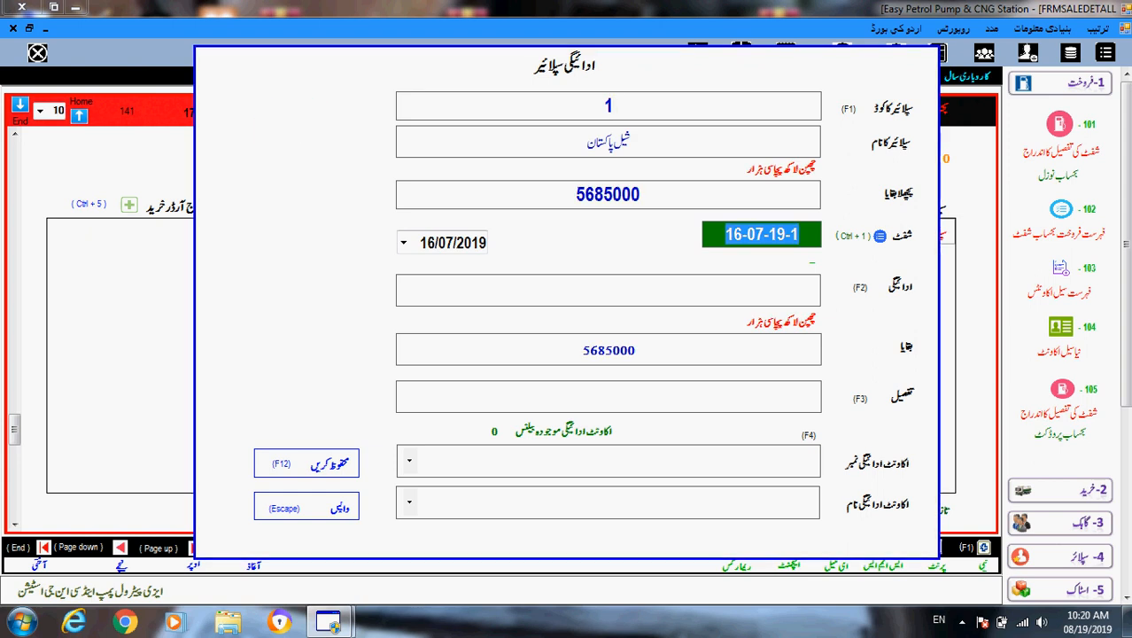
pyautogui.press('Return')
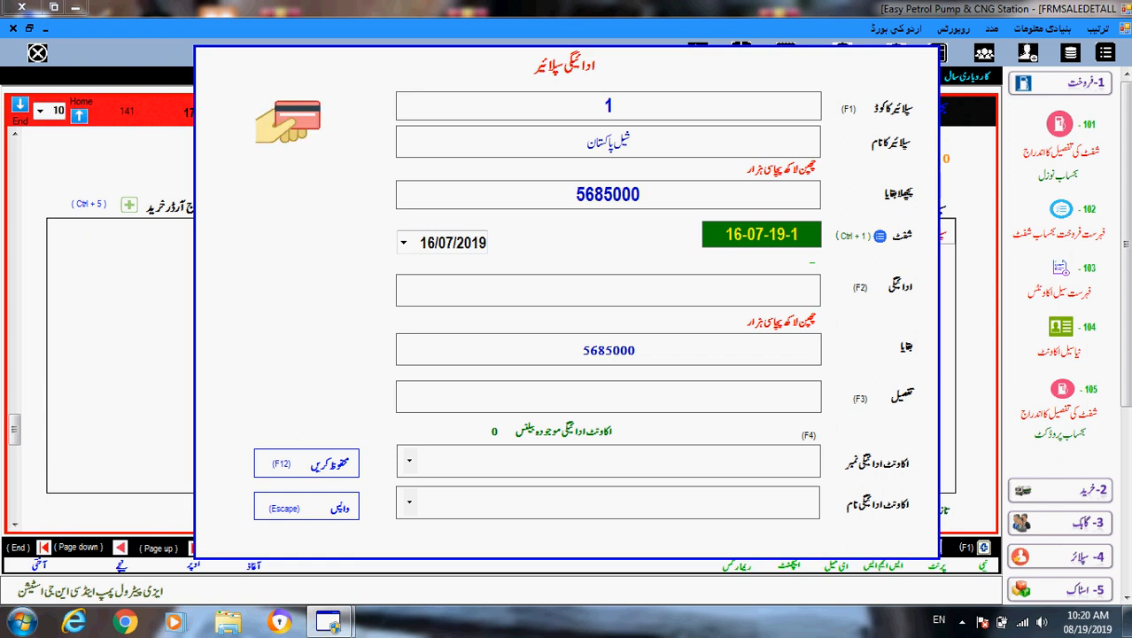
pyautogui.write('80')
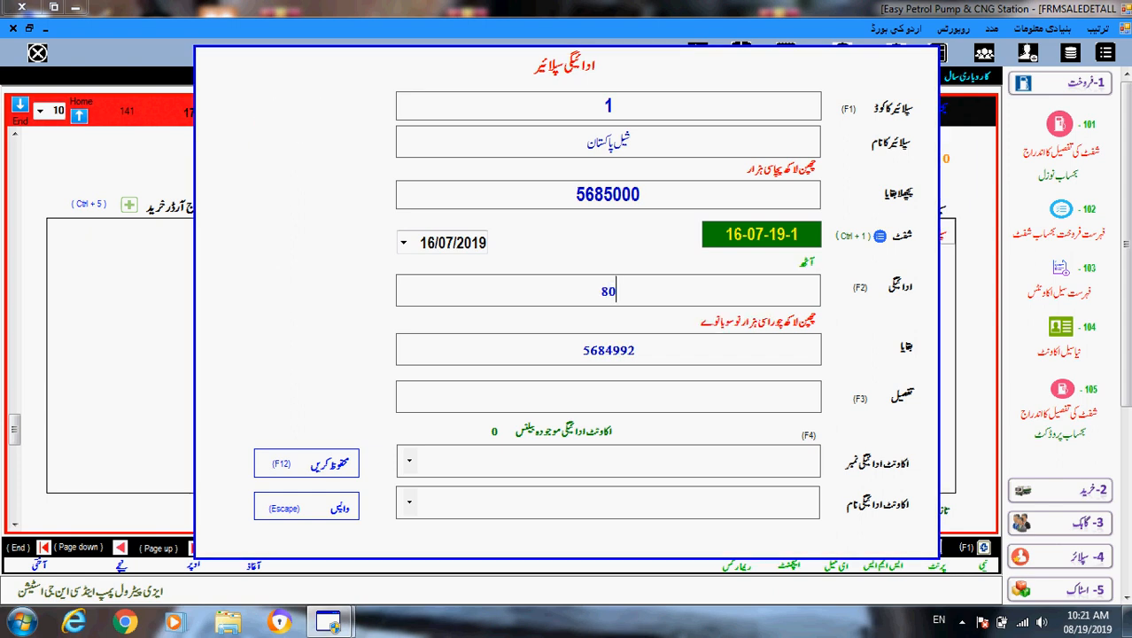
pyautogui.write('0000')
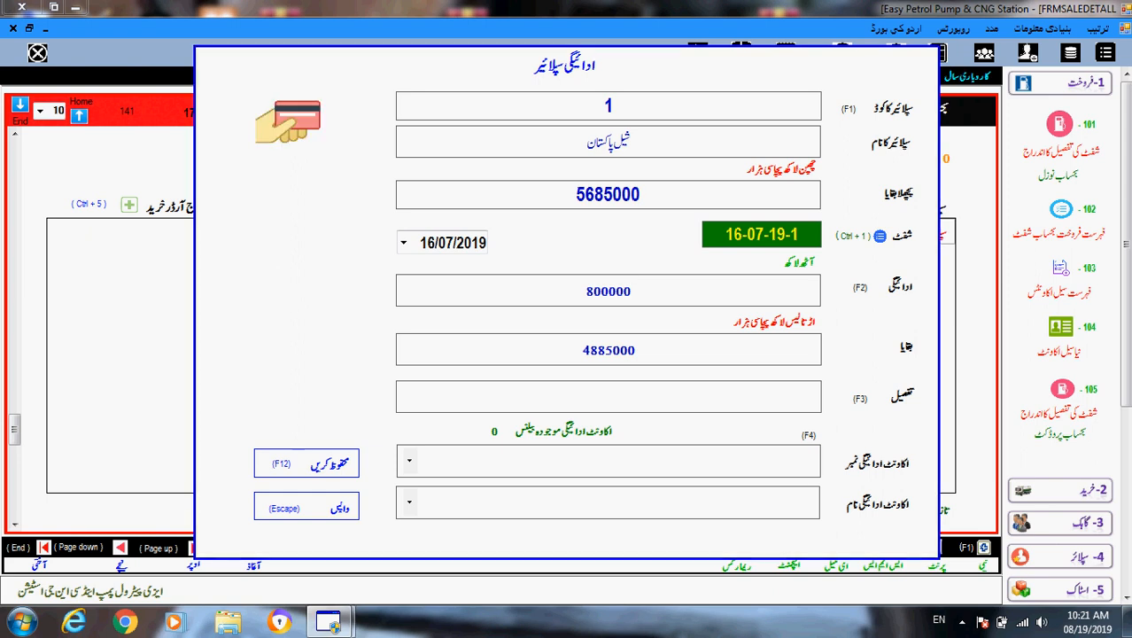
# Choose the pump cash account (پمپ کیش) as the paying account, save the supplier payment, and close the form
pyautogui.press('Return')
pyautogui.write('1')
pyautogui.press('Return')
pyautogui.press('F4')
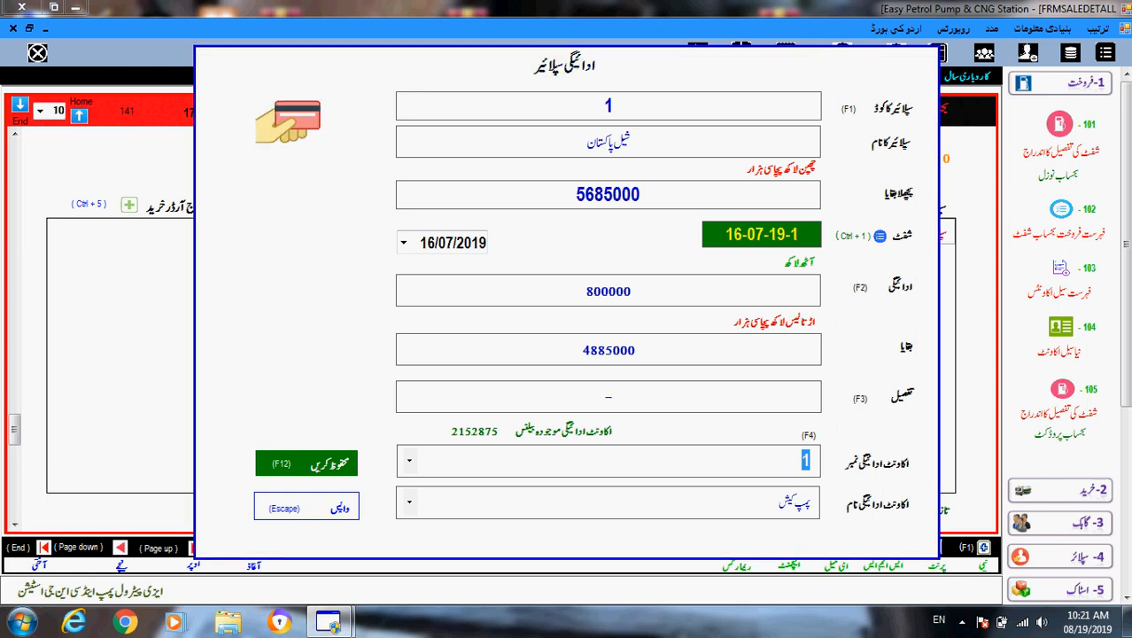
pyautogui.press('F12')
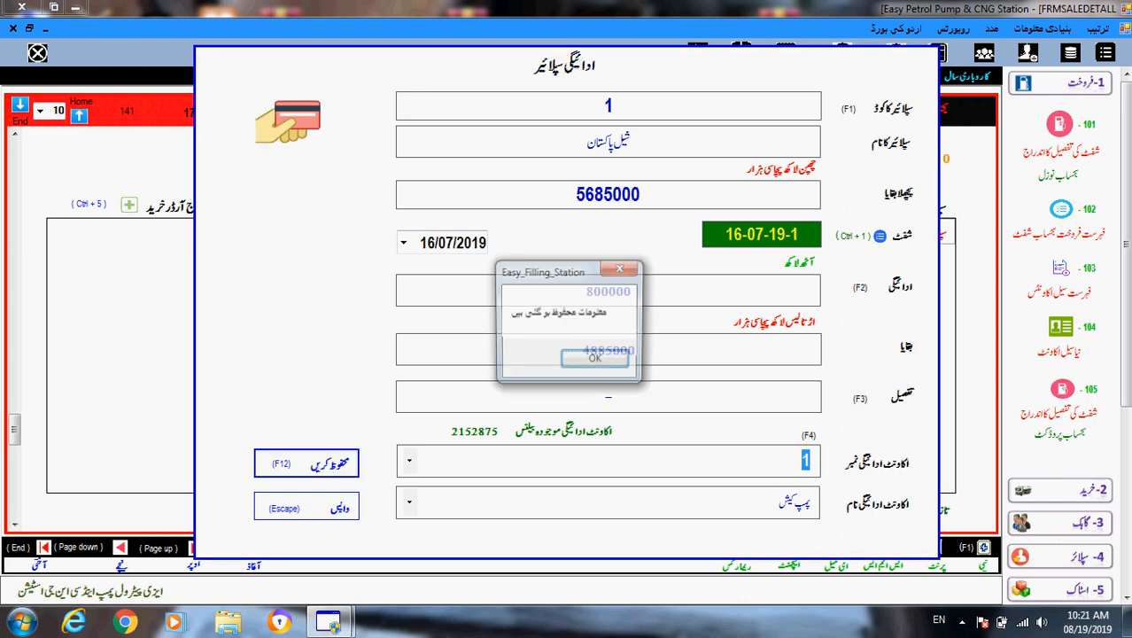
pyautogui.press('Escape')
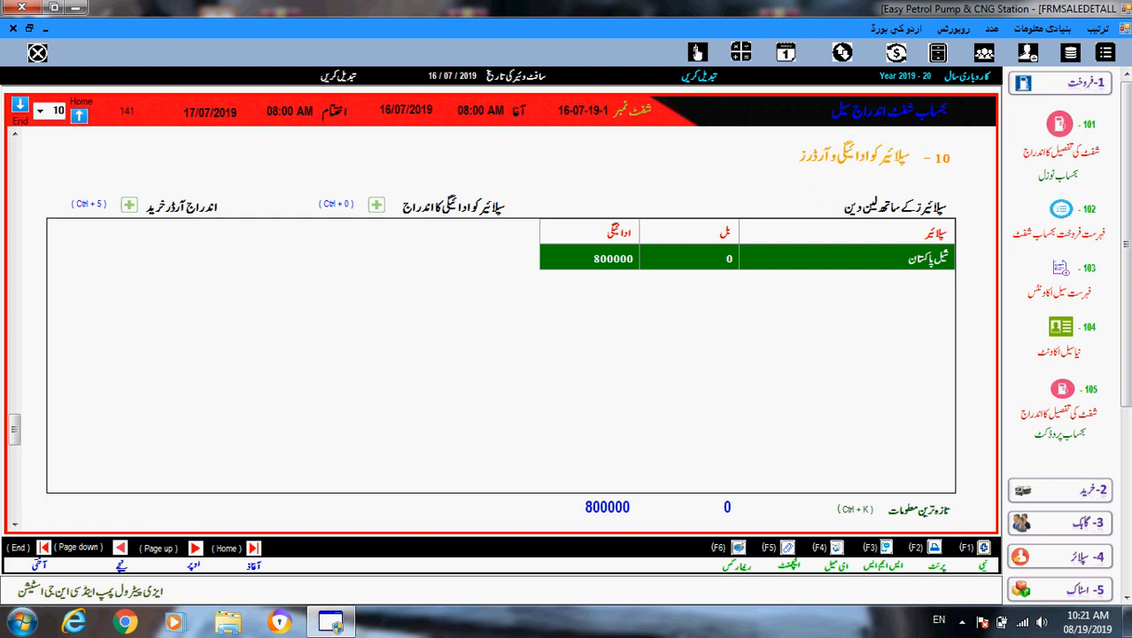
# In the cash and bank account section, start a deposit/withdrawal entry for the pump cash account (پمپ کیش) with 50000 deposited
pyautogui.press('pagedown')
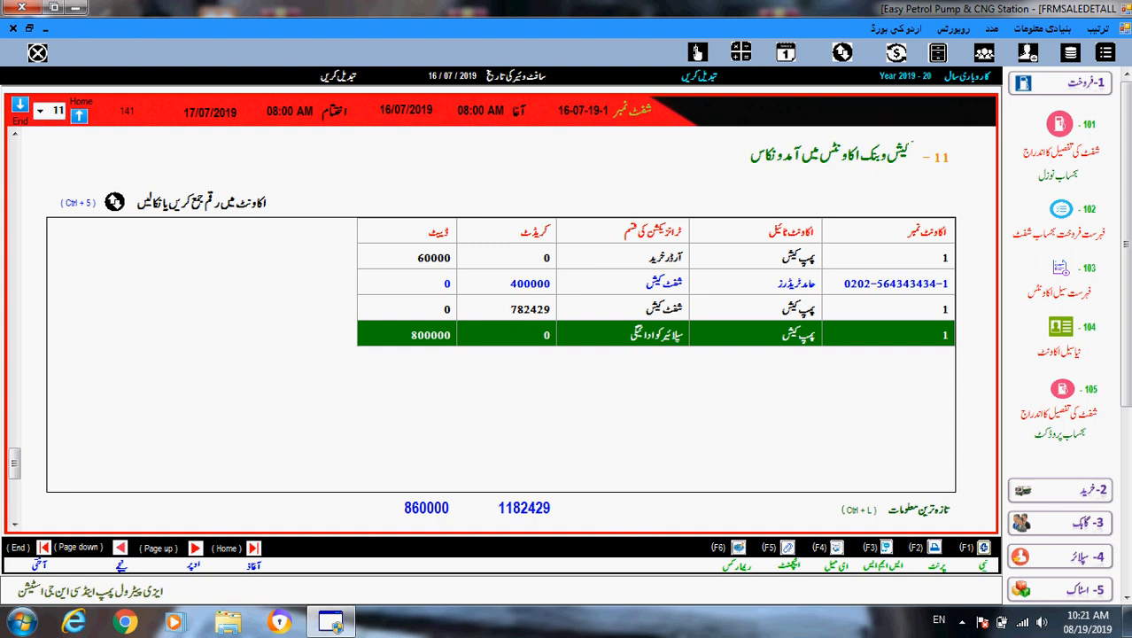
pyautogui.hotkey('ctrl', '5')
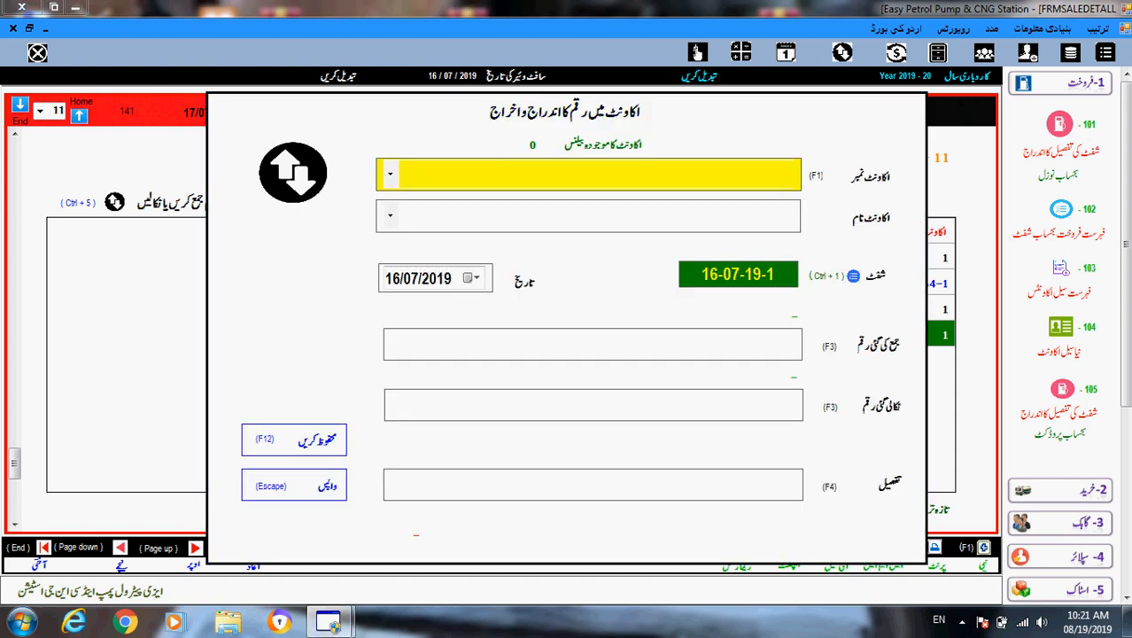
pyautogui.click(390, 174)
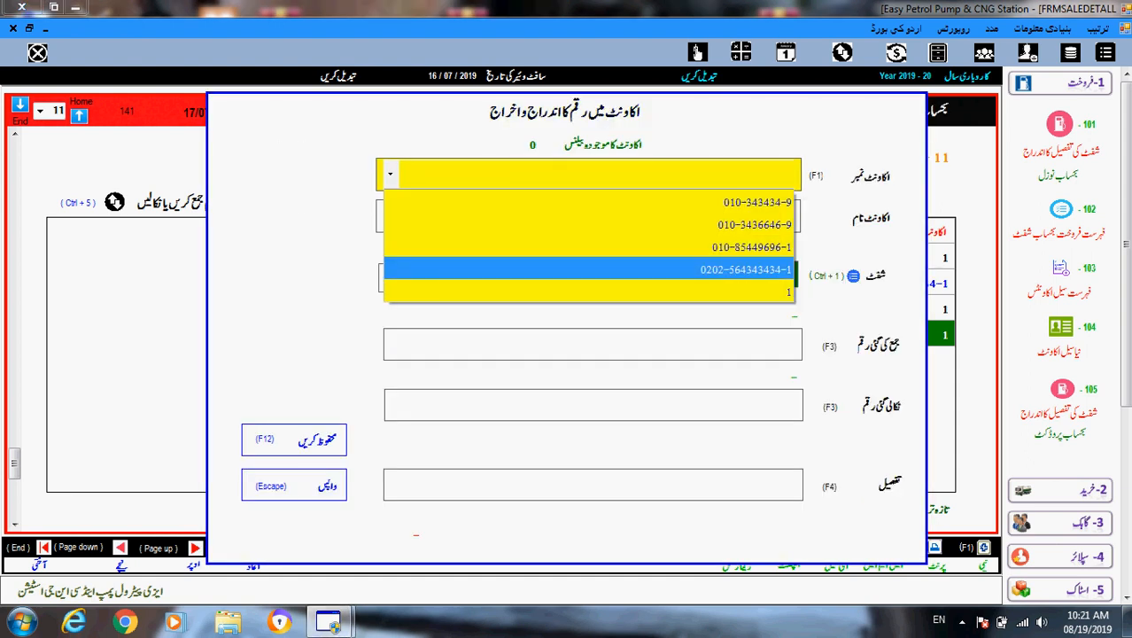
pyautogui.click(588, 291)
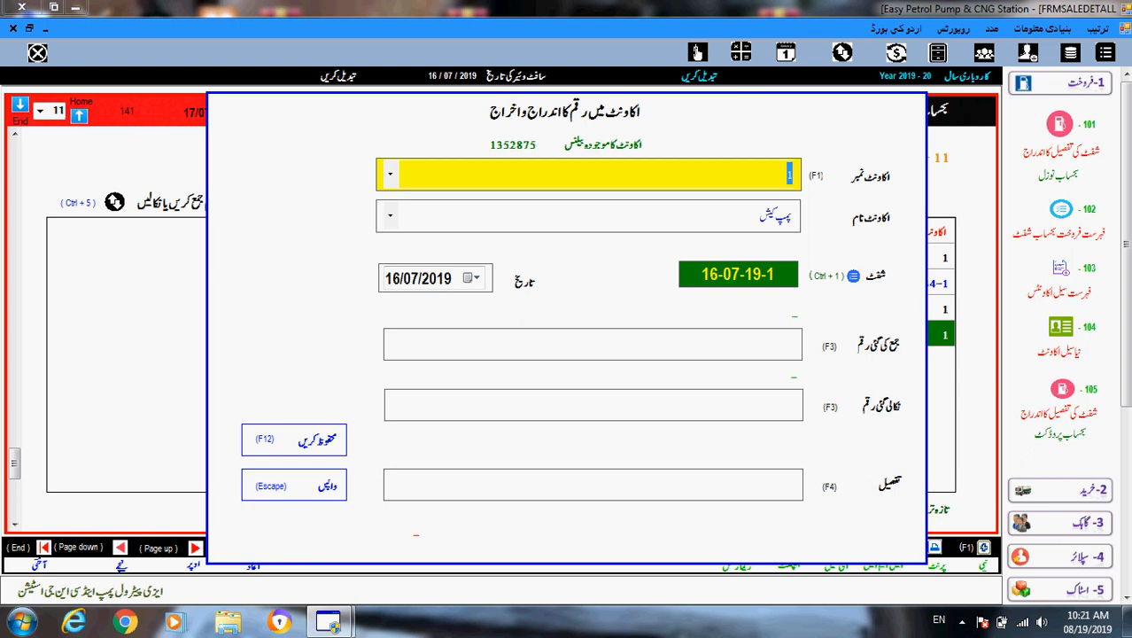
pyautogui.press('Return')
pyautogui.write('50')
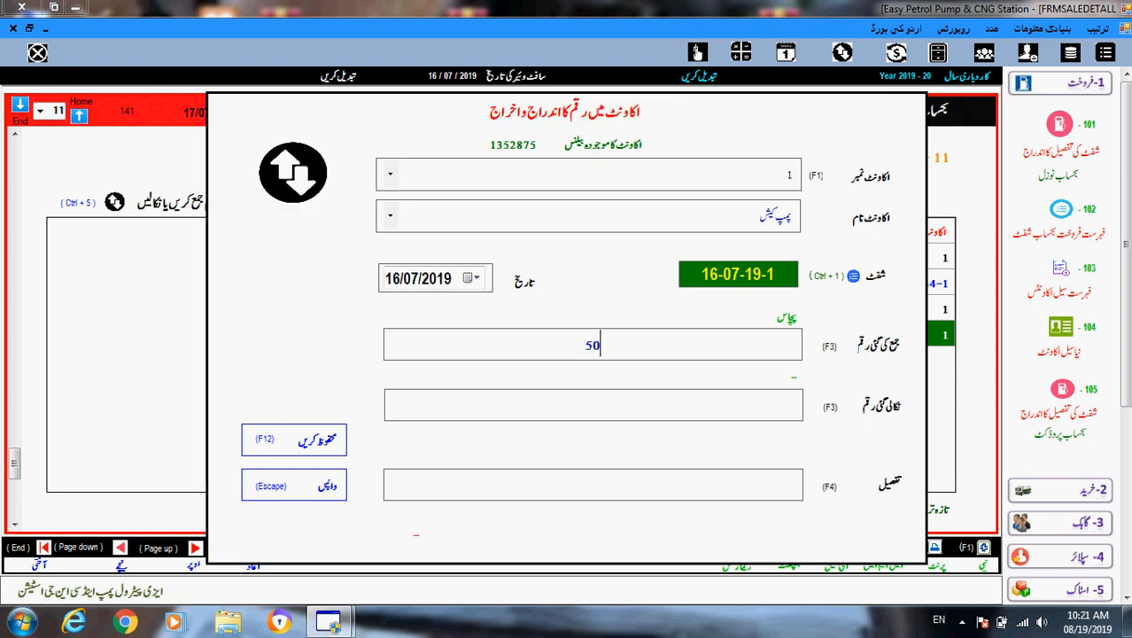
pyautogui.write('000')
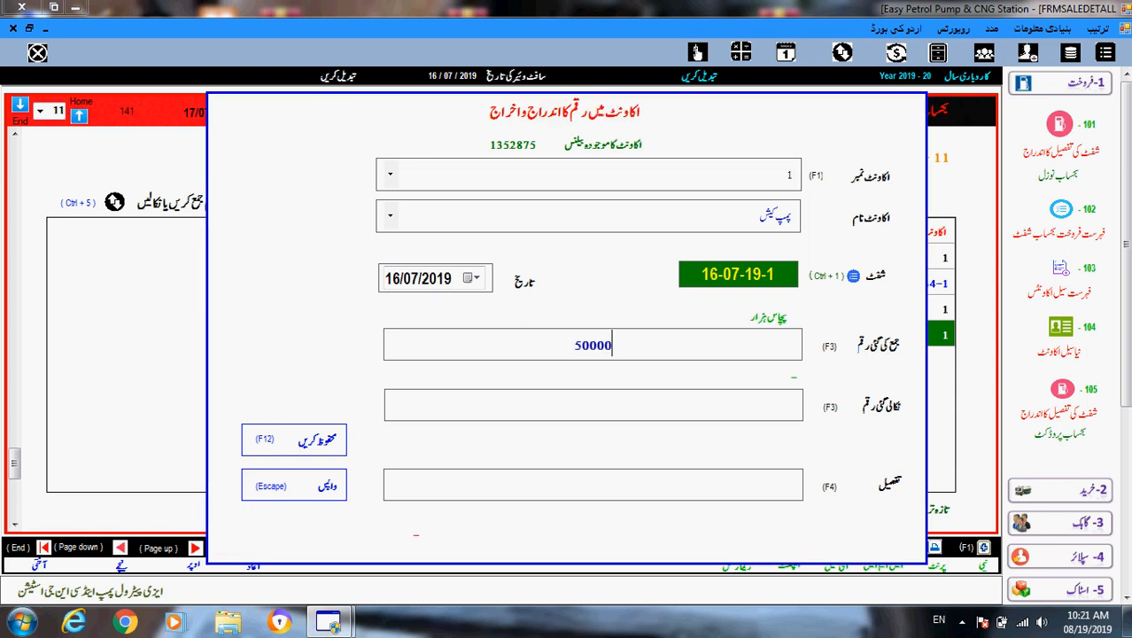
# Set the withdrawn amount to 0, save the account entry, and close the form
pyautogui.press('Return')
pyautogui.write('0')
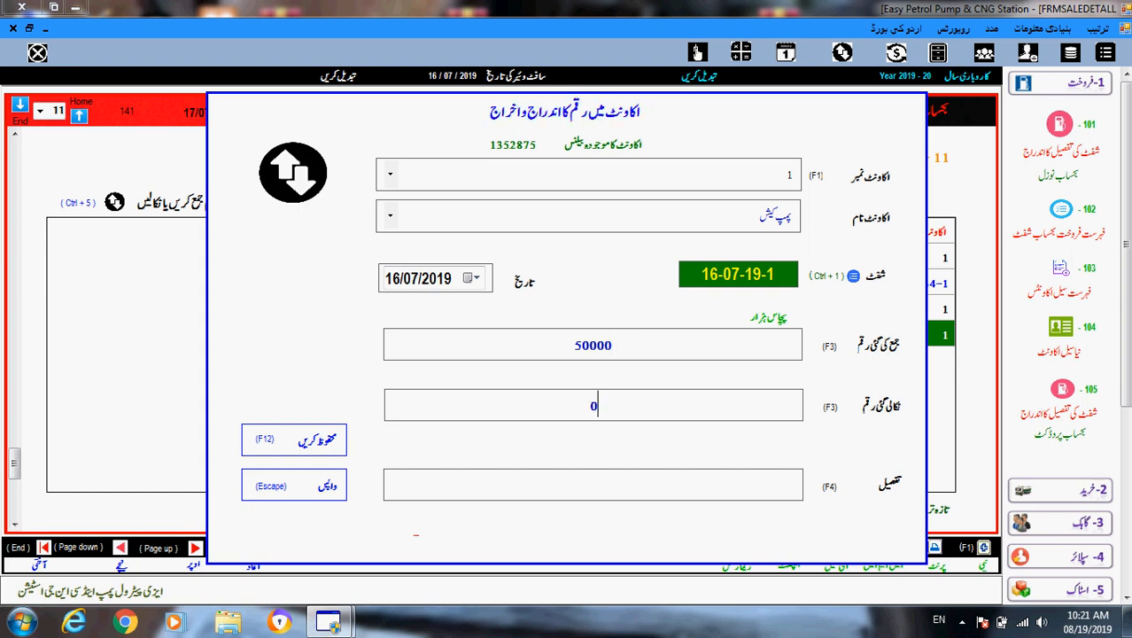
pyautogui.press('Return')
pyautogui.press('Return')
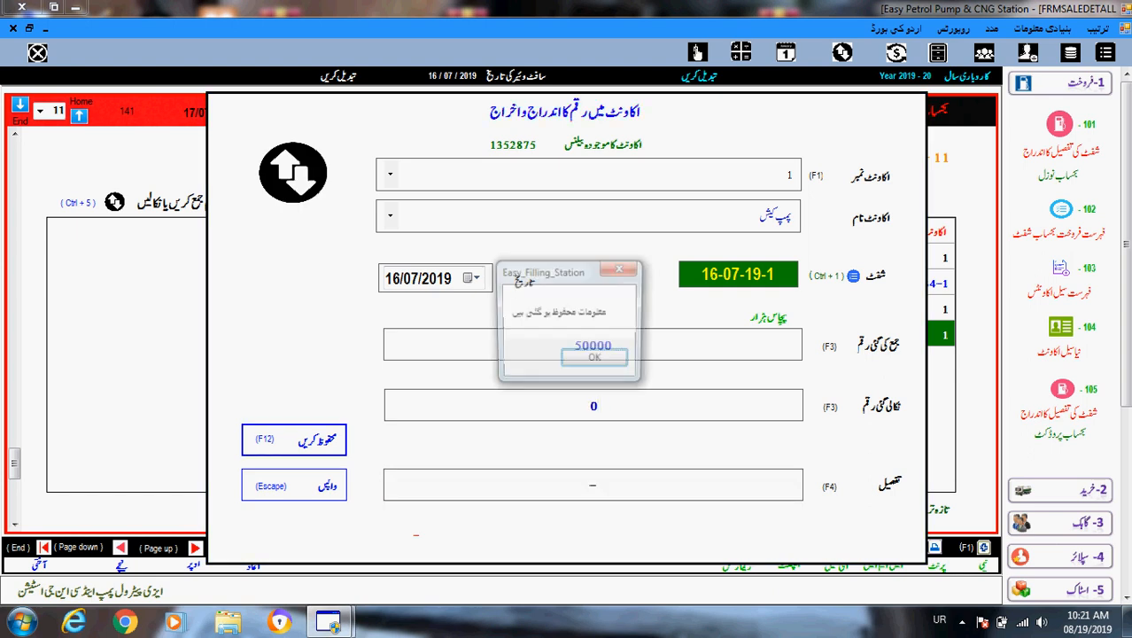
pyautogui.press('Return')
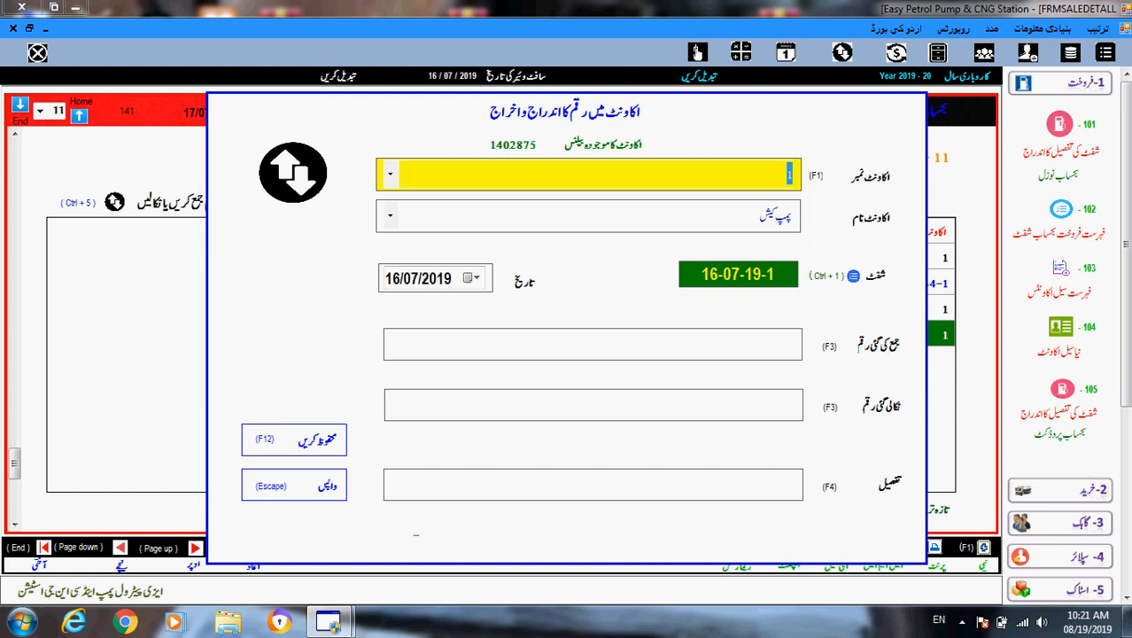
pyautogui.press('Escape')
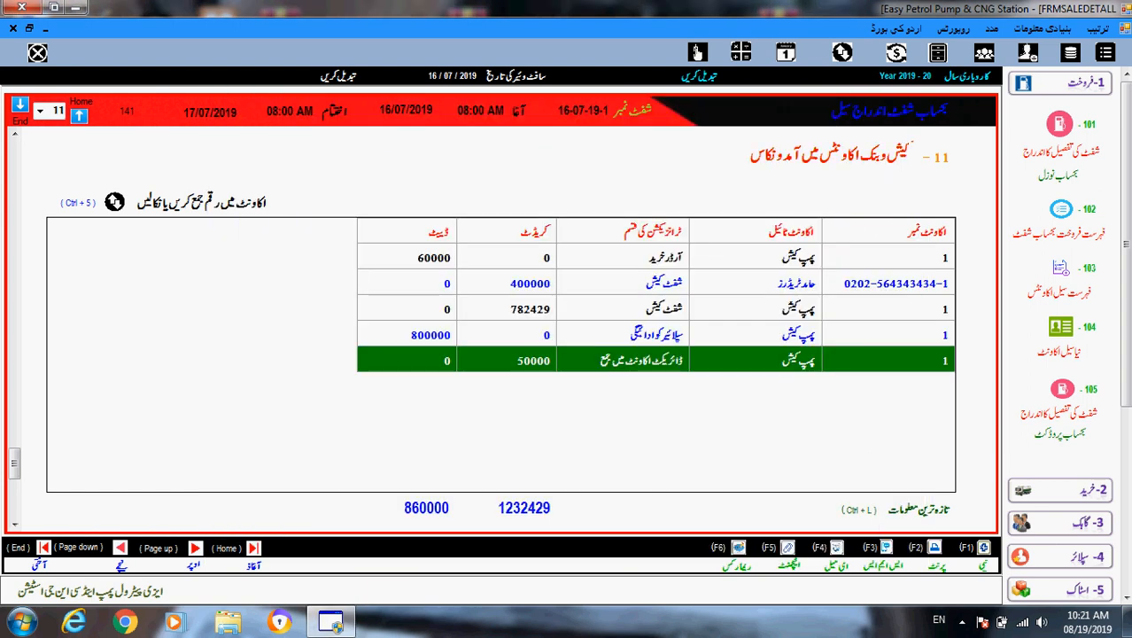
# In section 12, start an account-to-account transfer from the خالد ٹریڈرز account to the pump cash account (پمپ کیش)
pyautogui.press('pagedown')
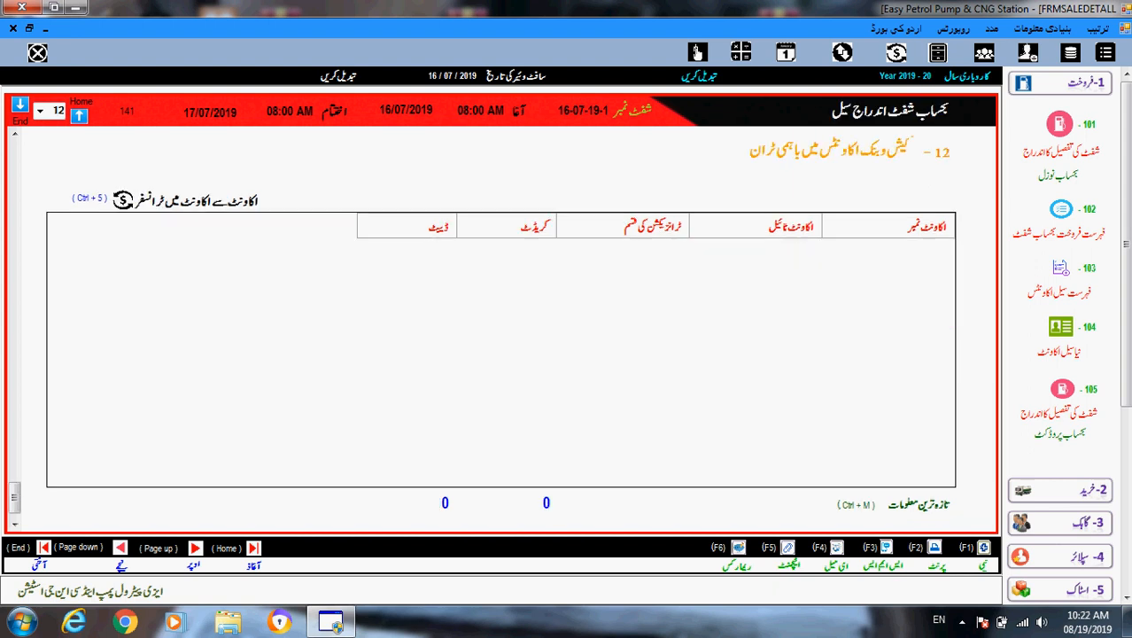
pyautogui.hotkey('ctrl', '5')
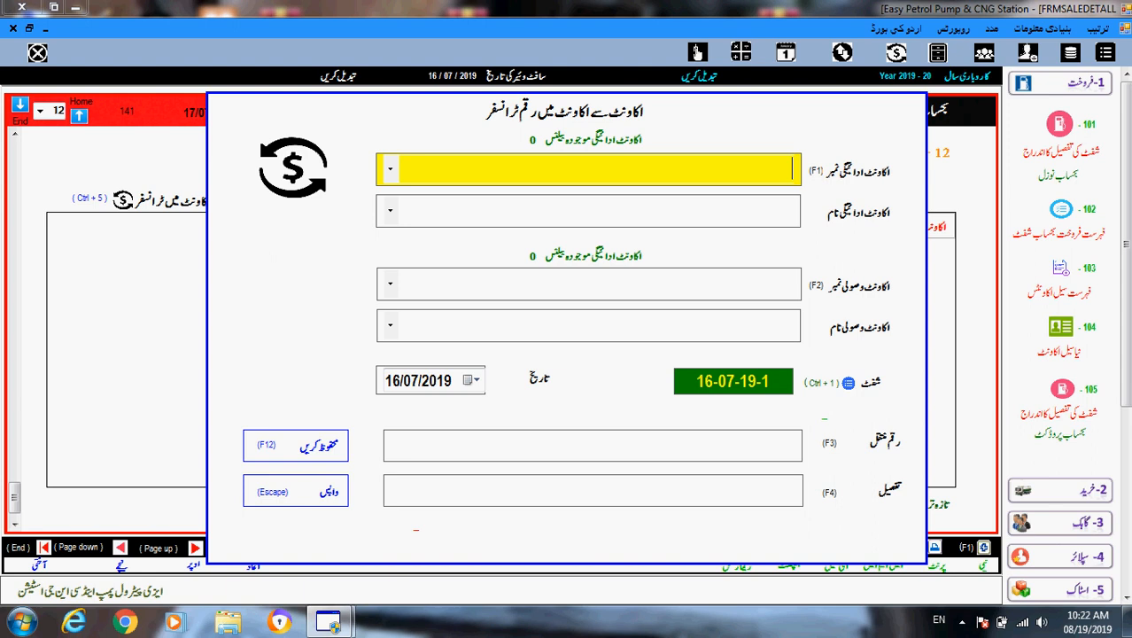
pyautogui.press('F1')
pyautogui.press('Down')
pyautogui.press('Down')
pyautogui.press('Return')
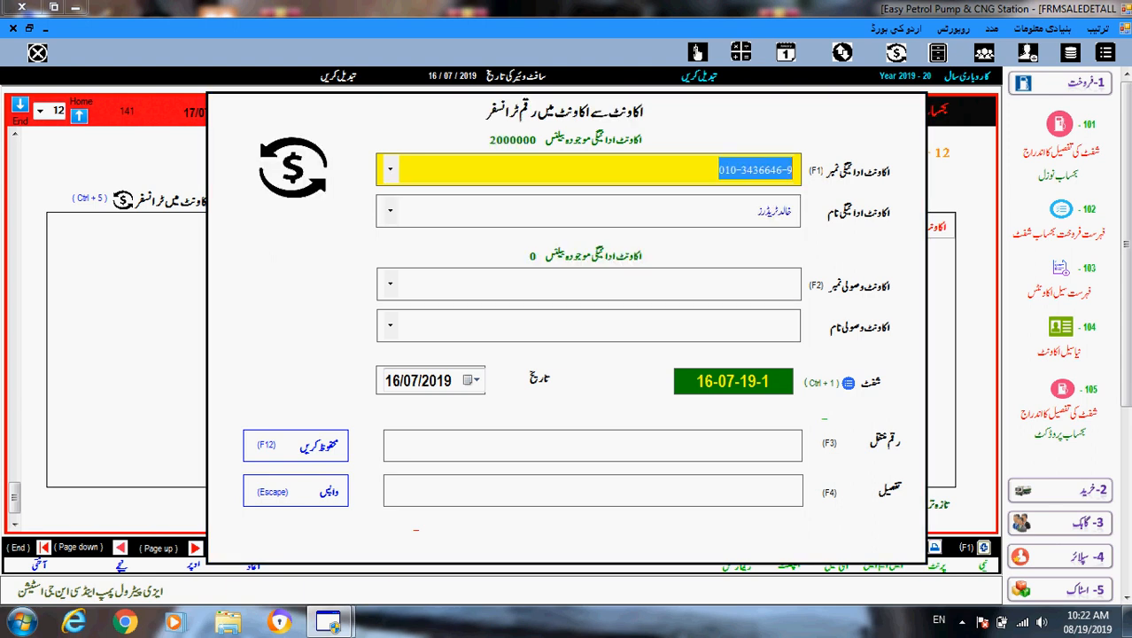
pyautogui.press('F2')
pyautogui.press('Return')
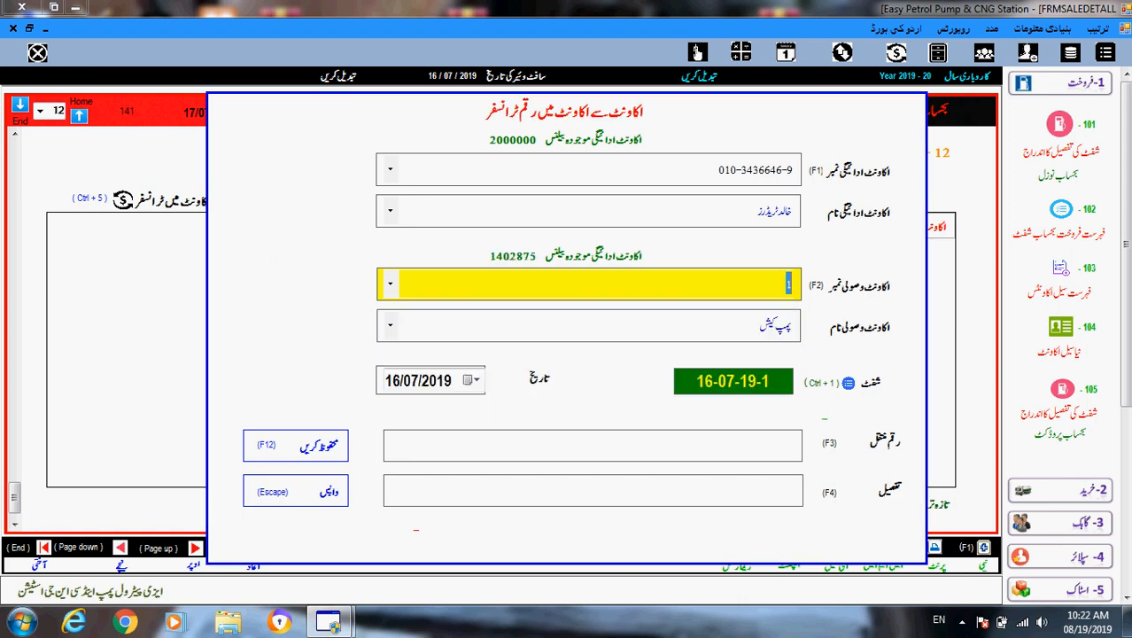
# Set the transferred amount to 400000, save the transfer with the default detail, and close the form
pyautogui.press('F3')
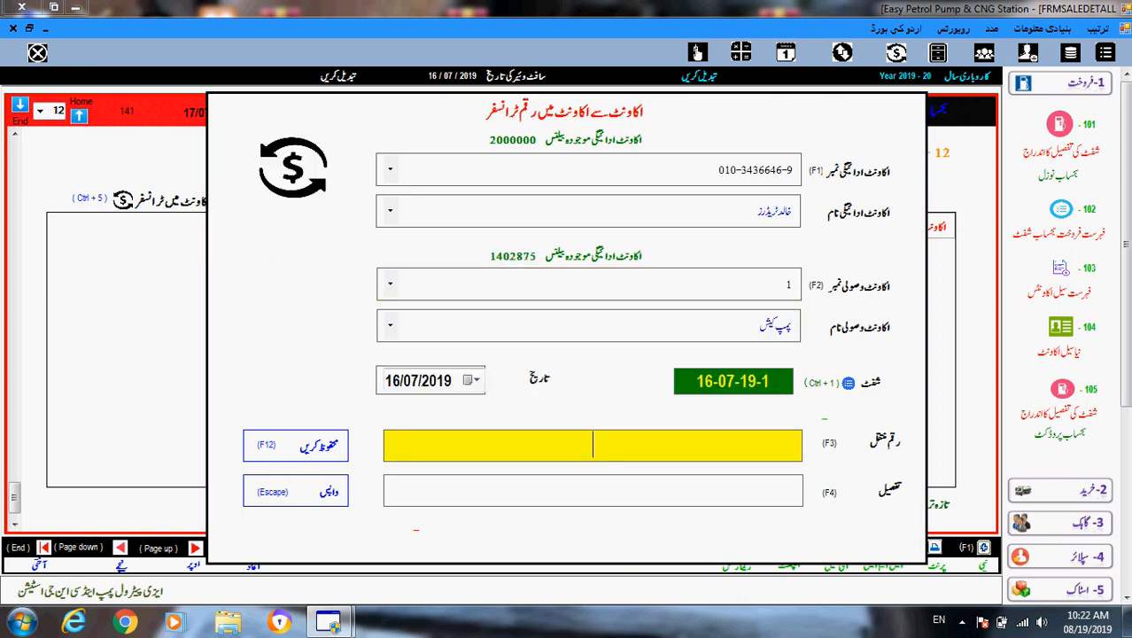
pyautogui.write('4000')
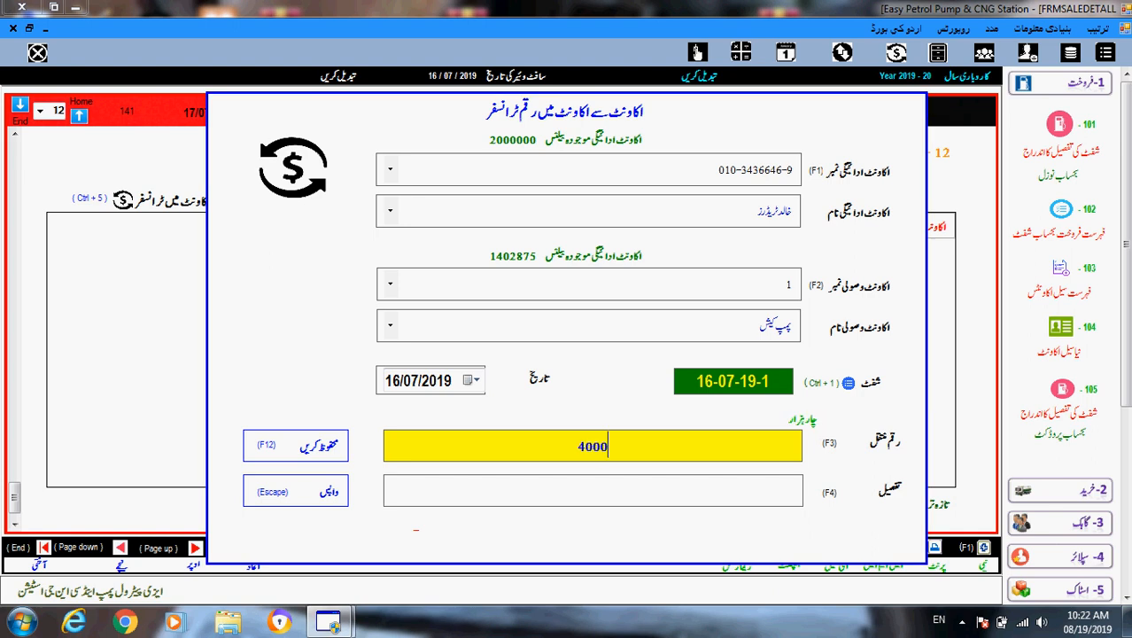
pyautogui.write('00')
pyautogui.press('Return')
pyautogui.press('Return')
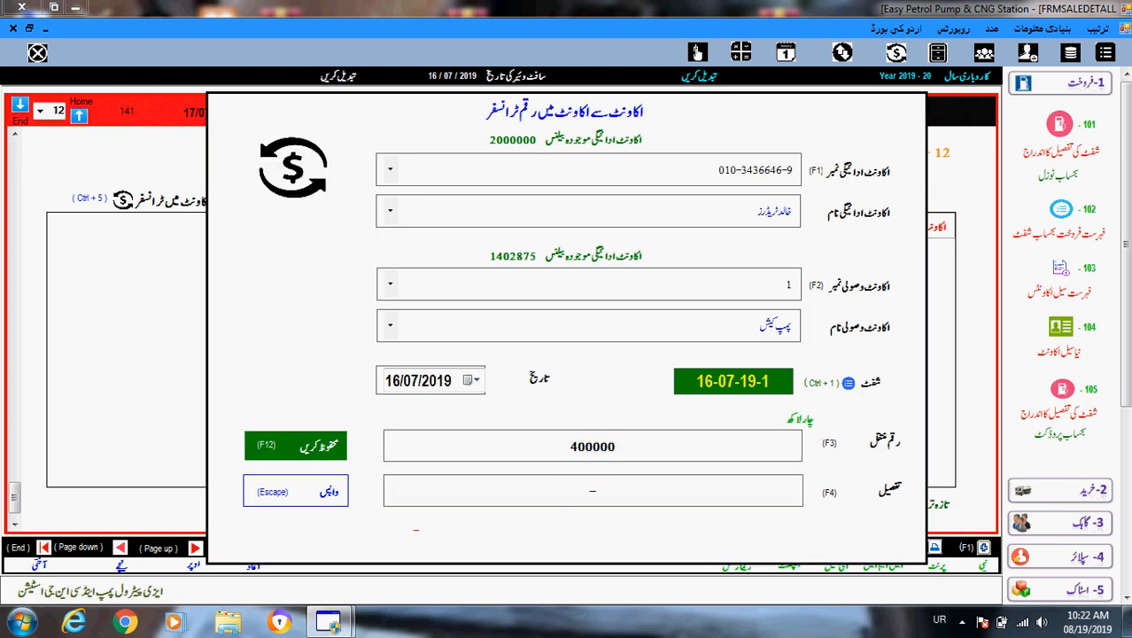
pyautogui.press('Return')
pyautogui.press('Return')
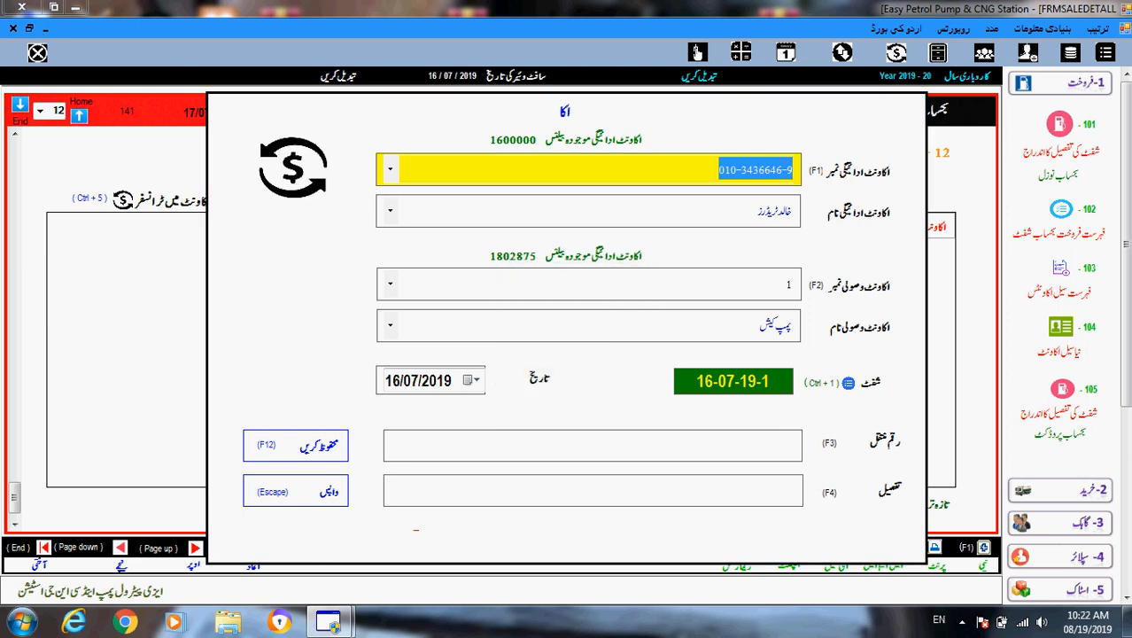
pyautogui.press('Escape')
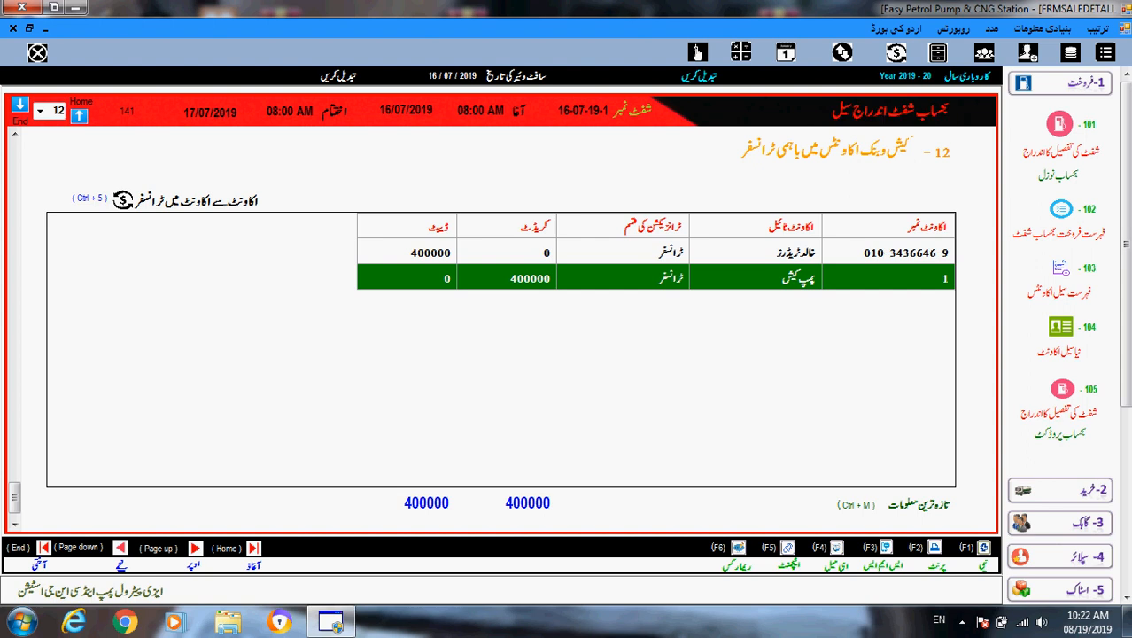
pyautogui.click(656, 253)
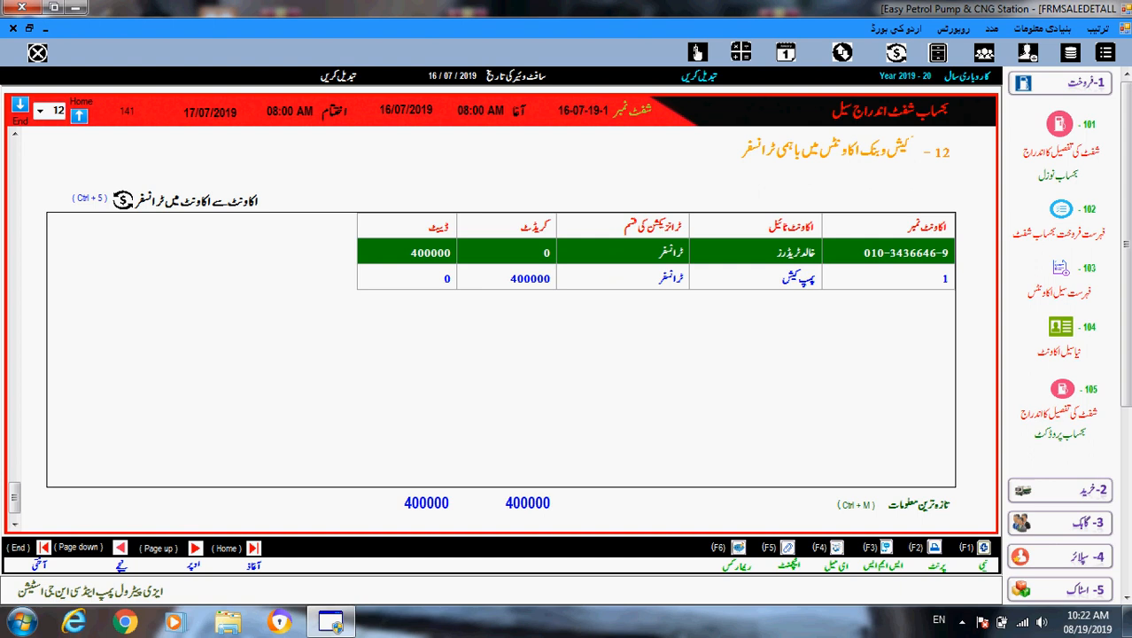
pyautogui.click(655, 278)
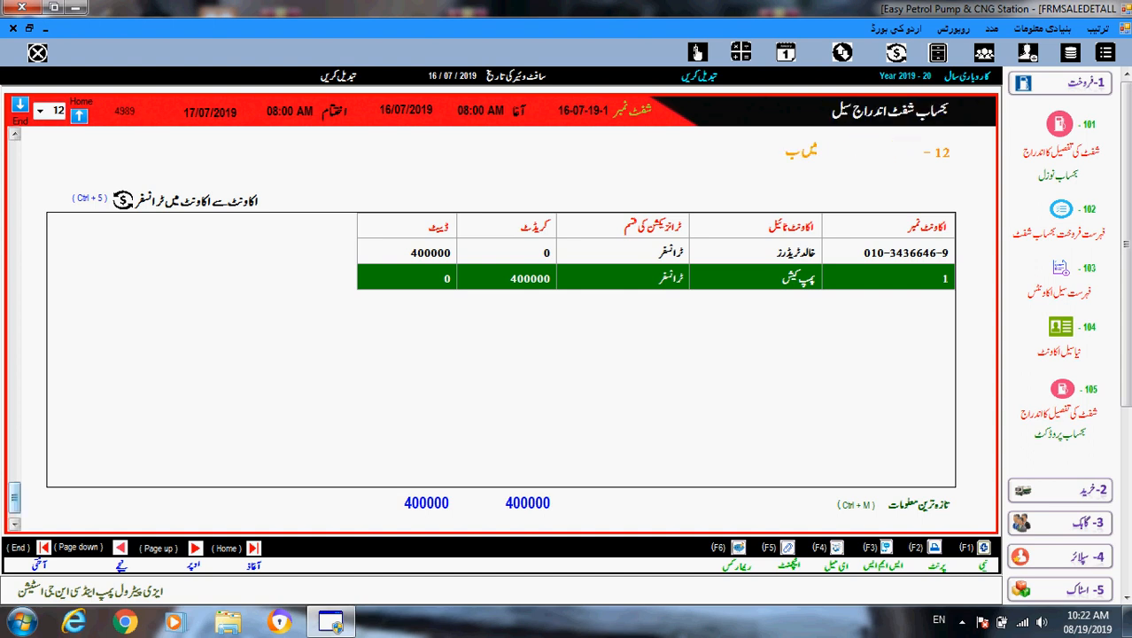
# From the start of the shift, review the nozzle readings, sales, customer payments, expenses, and shift cash summary in sections 1 to 7
pyautogui.moveTo(14, 498); pyautogui.dragTo(14, 190)
pyautogui.hotkey('ctrl', '1')
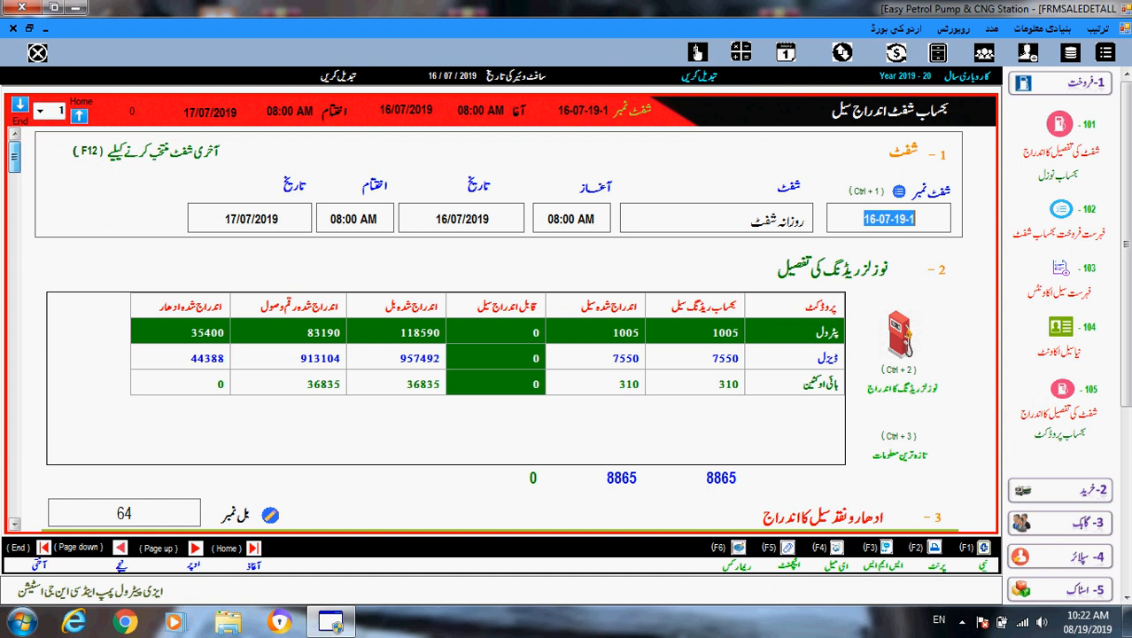
pyautogui.scroll(-3, 501, 328)
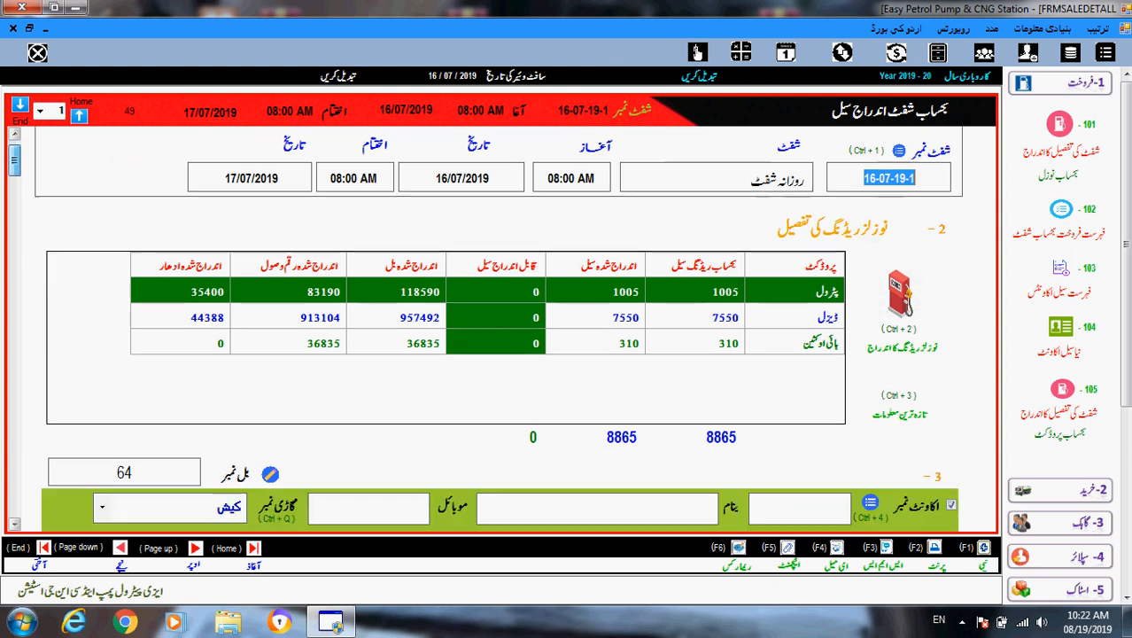
pyautogui.scroll(-2, 501, 329)
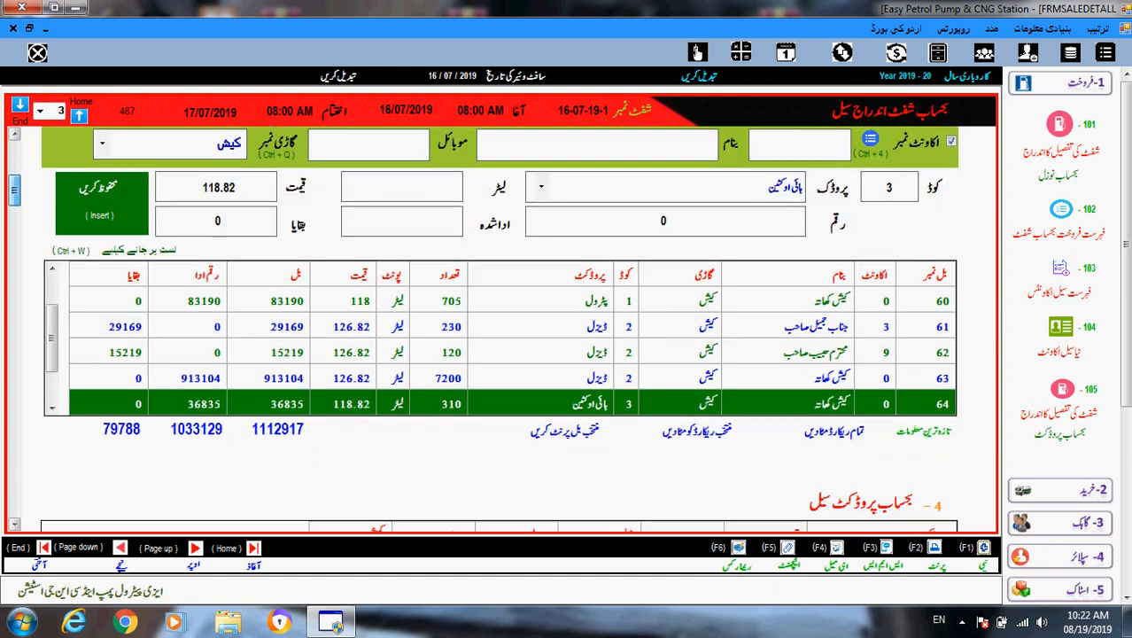
pyautogui.scroll(-2, 500, 329)
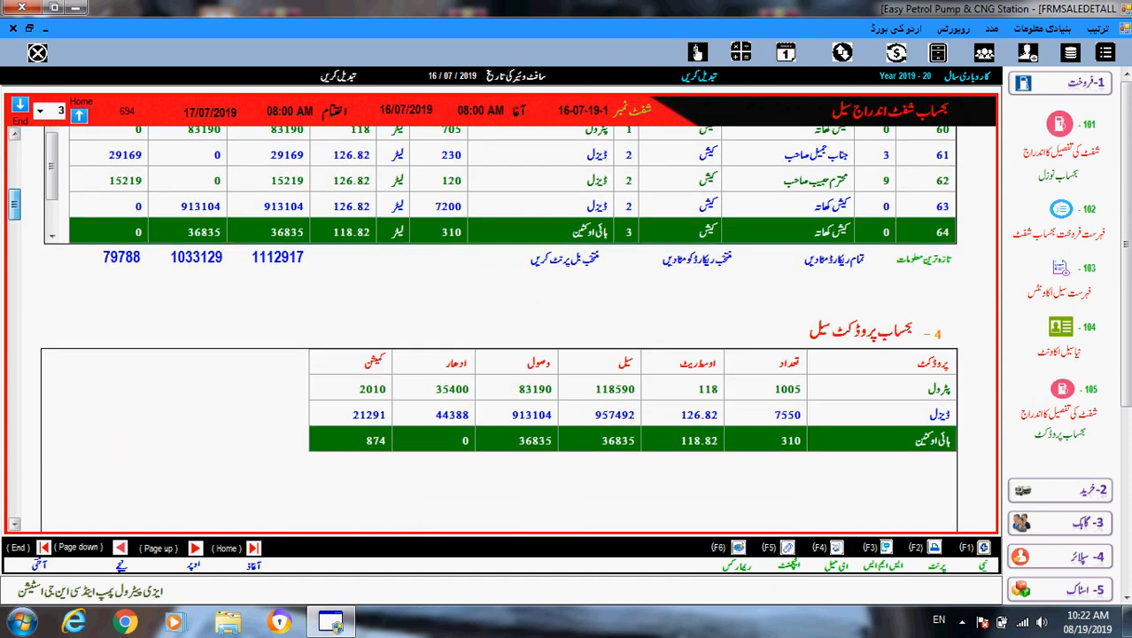
pyautogui.scroll(-2, 501, 329)
pyautogui.scroll(-1, 501, 329)
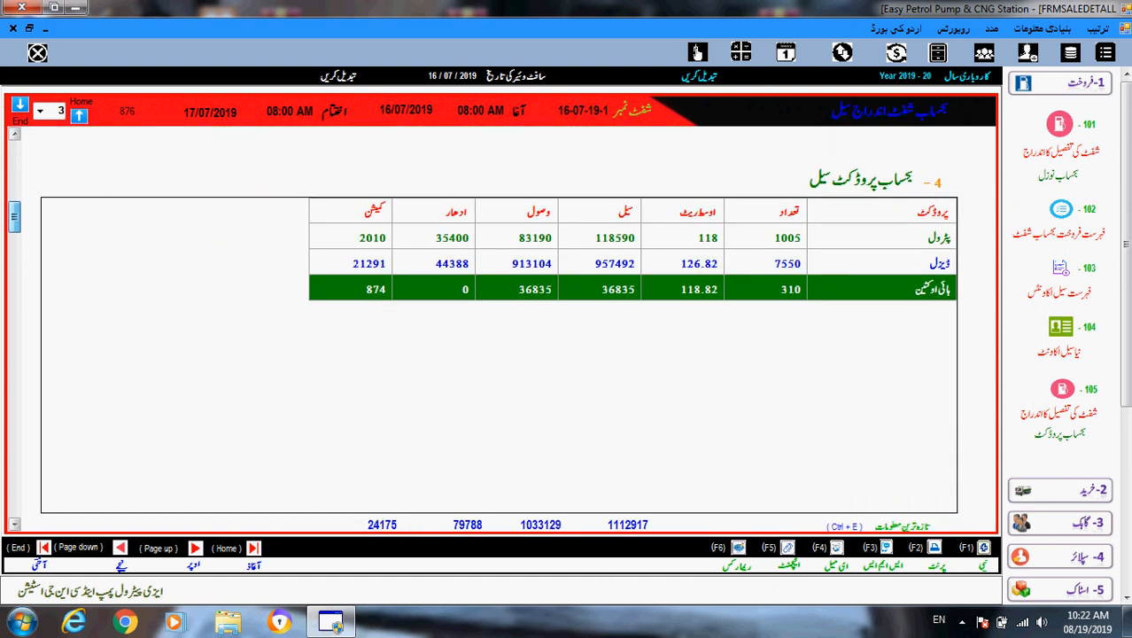
pyautogui.scroll(-5, 500, 329)
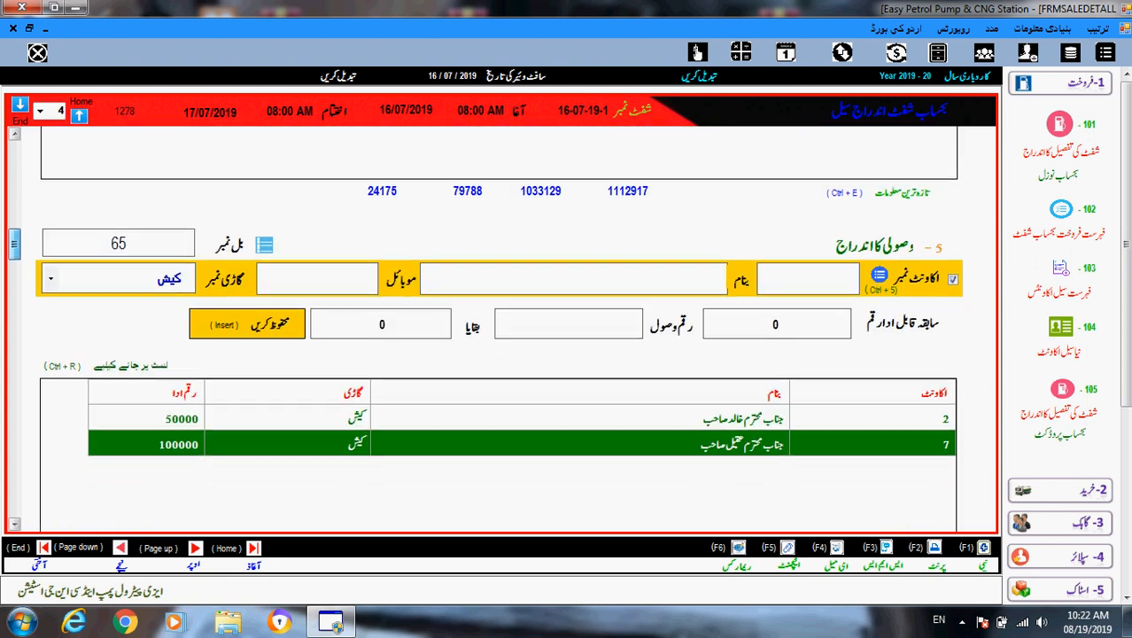
pyautogui.scroll(-4, 500, 329)
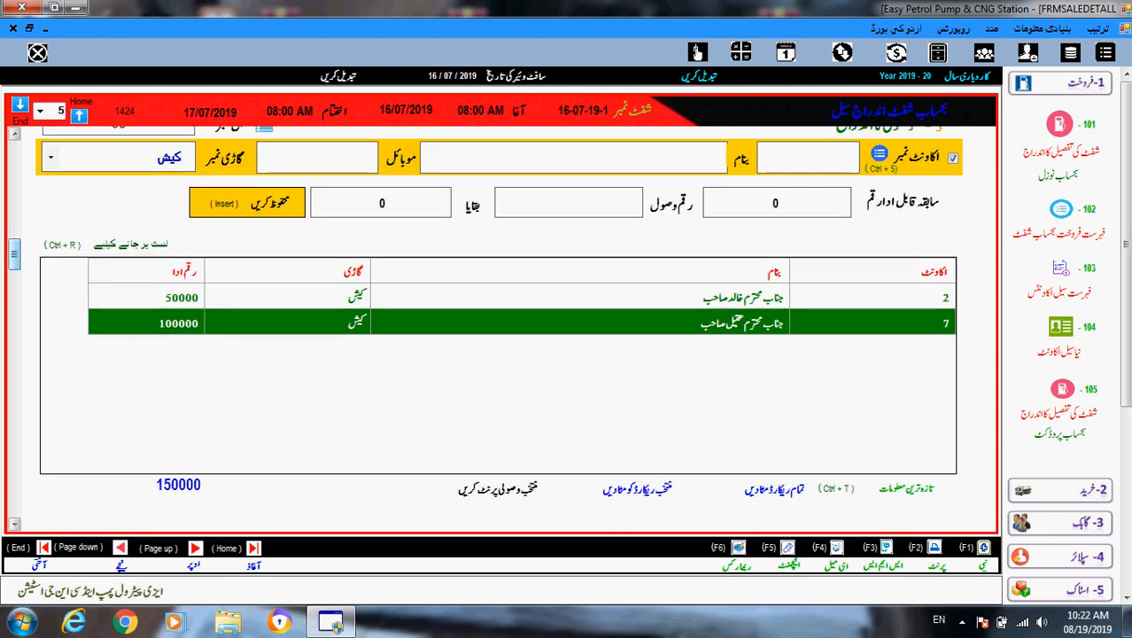
pyautogui.scroll(-5, 501, 329)
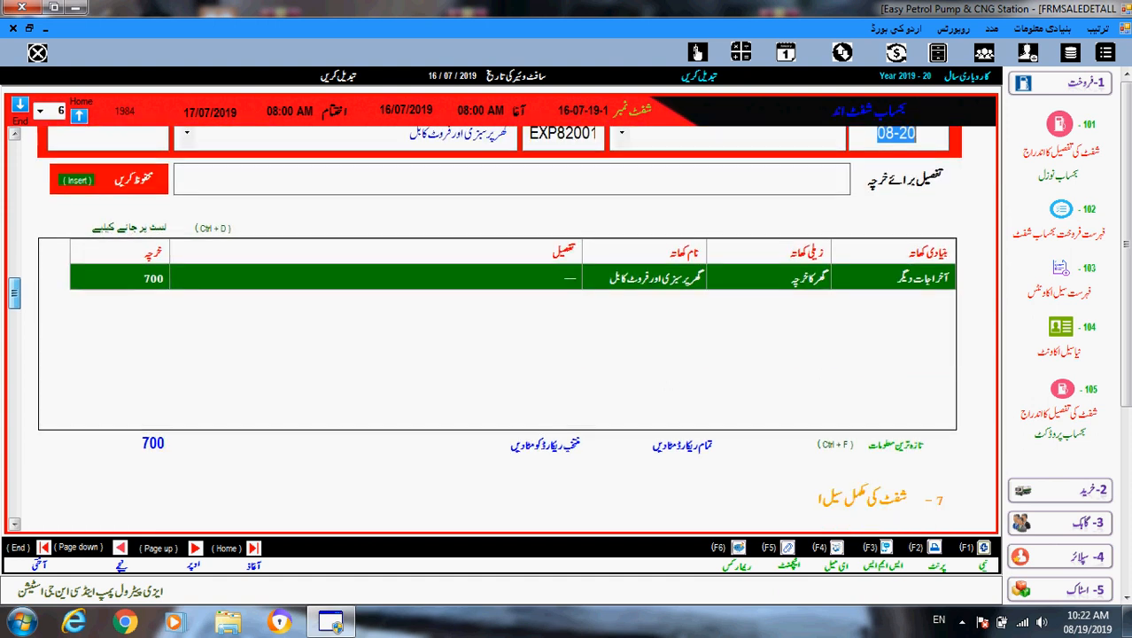
pyautogui.scroll(-4, 500, 329)
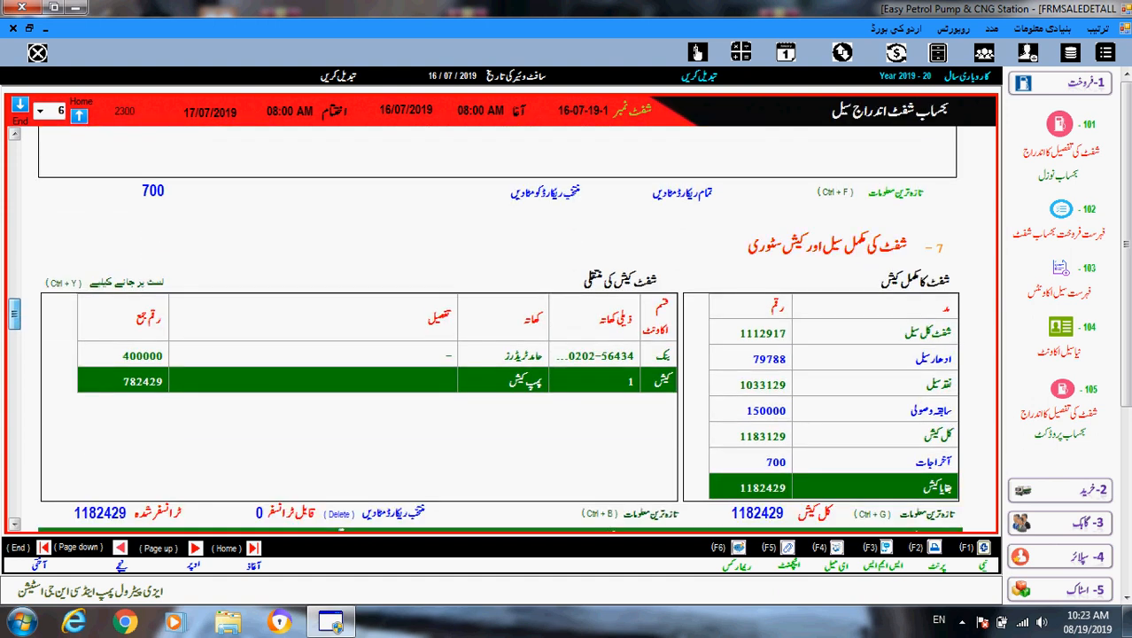
pyautogui.scroll(-1, 500, 329)
pyautogui.scroll(-1, 501, 328)
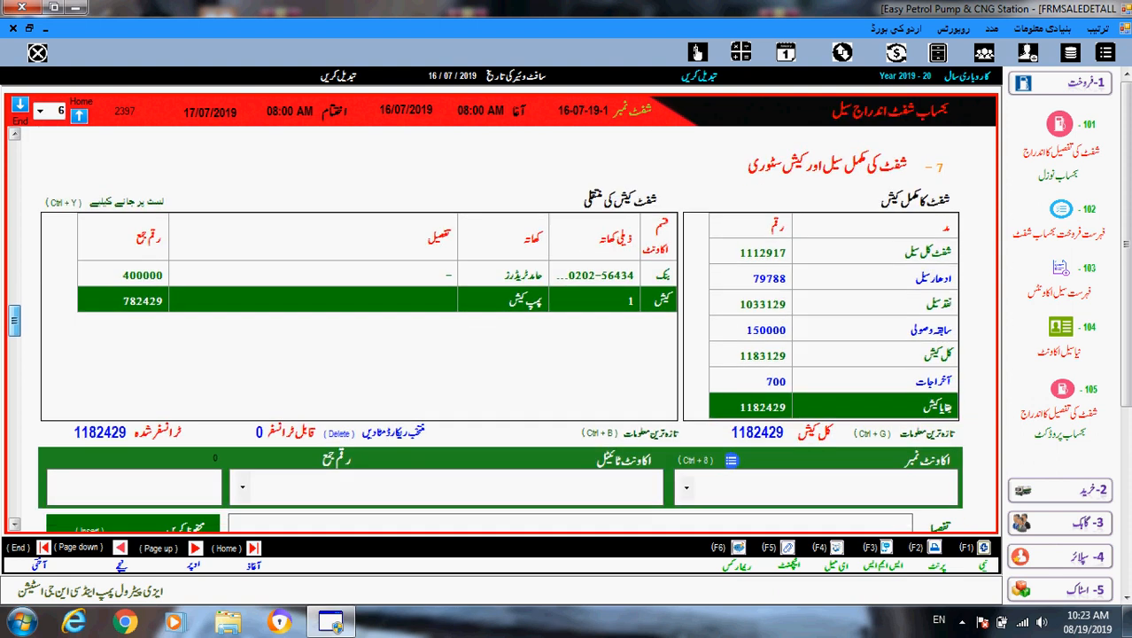
# Review the received stock, dip readings, supplier payments, and account transactions from section 8 onward, ending back at the first section
pyautogui.scroll(-5, 501, 329)
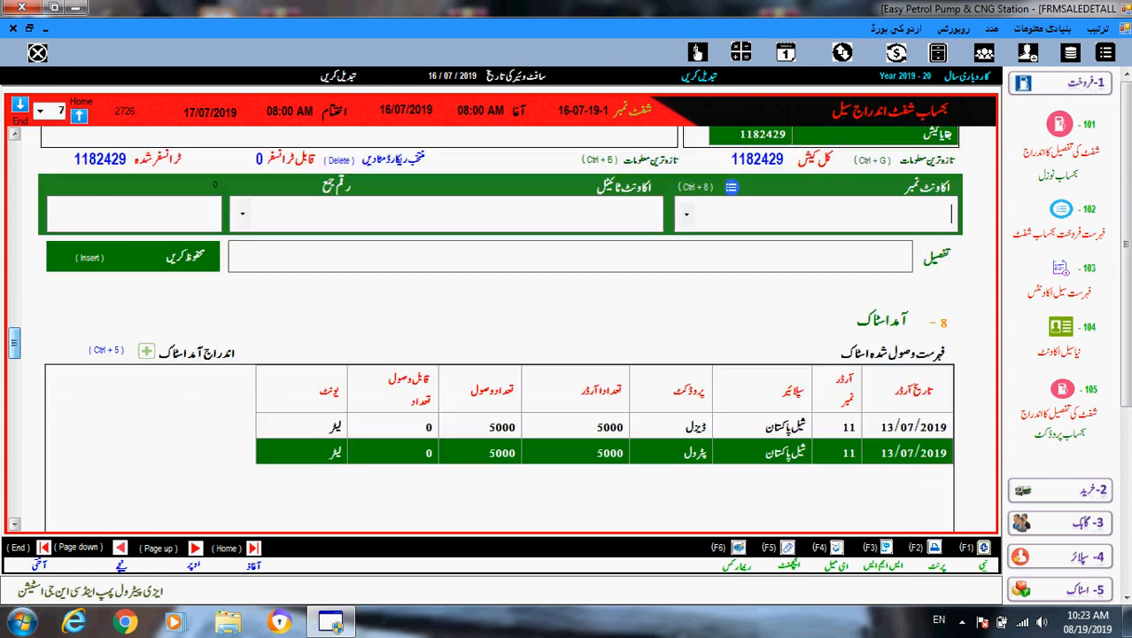
pyautogui.scroll(-1, 500, 329)
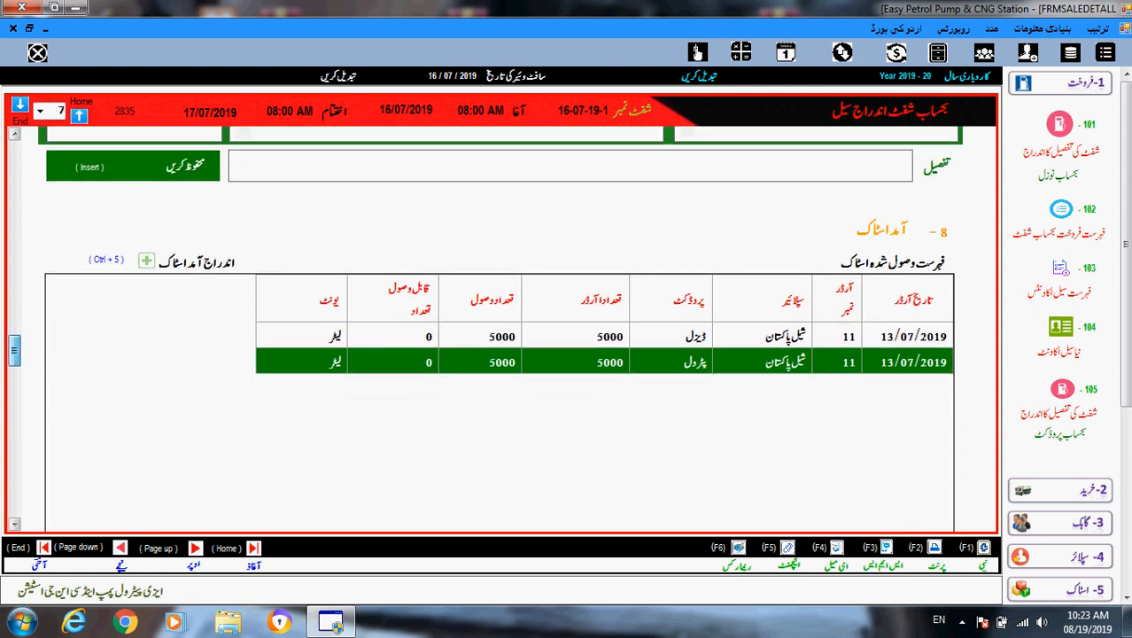
pyautogui.moveTo(15, 350); pyautogui.dragTo(14, 353)
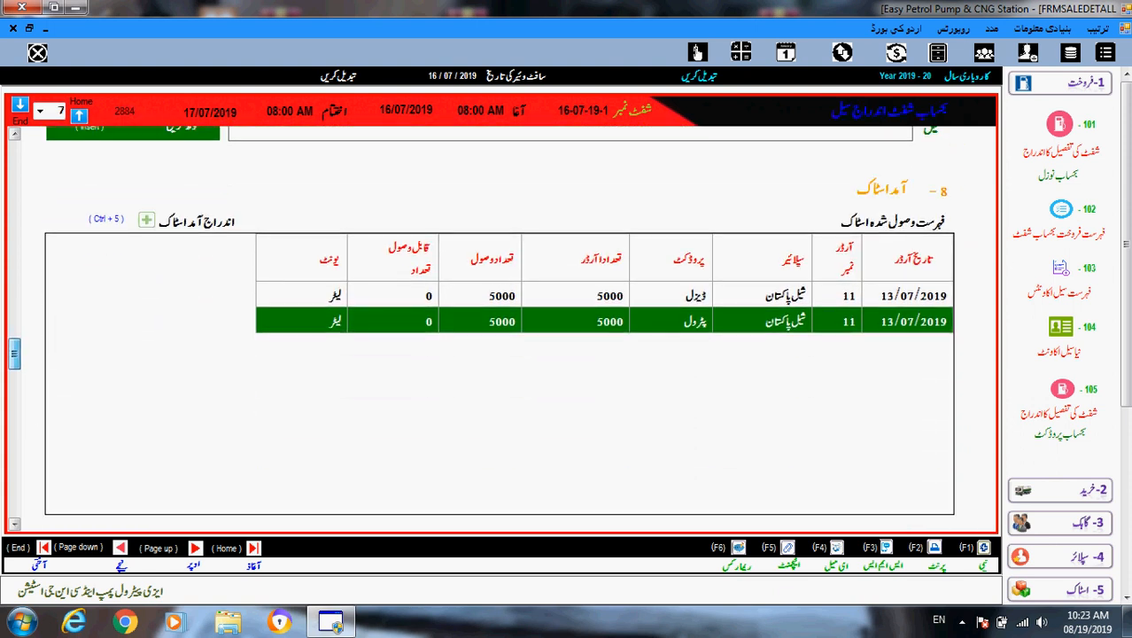
pyautogui.moveTo(14, 353); pyautogui.dragTo(15, 395)
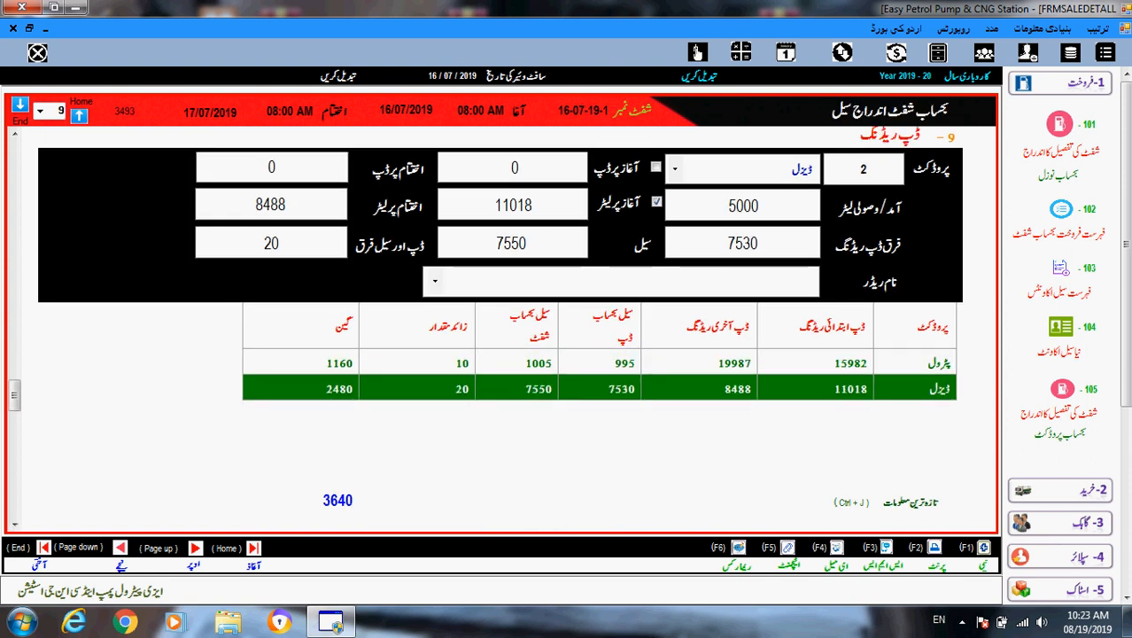
pyautogui.moveTo(14, 394); pyautogui.dragTo(14, 429)
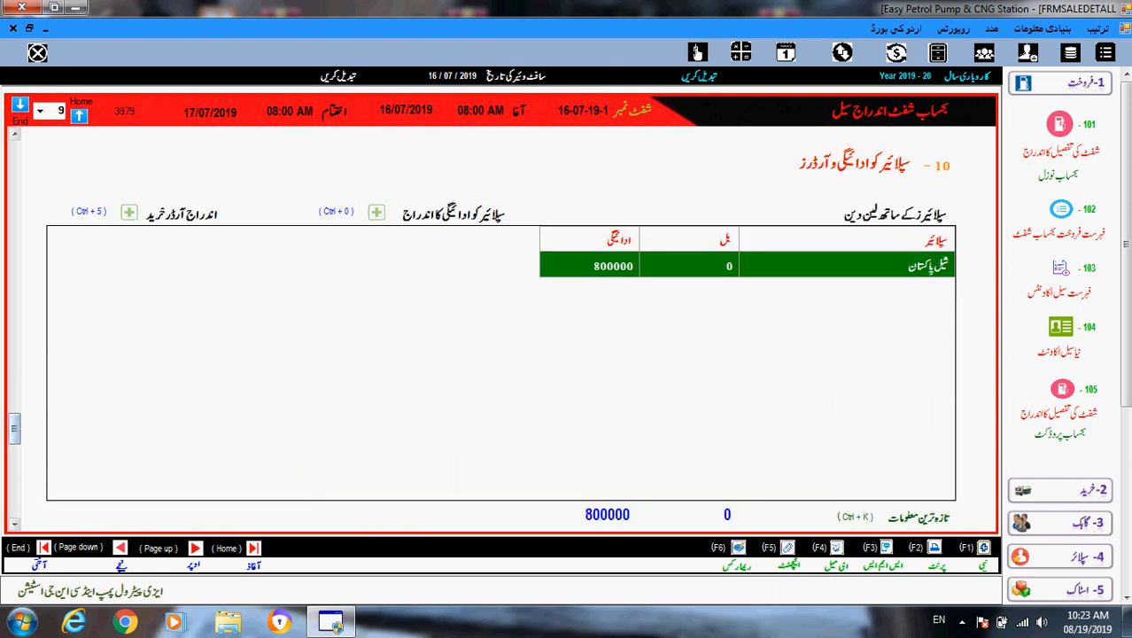
pyautogui.moveTo(14, 429); pyautogui.dragTo(14, 461)
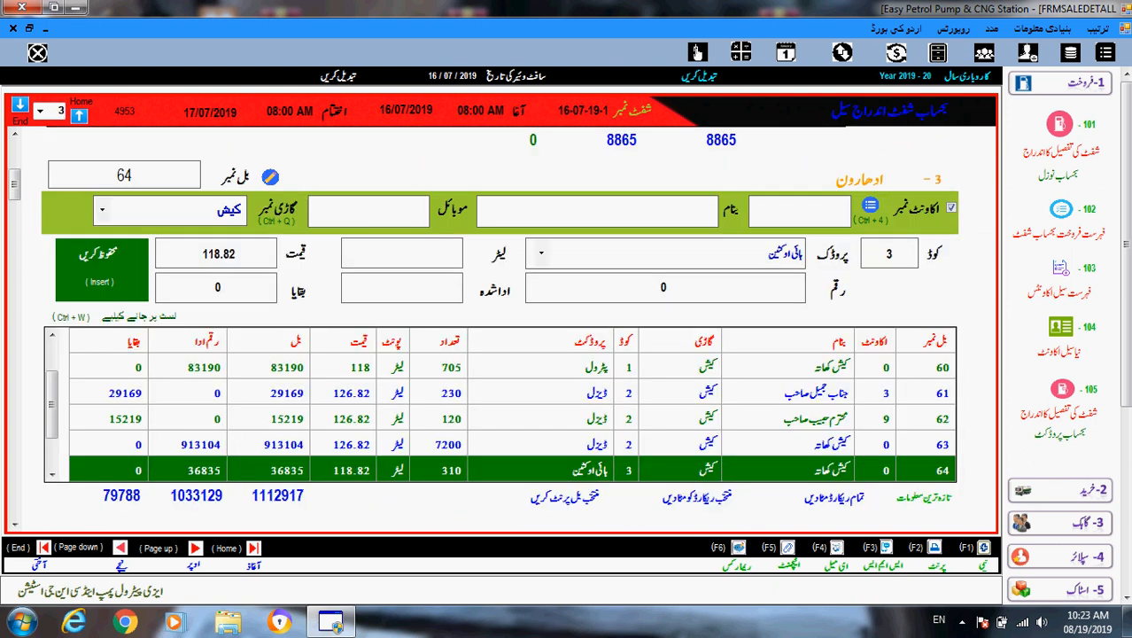
pyautogui.press('Home')
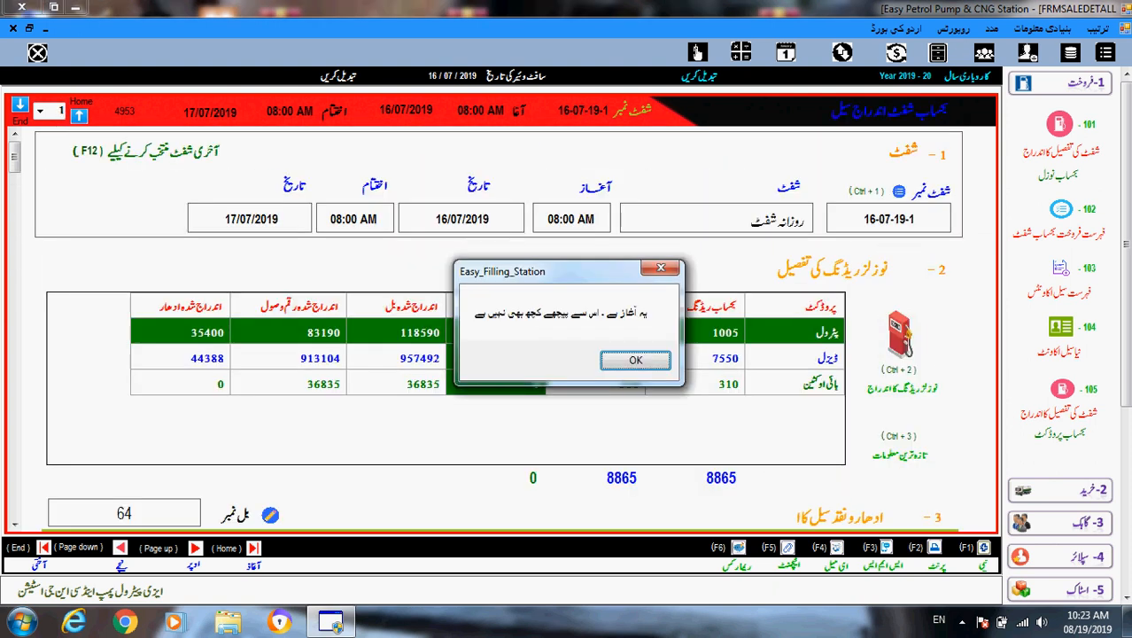
pyautogui.press('Return')
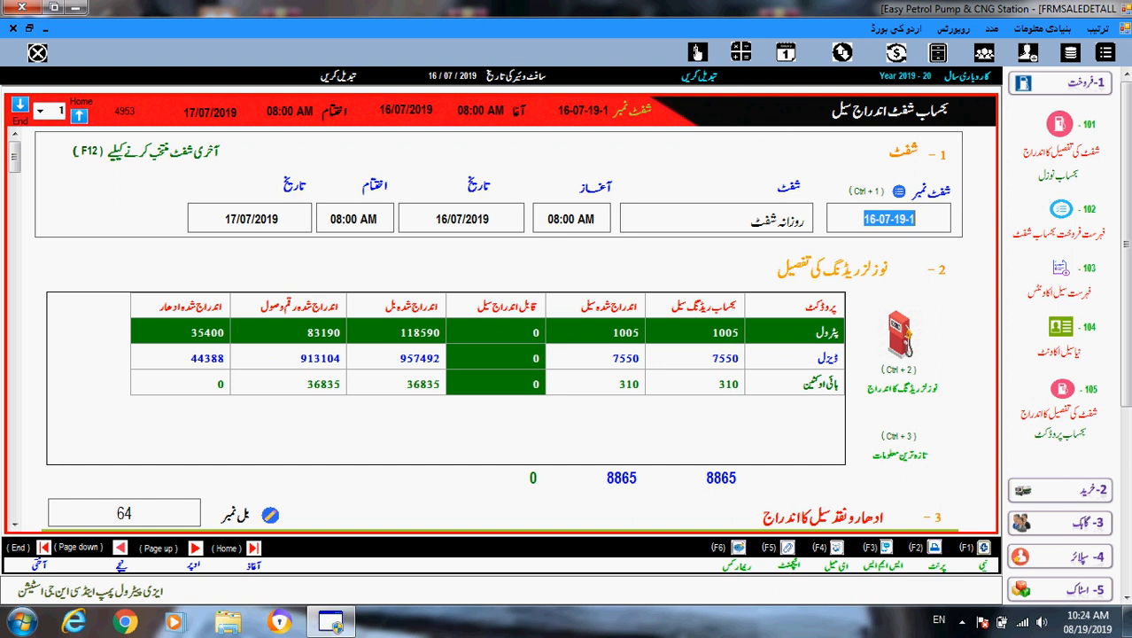
# Open the shift's print report and examine its cash, sales, and credit details on page 1, ending on page 2
pyautogui.press('F2')
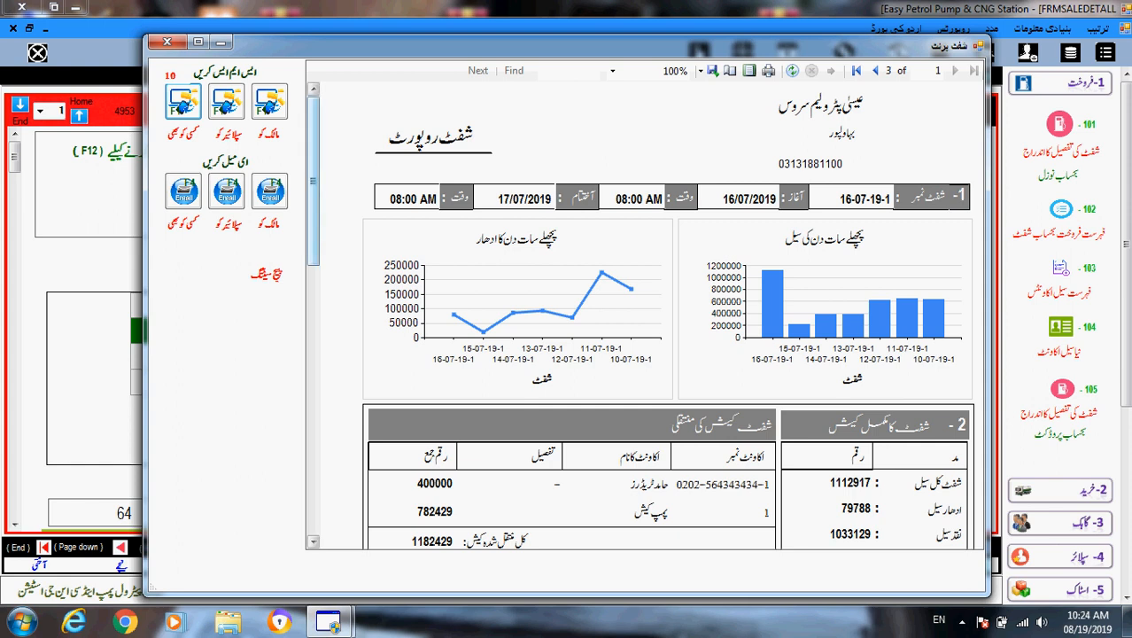
pyautogui.scroll(-6, 638, 310)
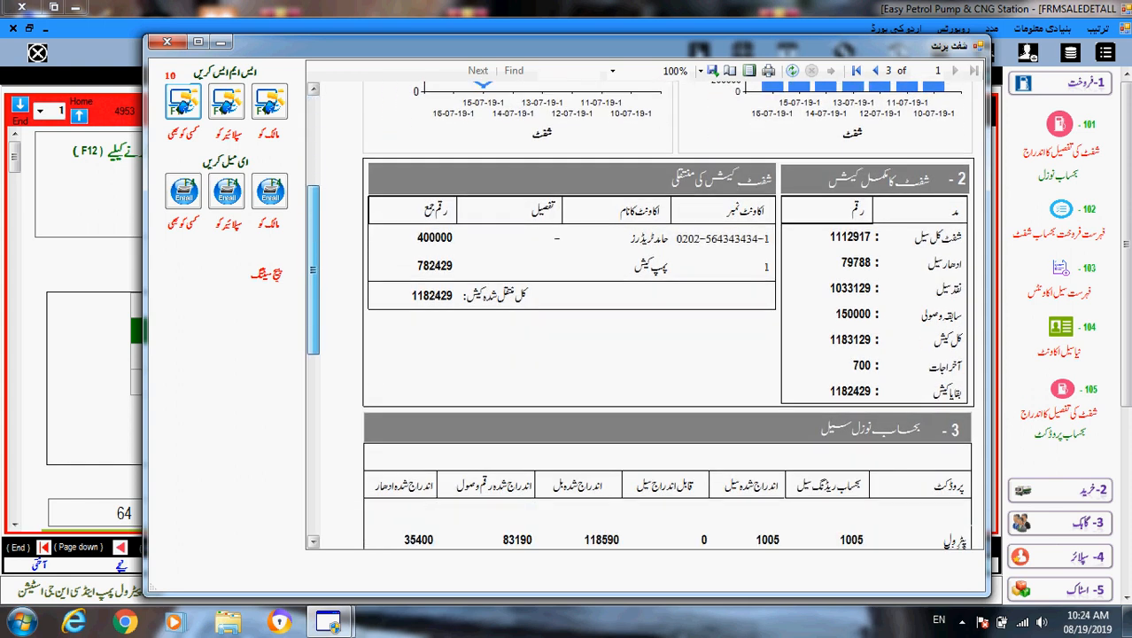
pyautogui.scroll(-2, 638, 310)
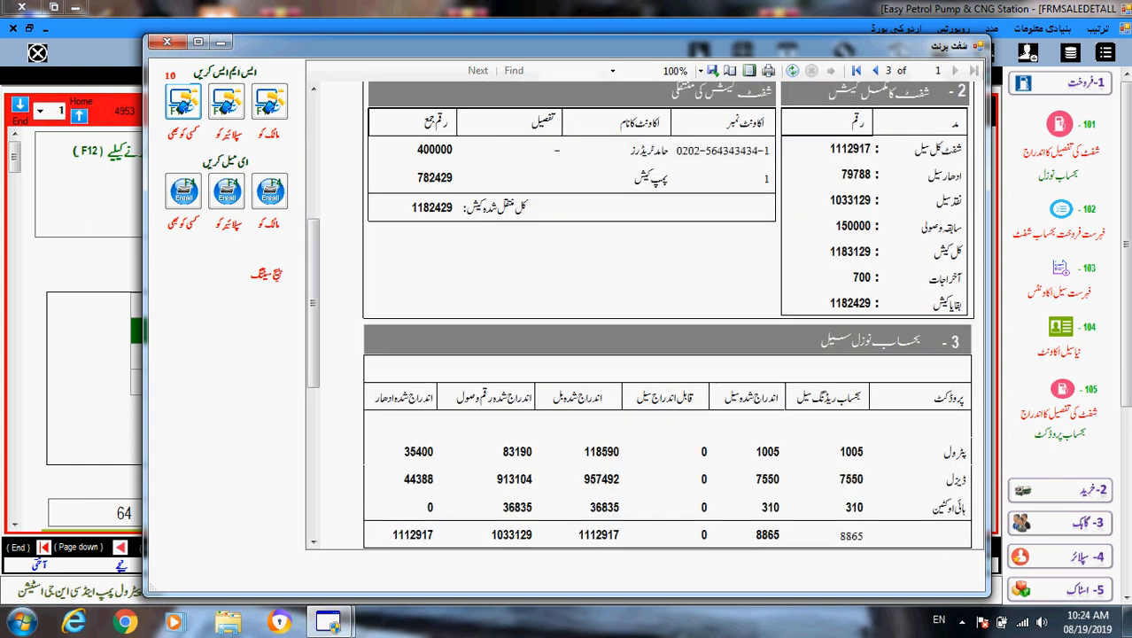
pyautogui.scroll(-7, 638, 311)
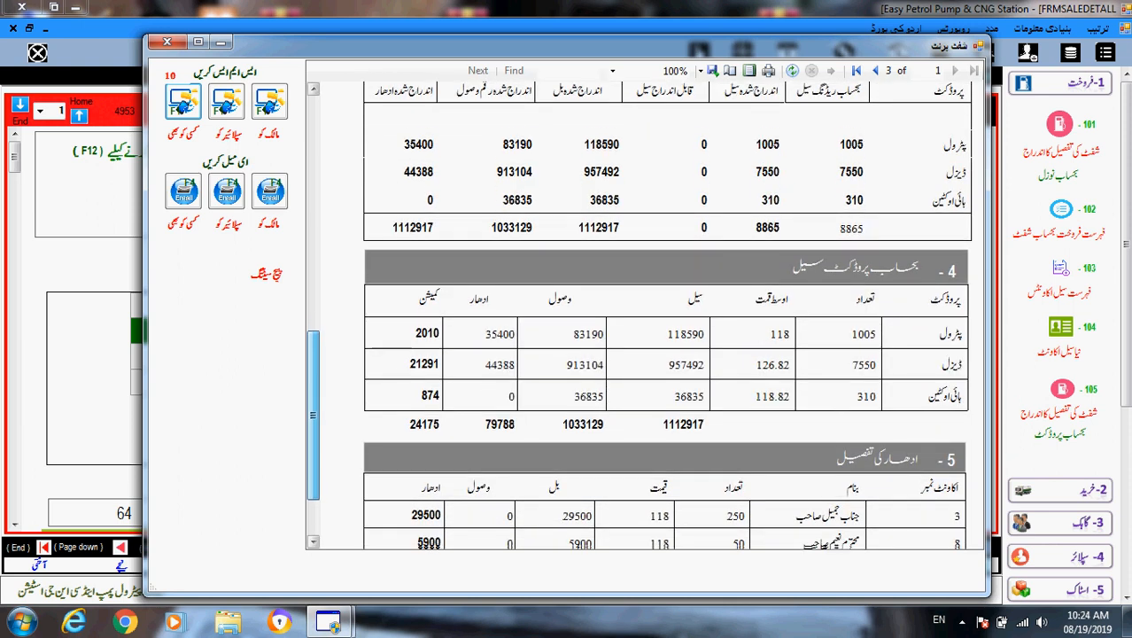
pyautogui.scroll(-2, 638, 310)
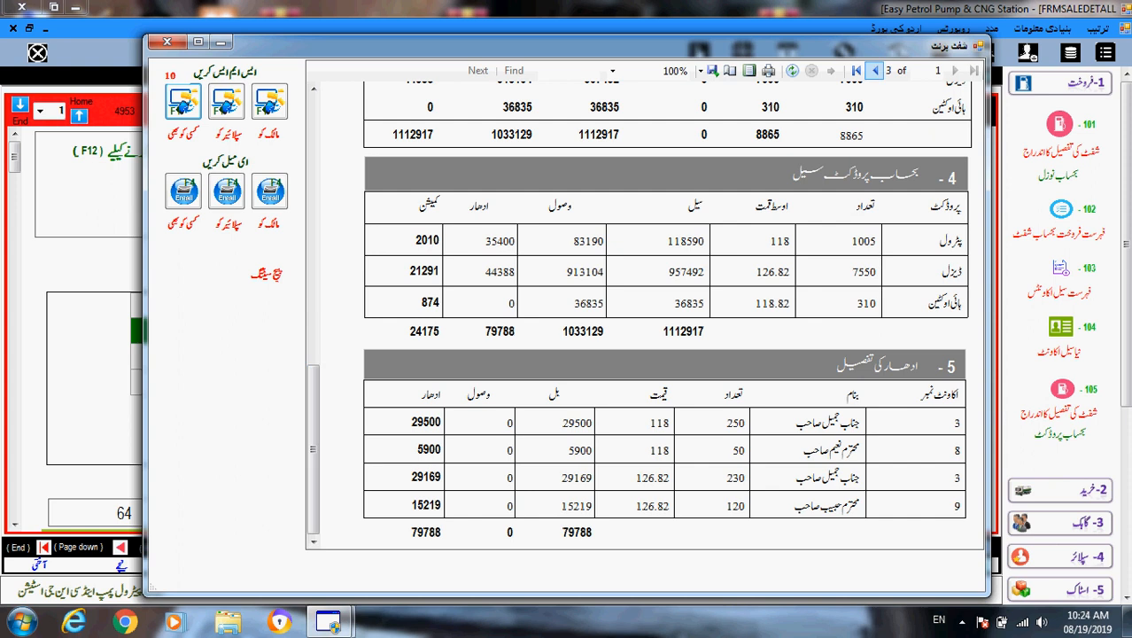
pyautogui.click(955, 71)
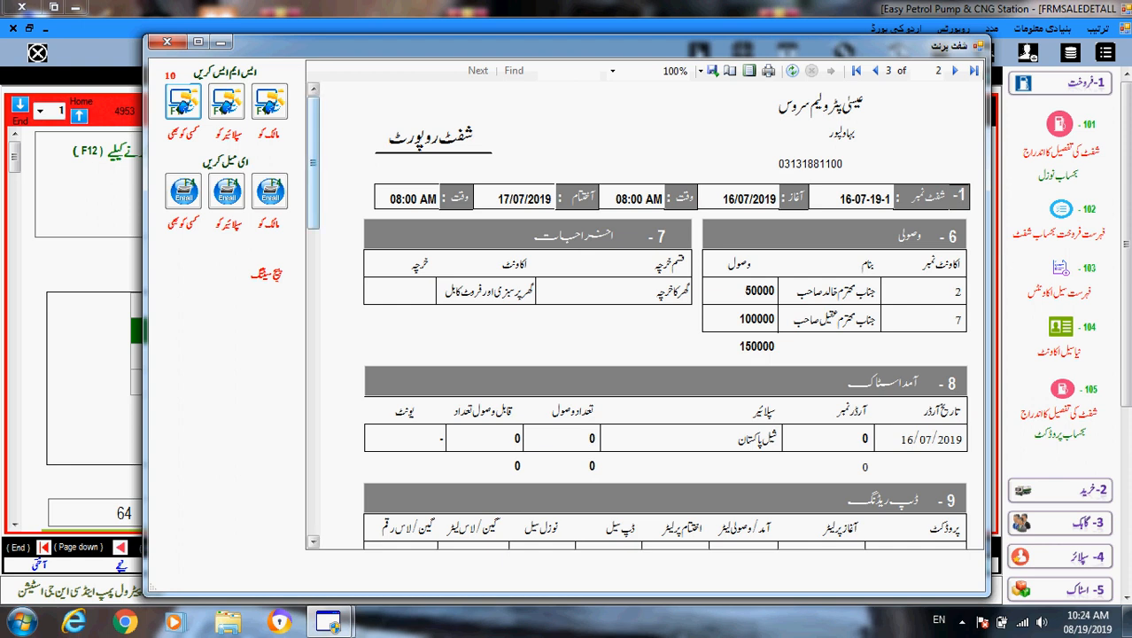
# Review the received stock, dip readings, supplier payments and account transactions on page 2 of the shift report, ending on page 3
pyautogui.scroll(-3, 647, 319)
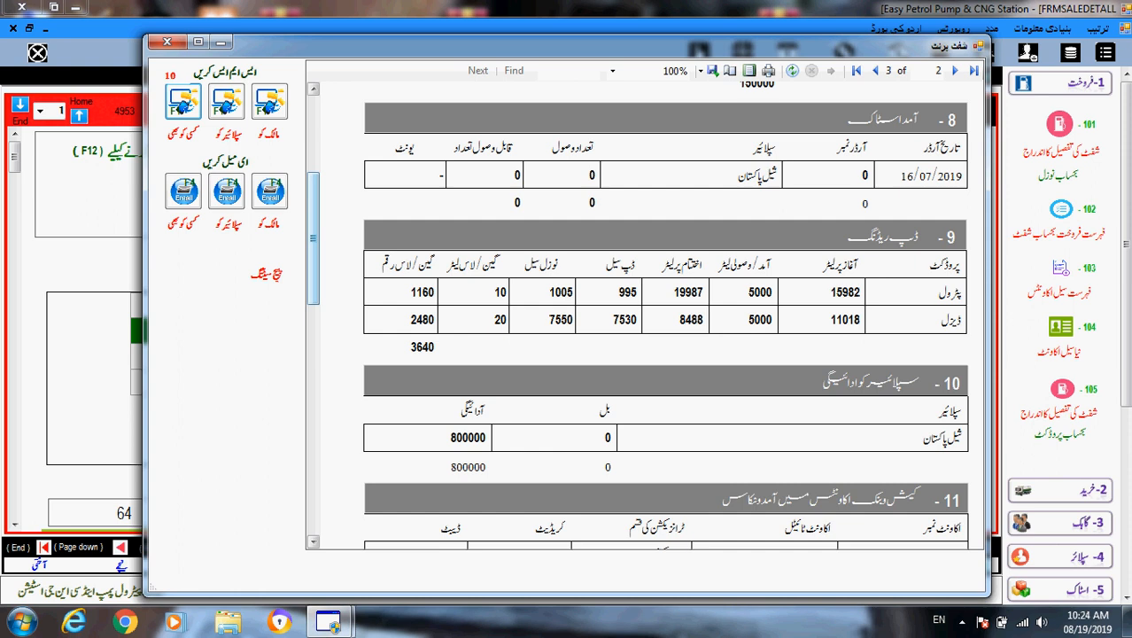
pyautogui.scroll(-2, 664, 319)
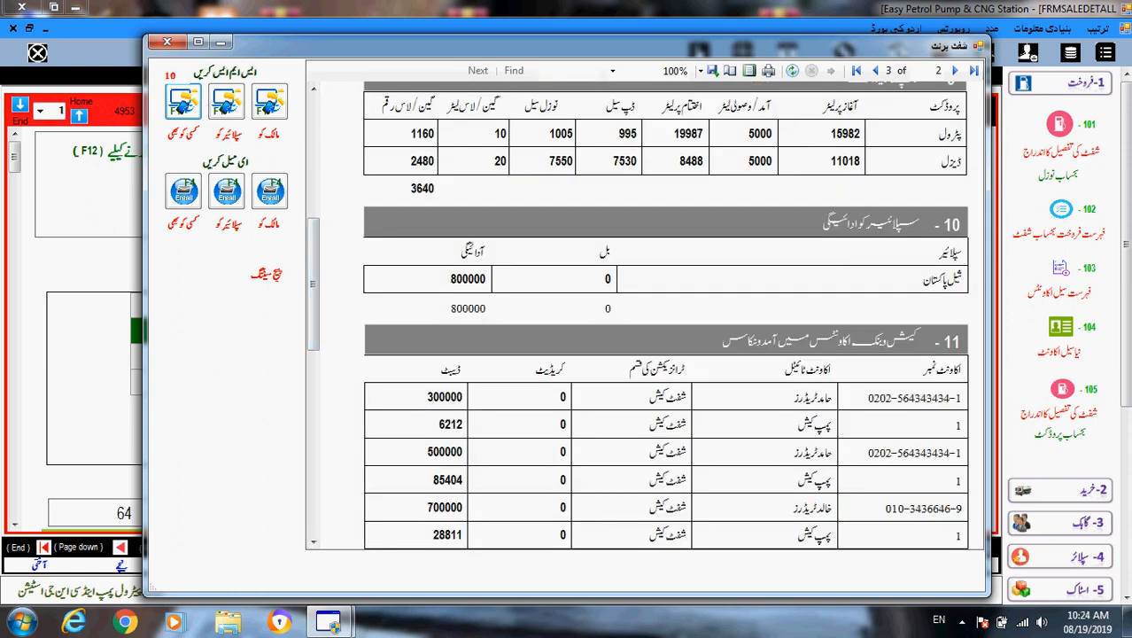
pyautogui.scroll(-2, 665, 319)
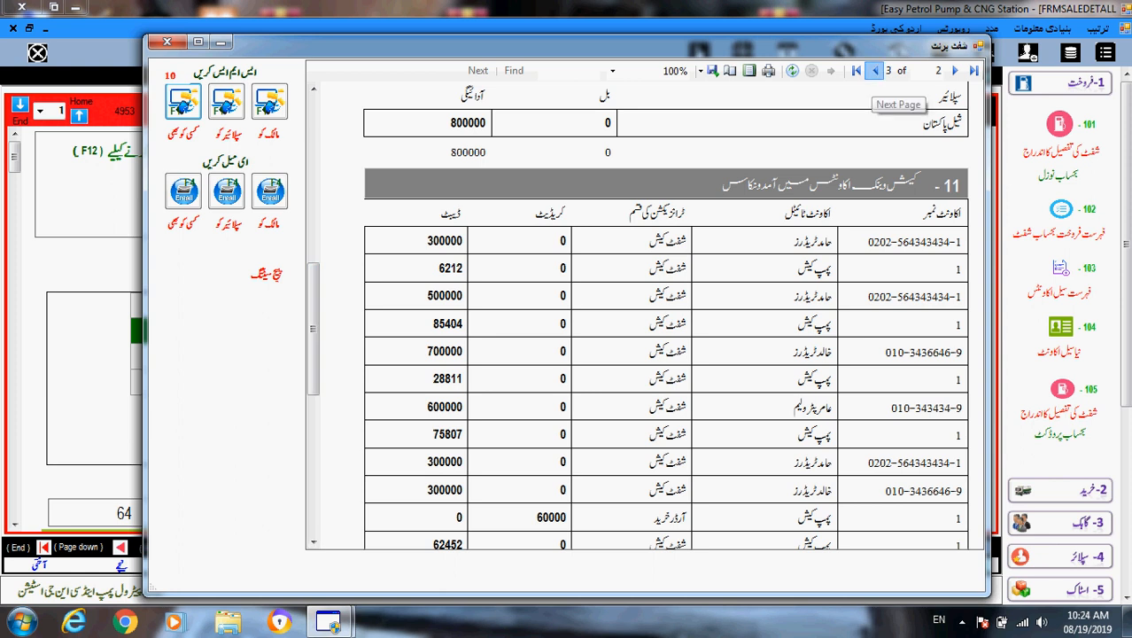
pyautogui.click(875, 70)
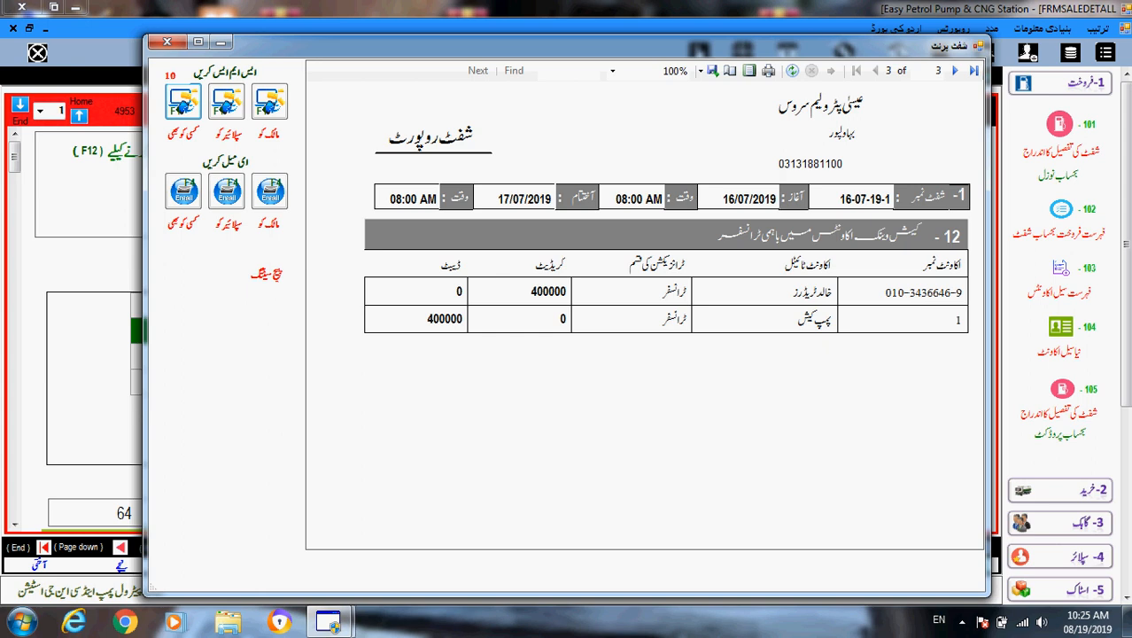
# Check the export formats offered for the shift report, and display the report in whole-page print layout
pyautogui.click(712, 71)
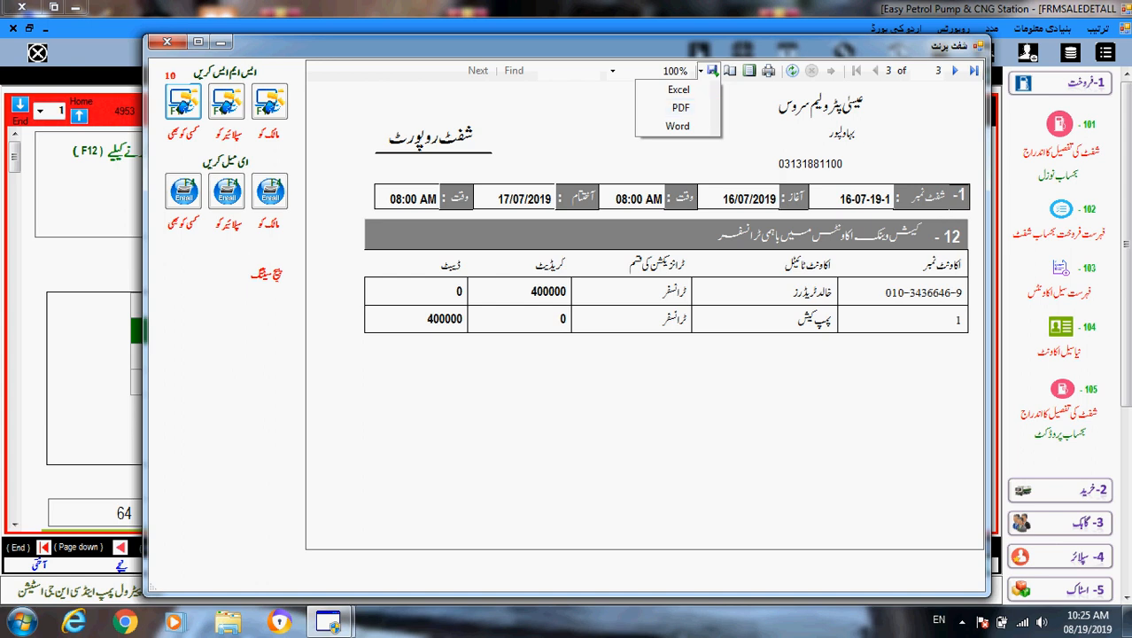
pyautogui.click(620, 398)
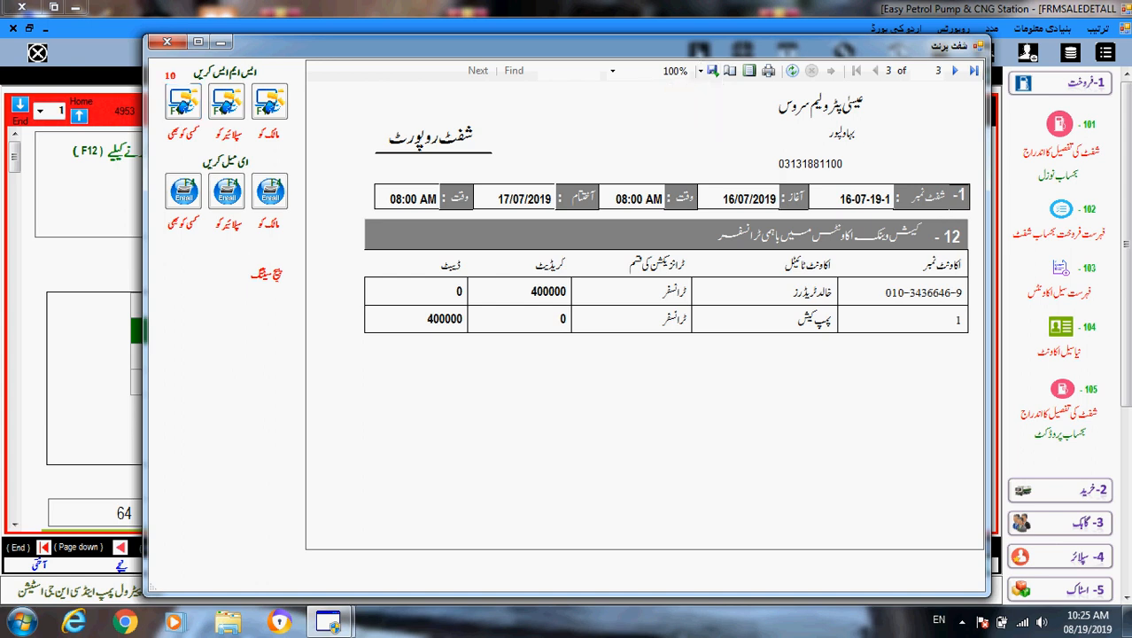
pyautogui.click(748, 71)
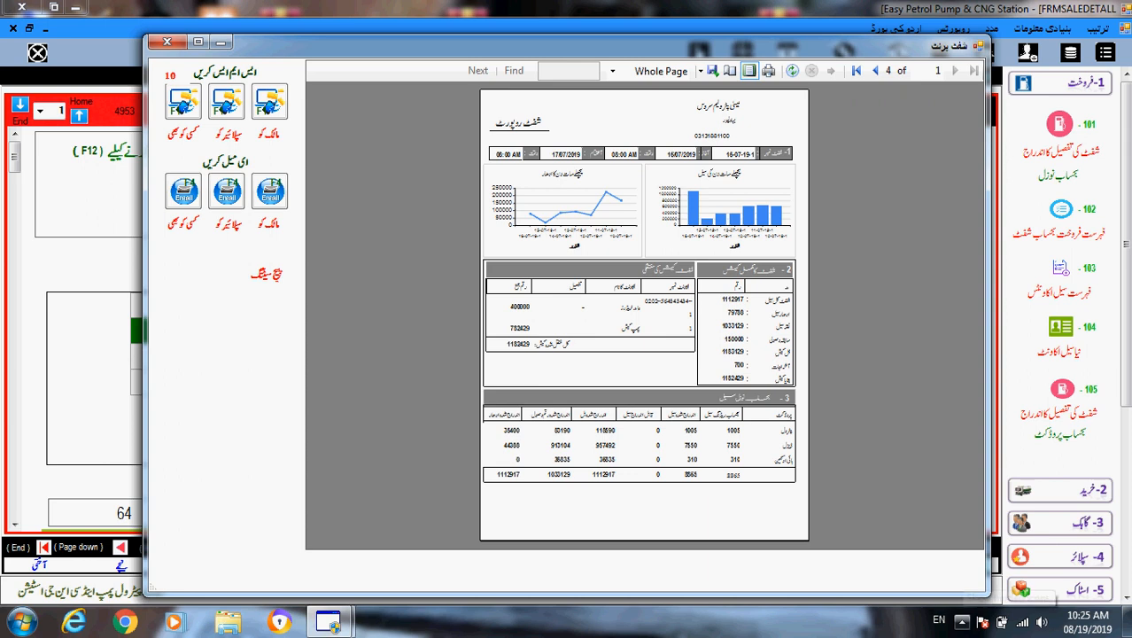
pyautogui.click(962, 620)
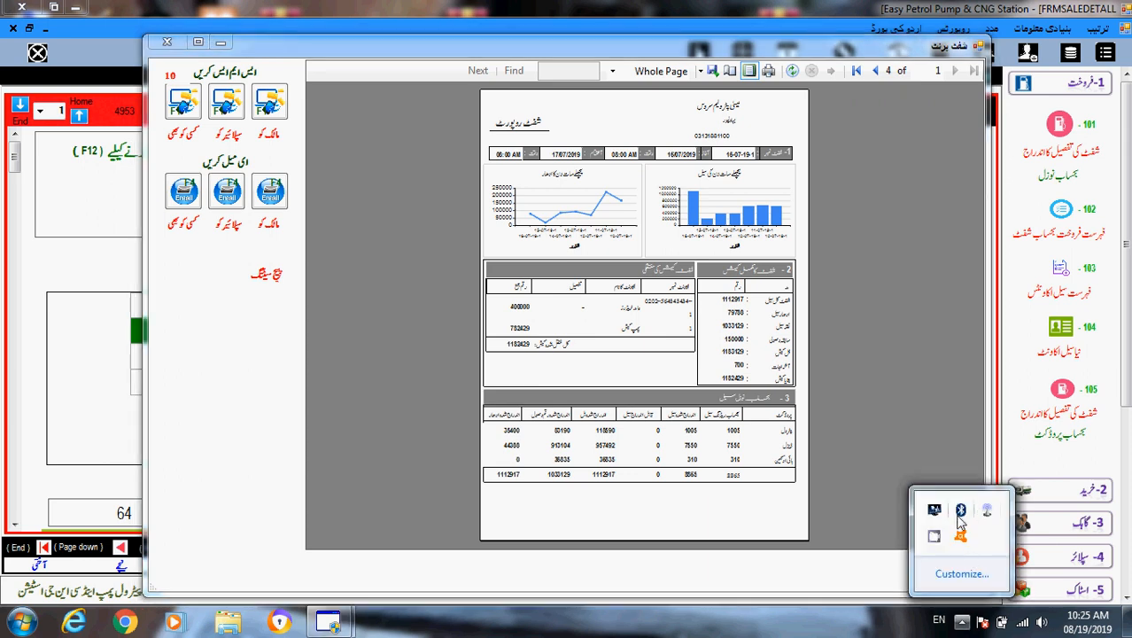